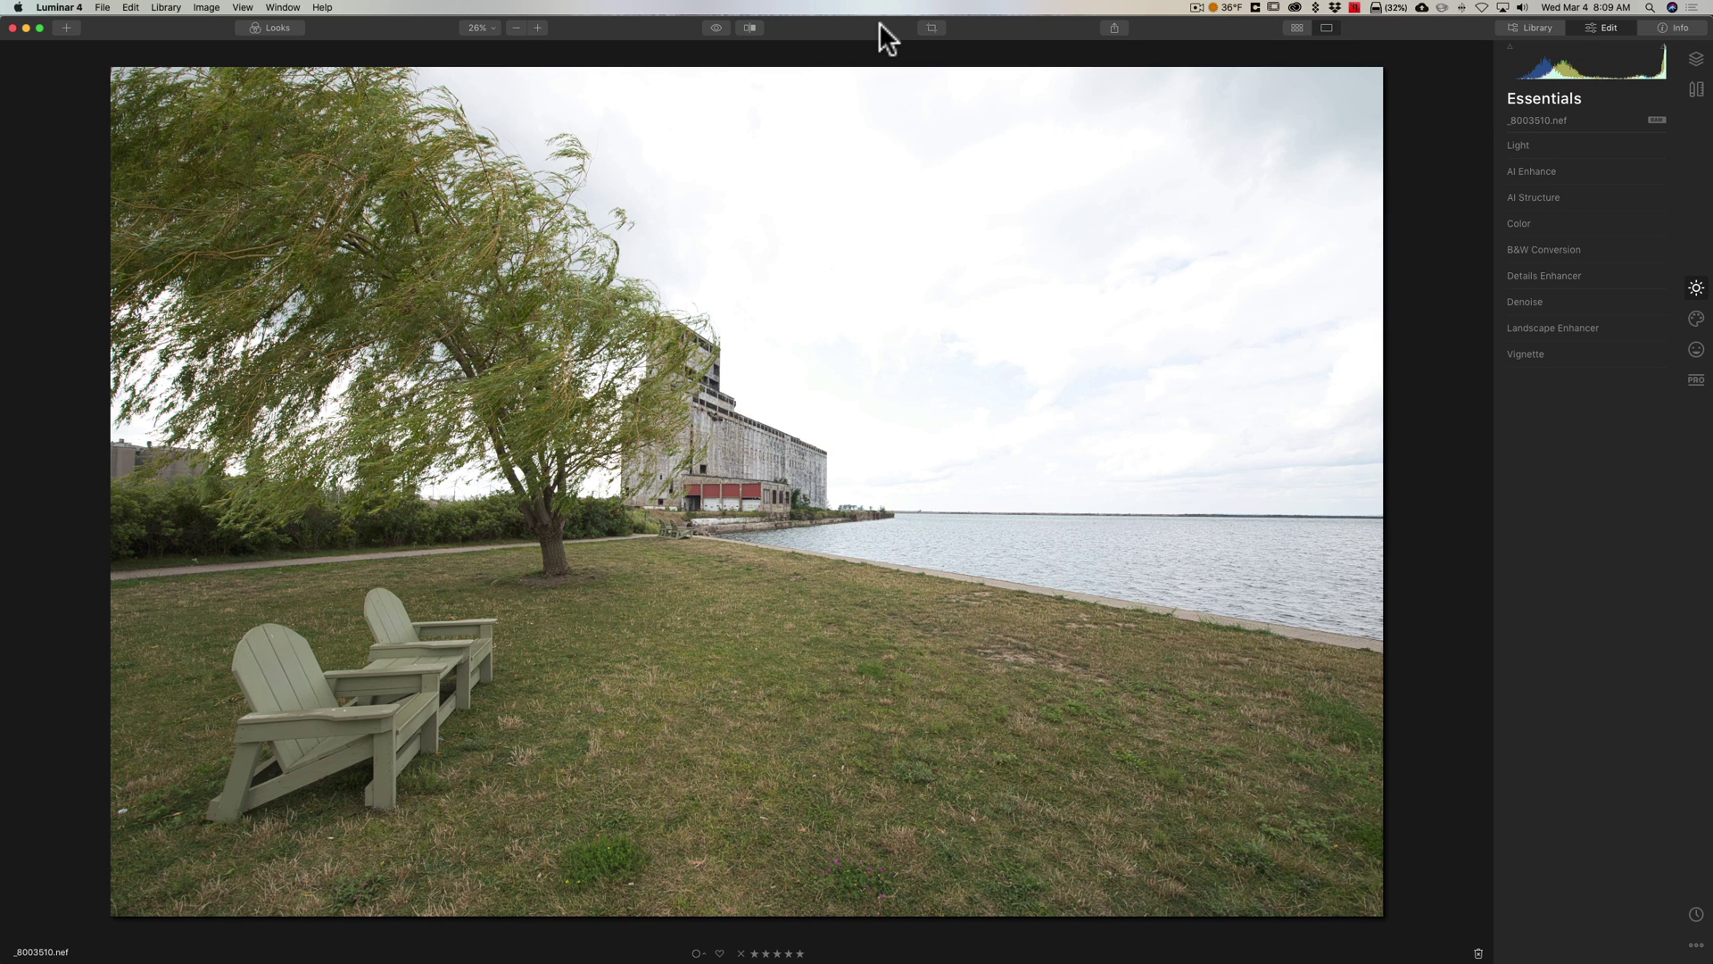
Step: Set AI Accent and AI Sky Enhancer to 100 on the lakeside photo, then check before/after
click(1552, 169)
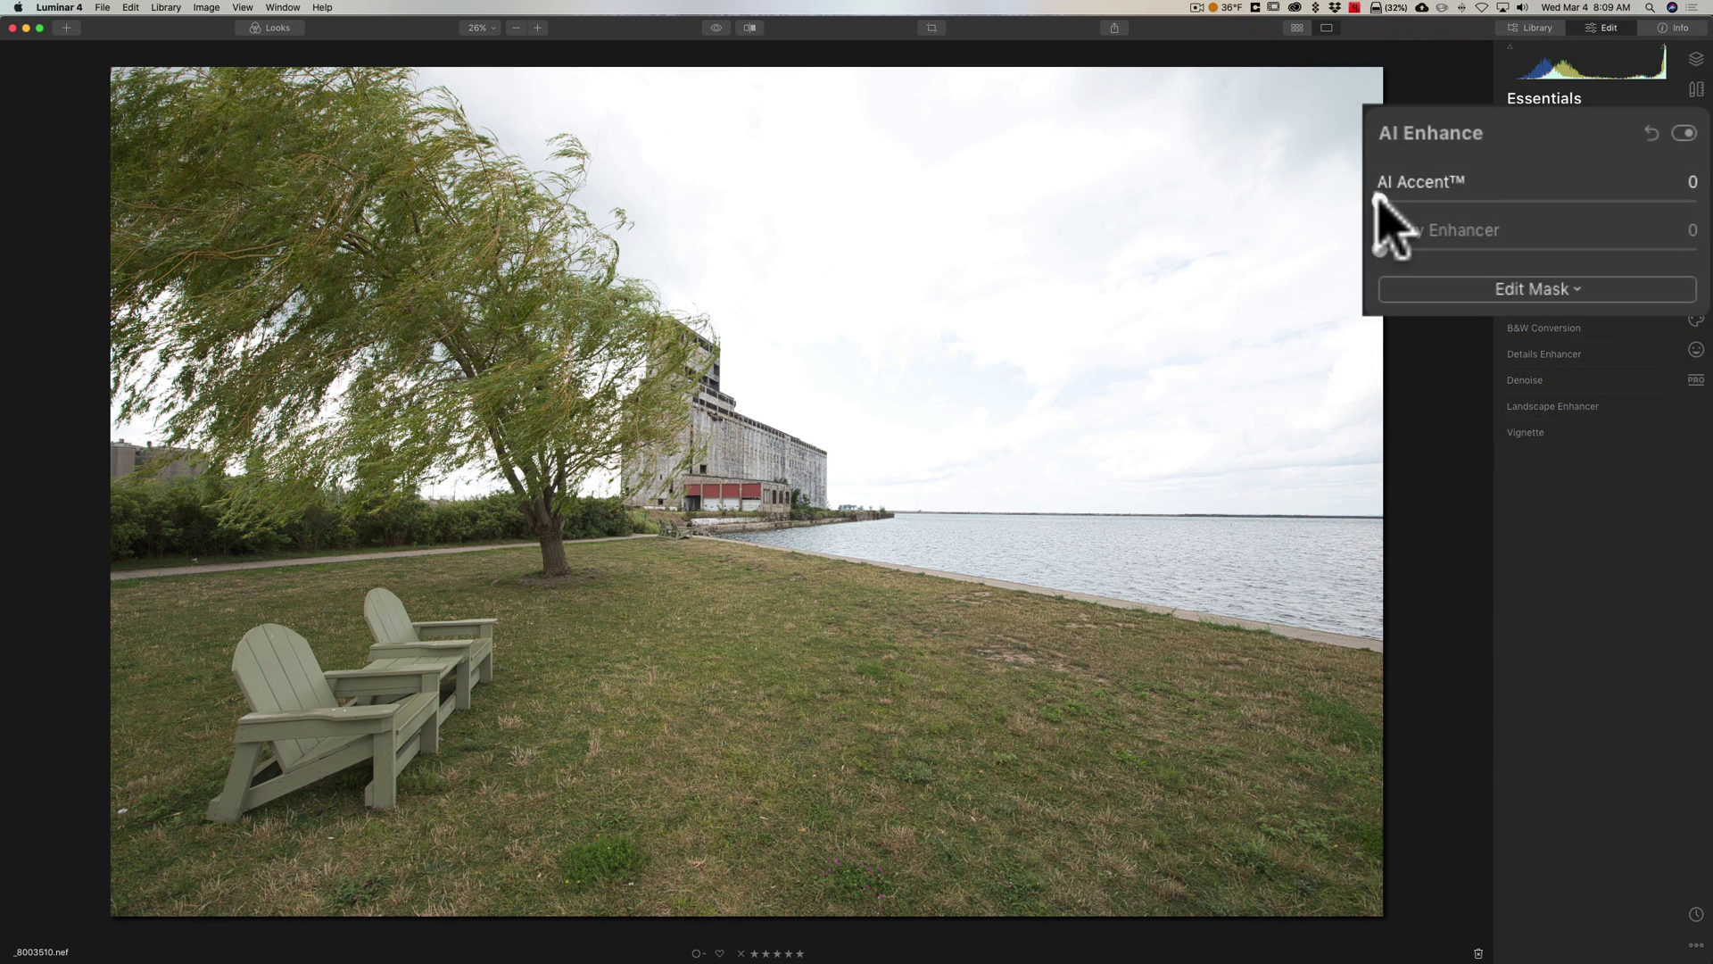
drag(1379, 201, 1694, 201)
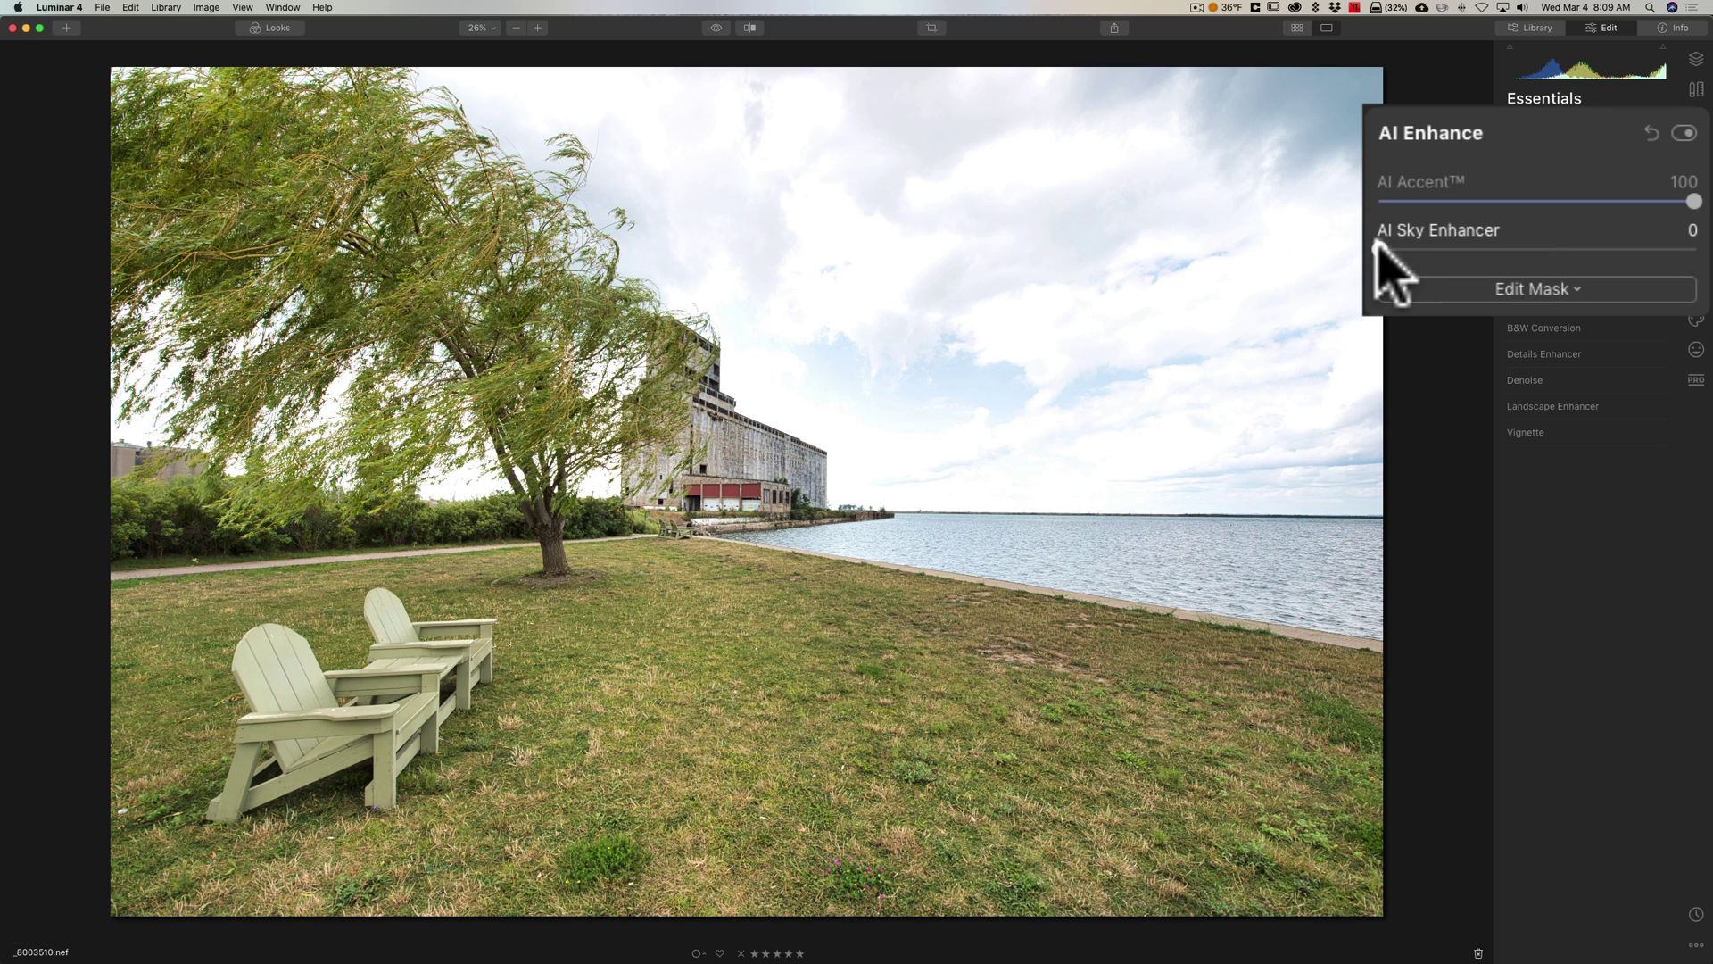
drag(1374, 242, 1694, 250)
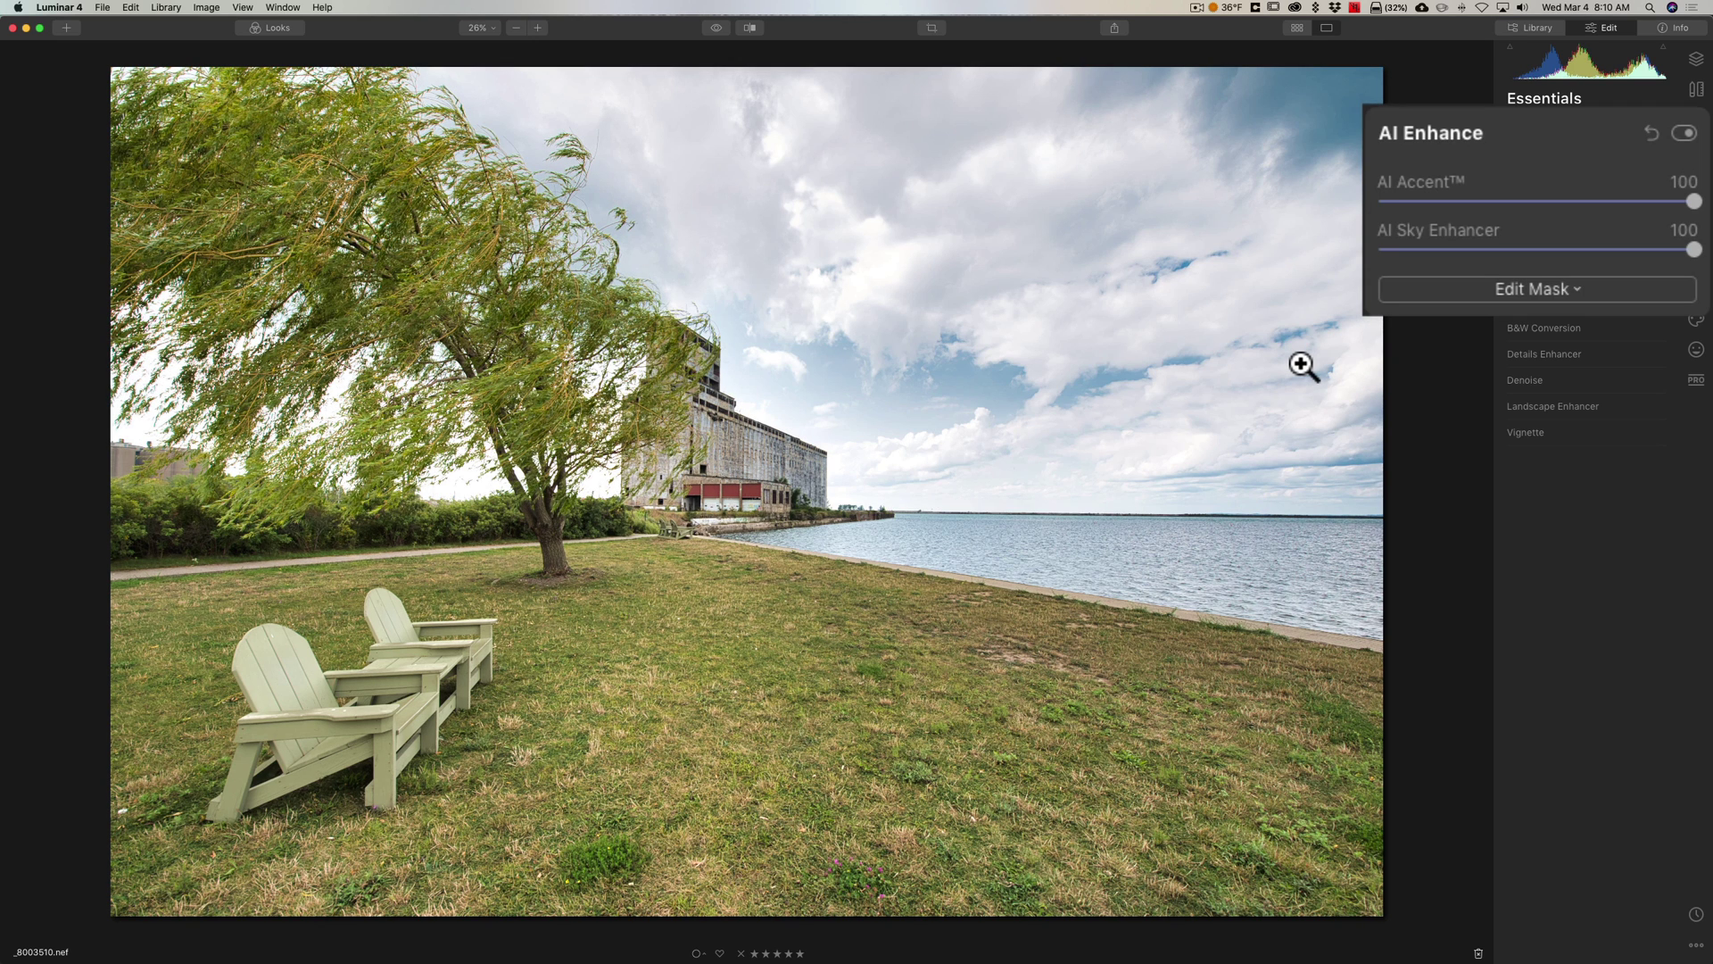
key(backslash)
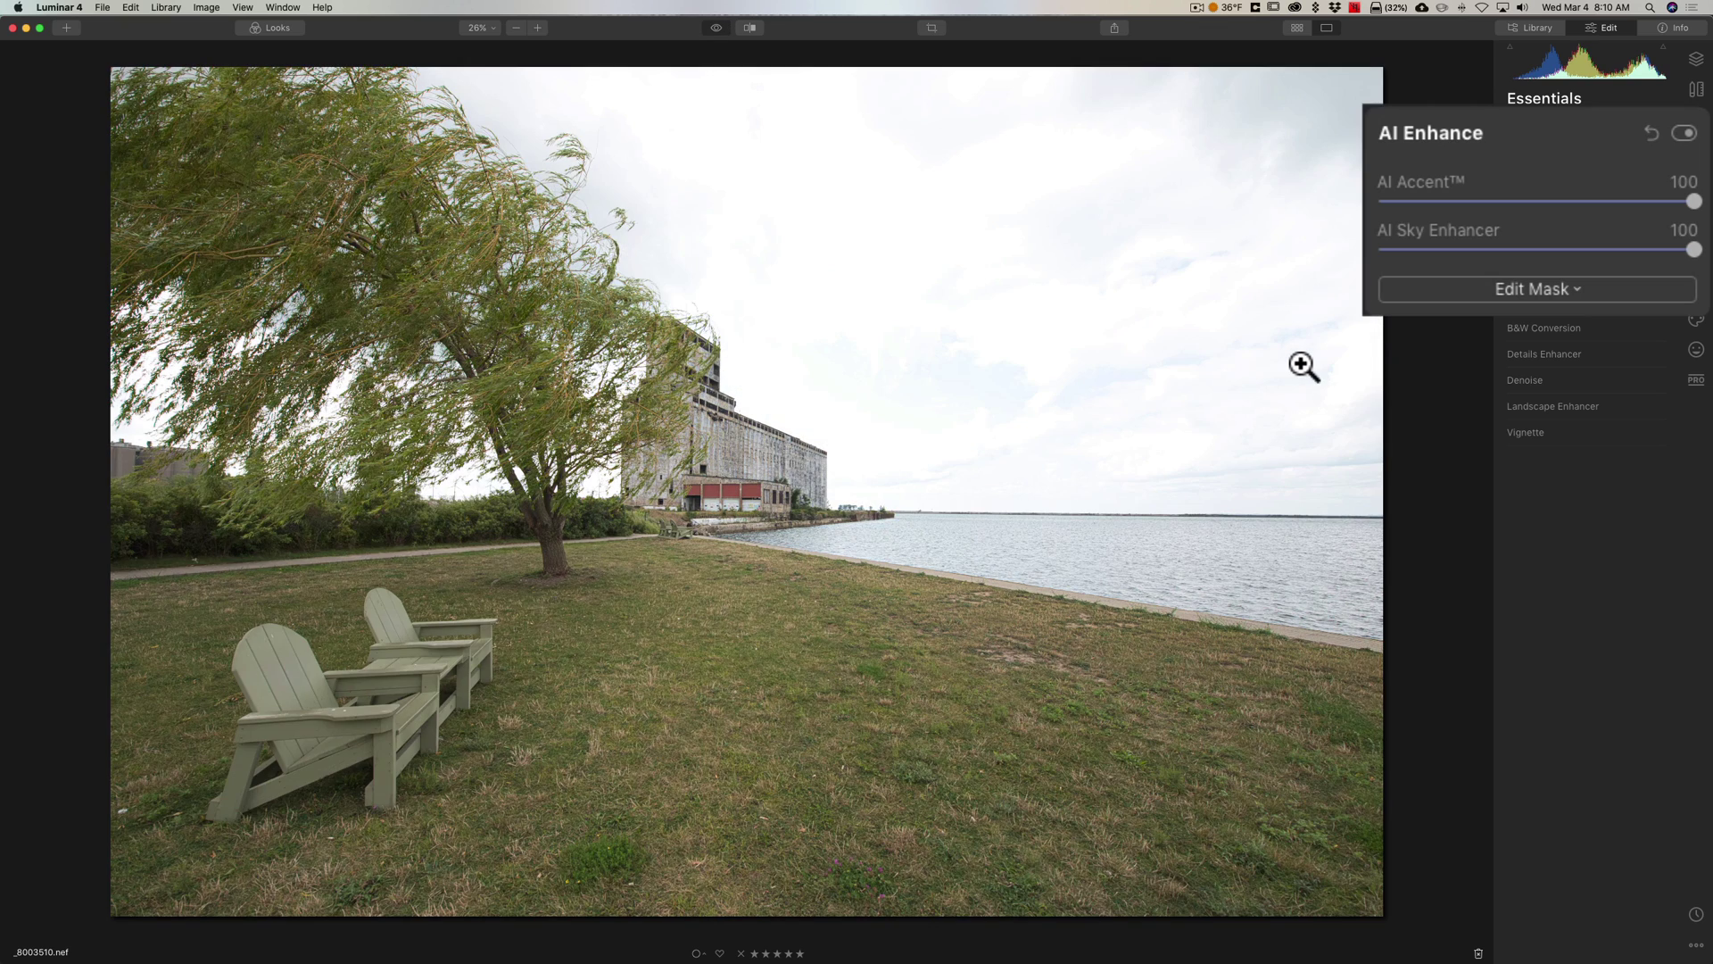
key(backslash)
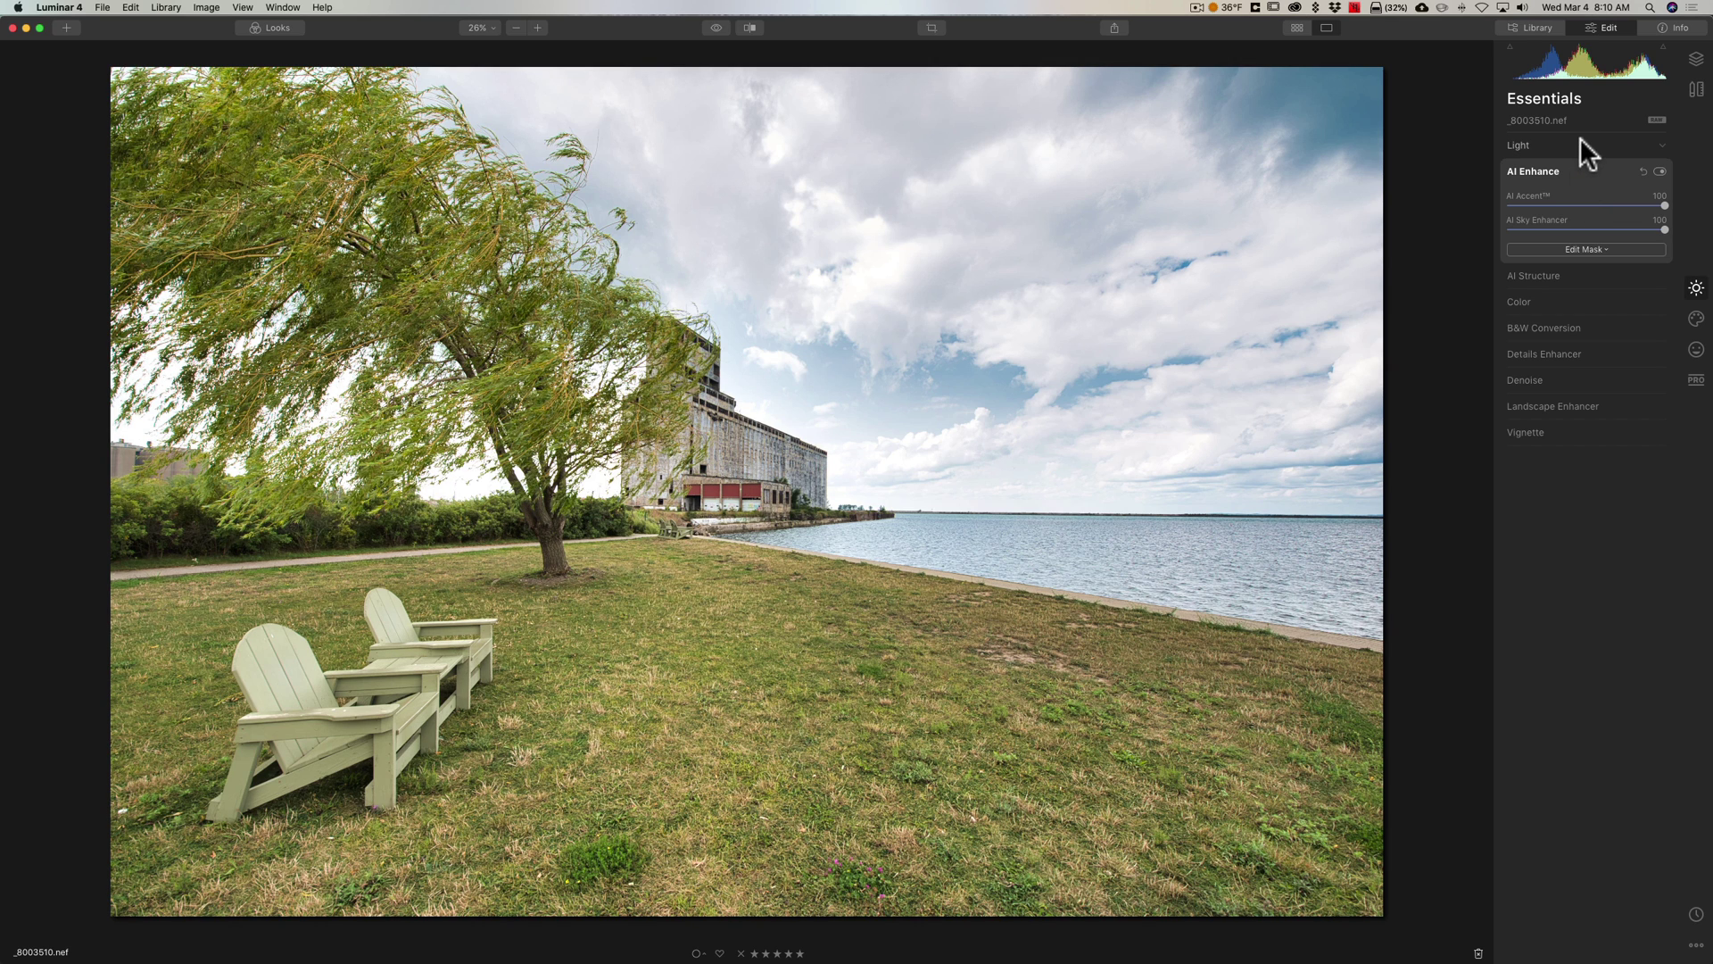
Step: Lower the lakeside photo's Exposure to -0.33 in the Light section
click(1579, 142)
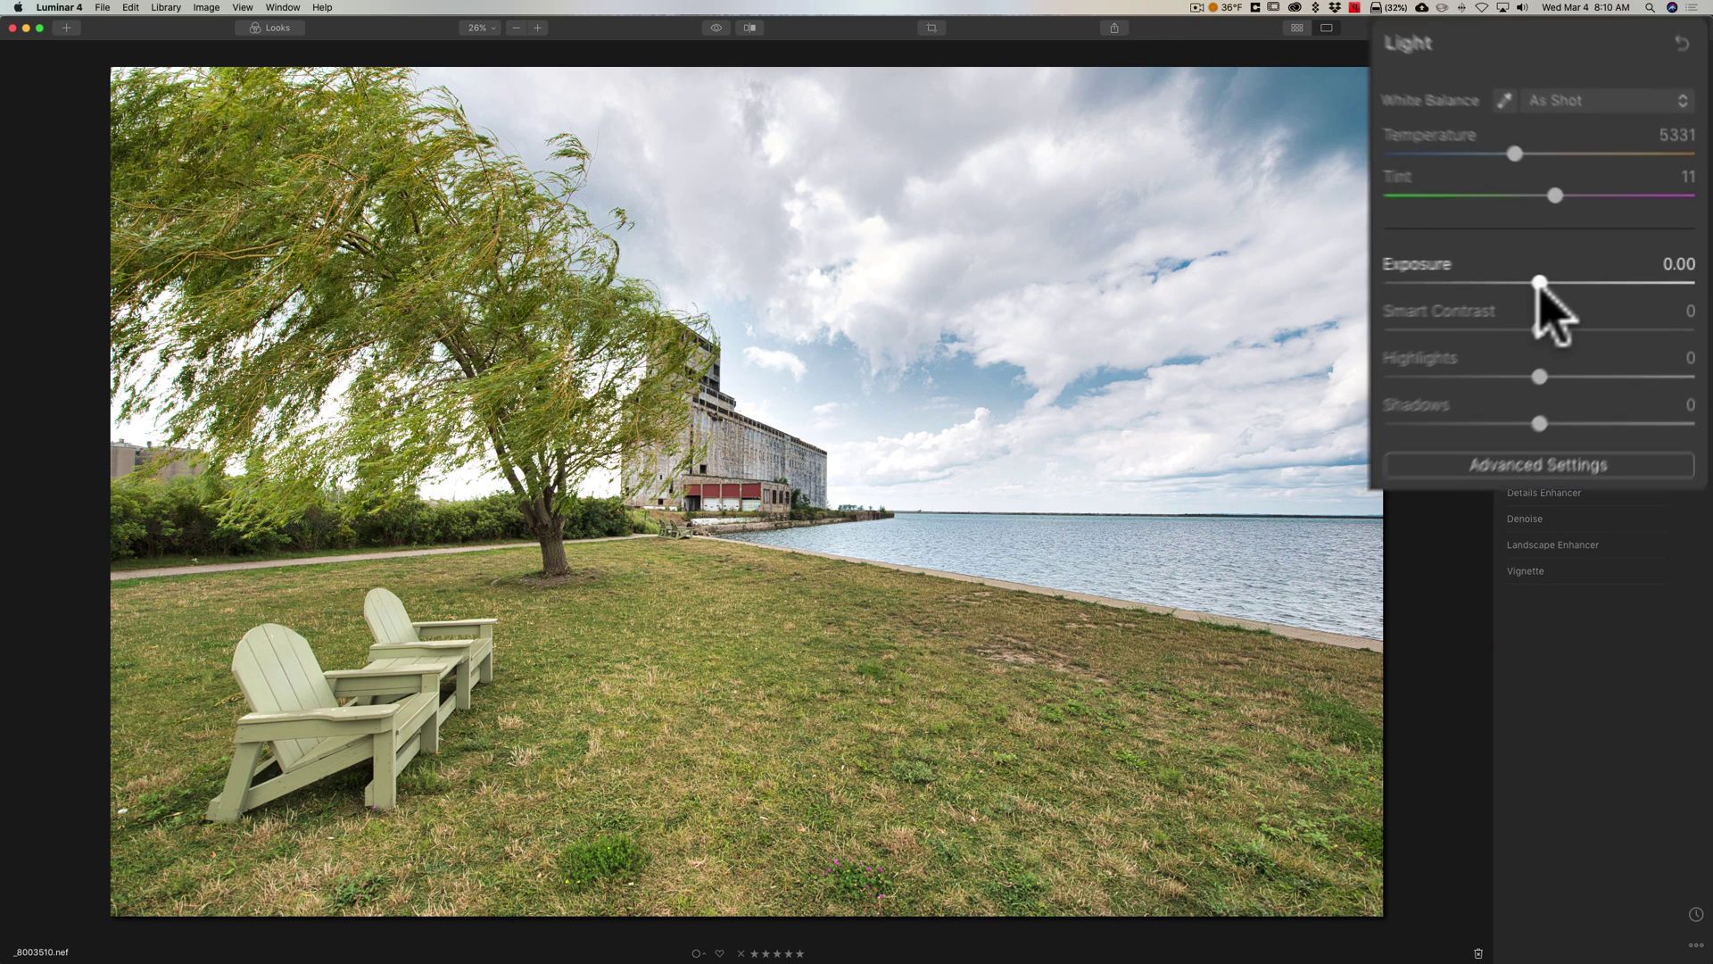
drag(1535, 282, 1524, 282)
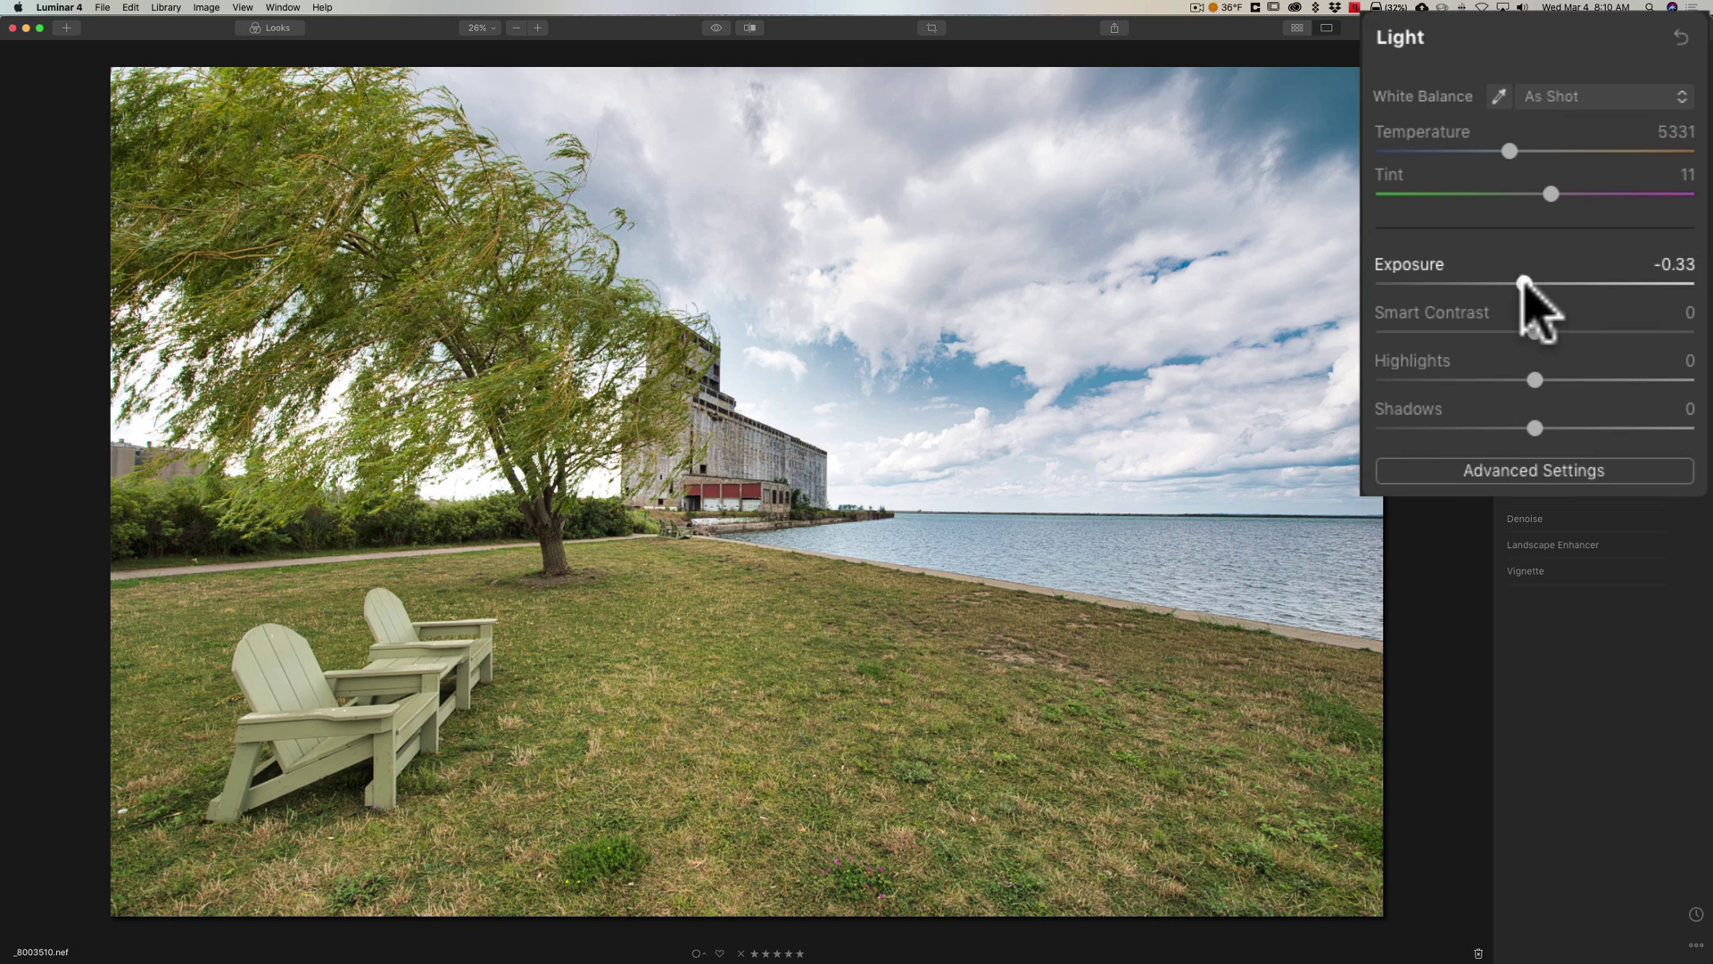
click(1588, 143)
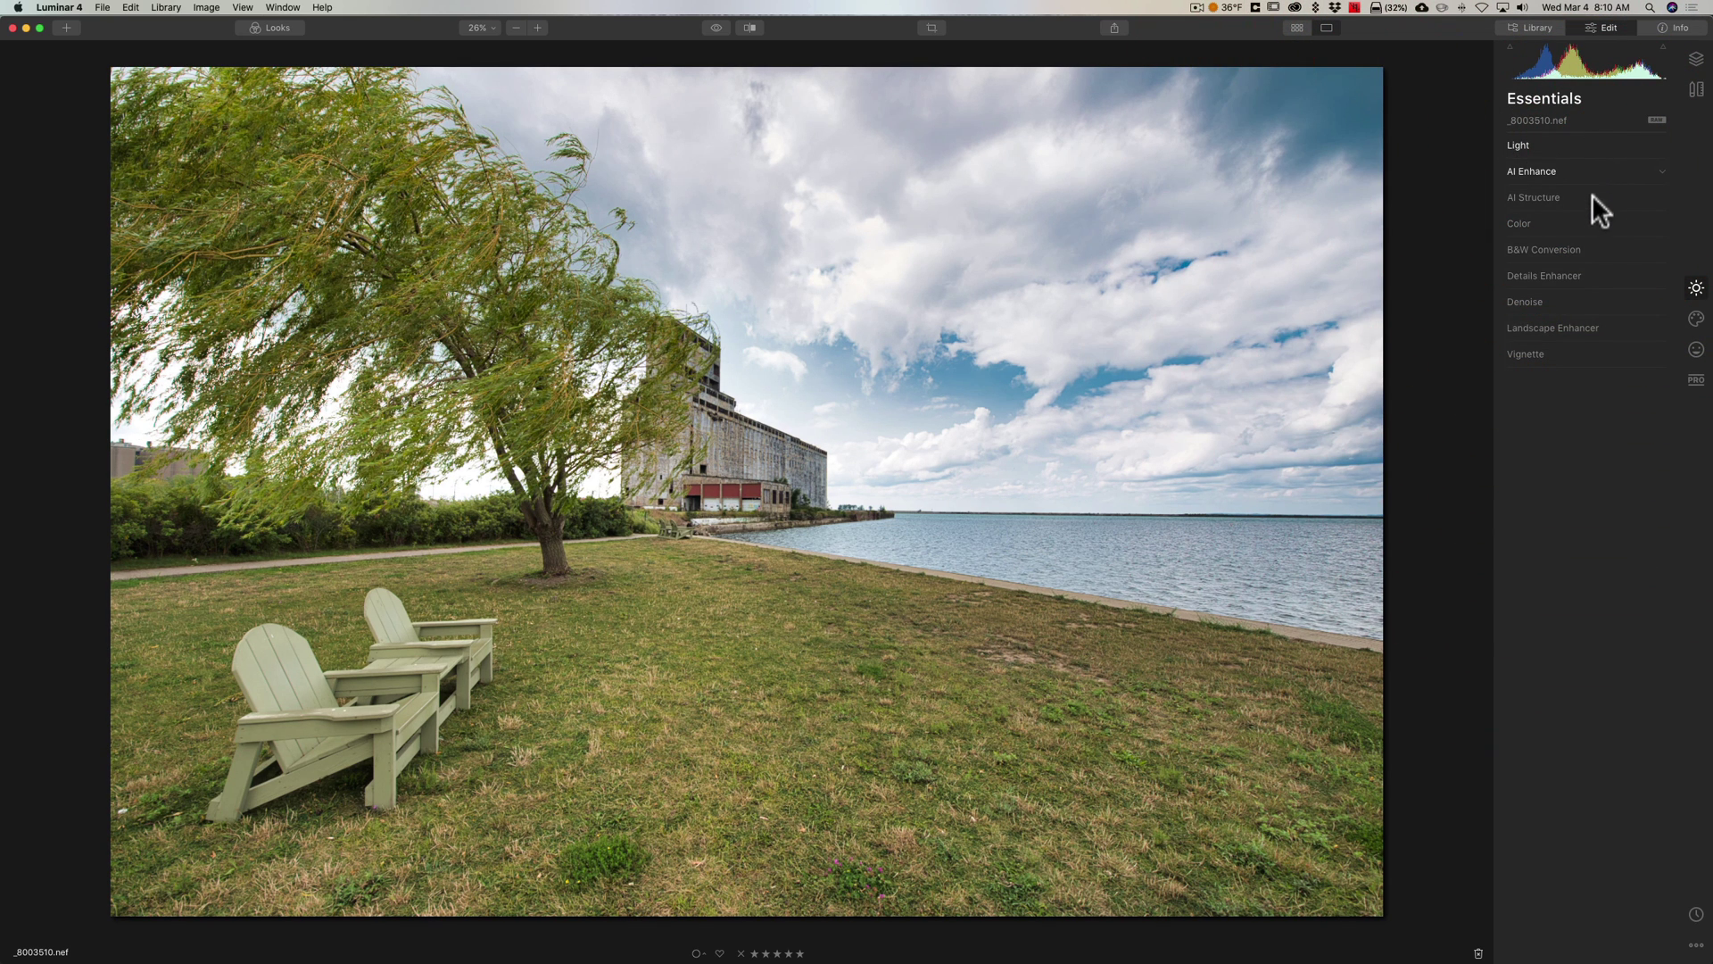
Step: Raise Color Saturation to 4 and compare the edit against the original
click(1582, 221)
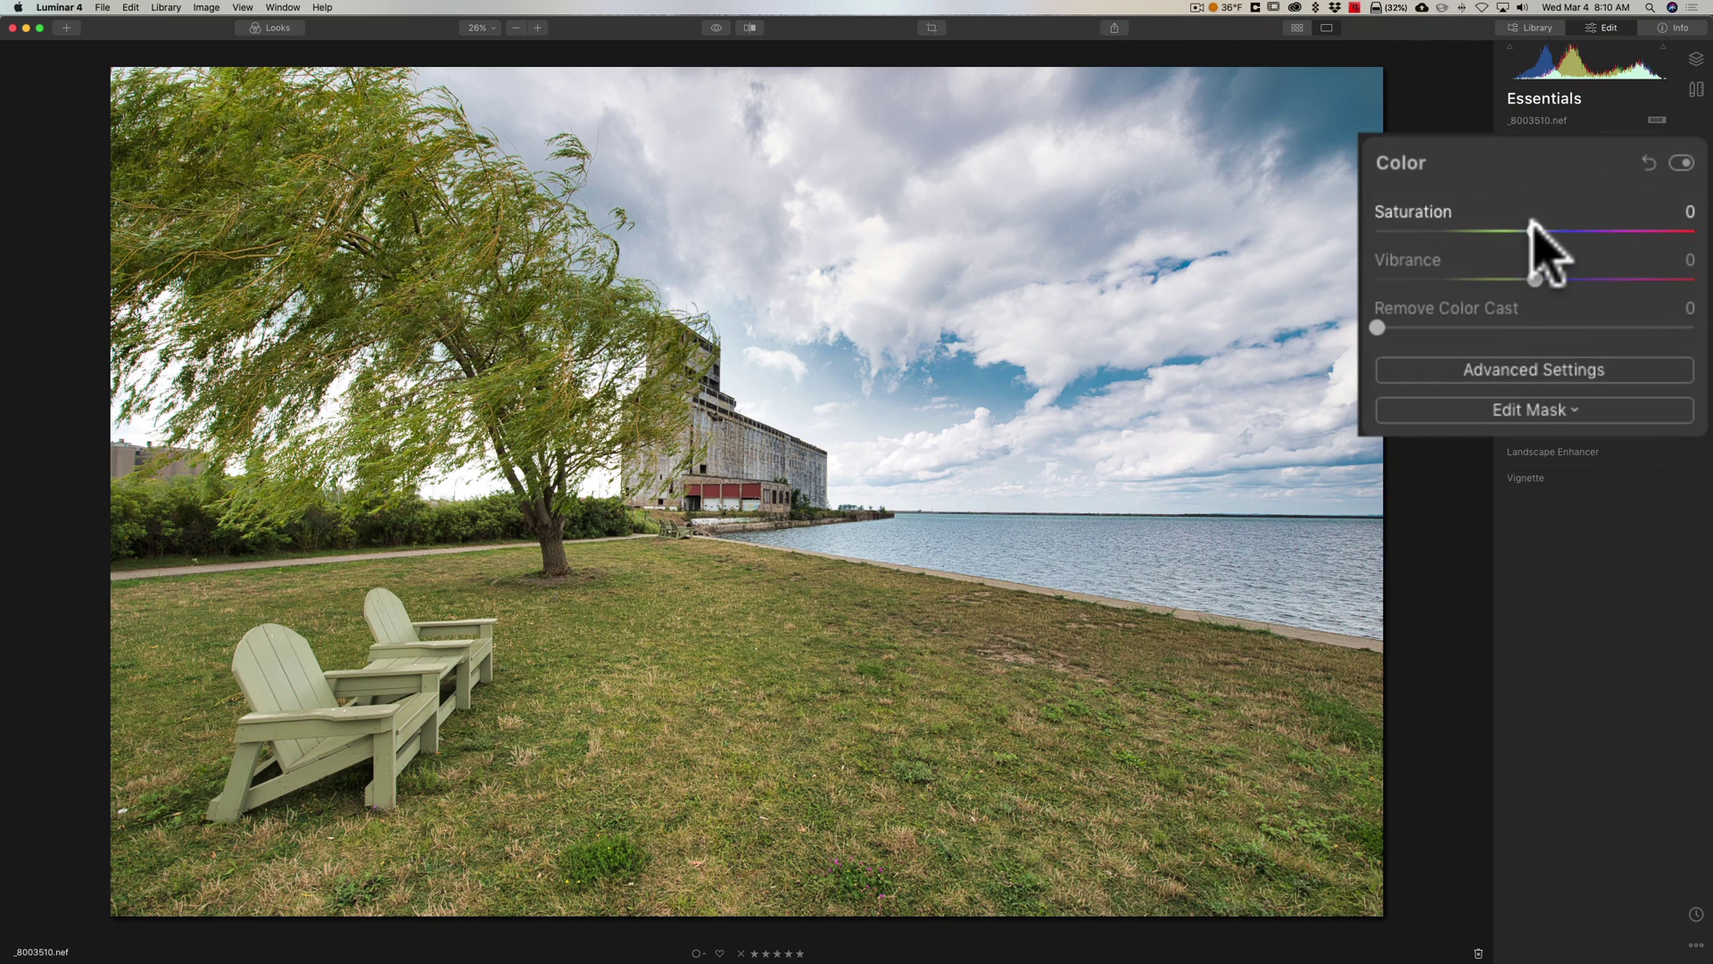
drag(1530, 231, 1538, 230)
click(1579, 223)
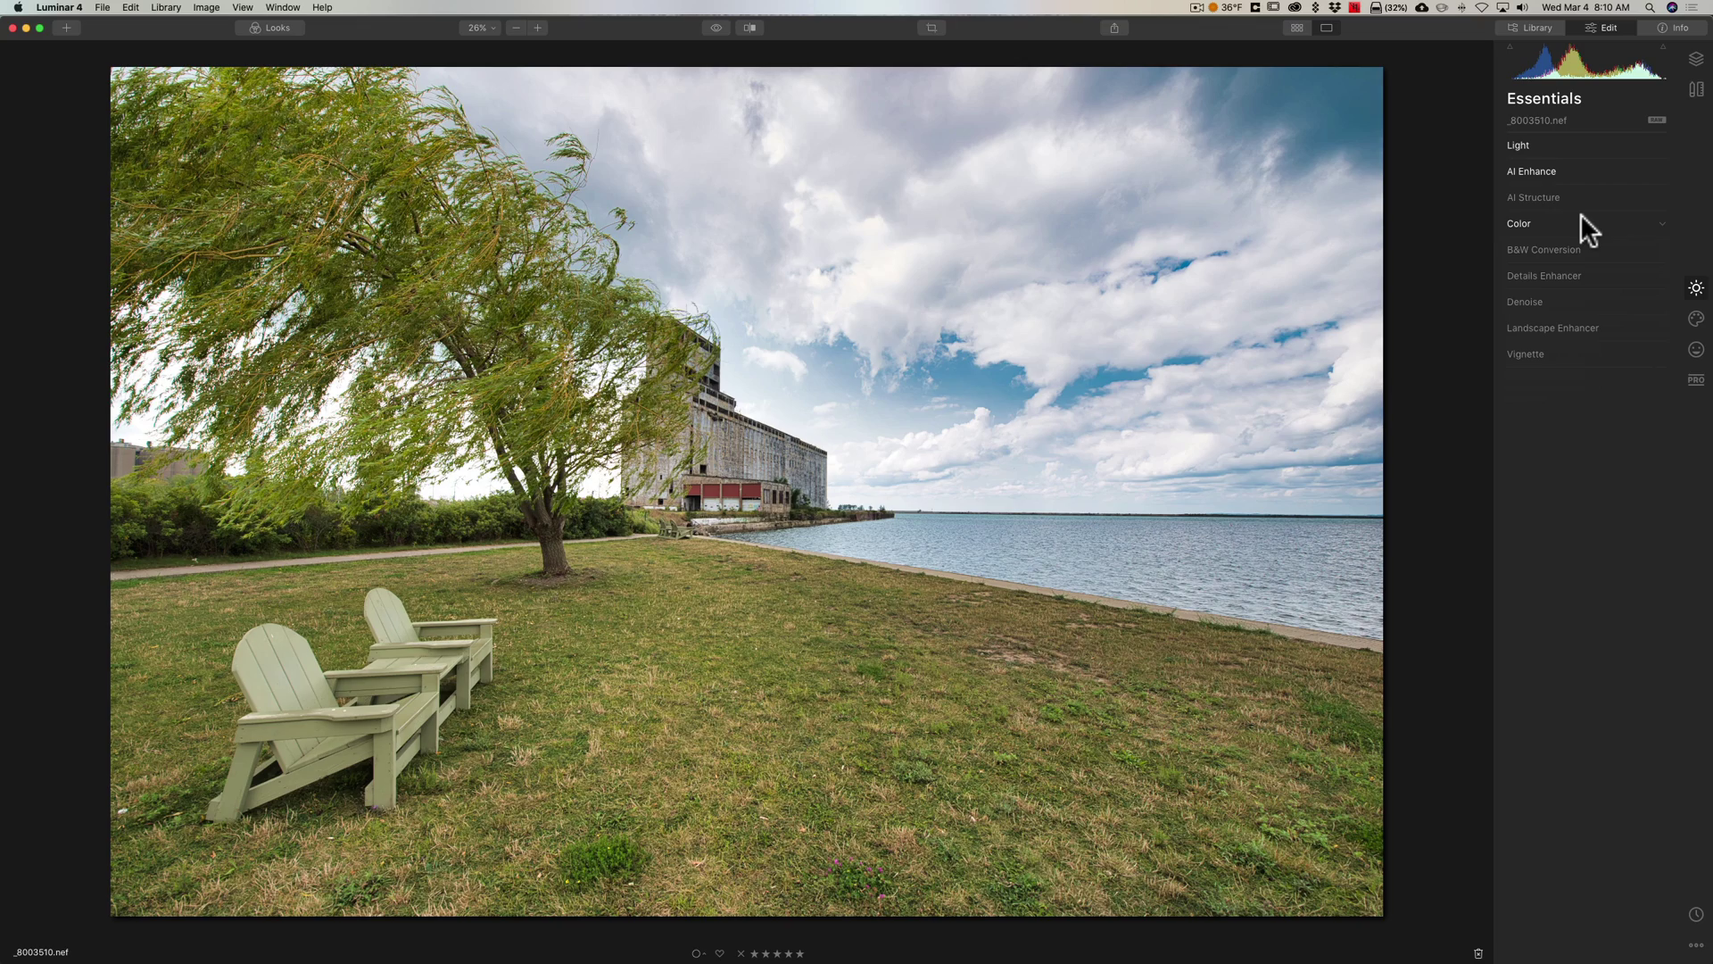
key(backslash)
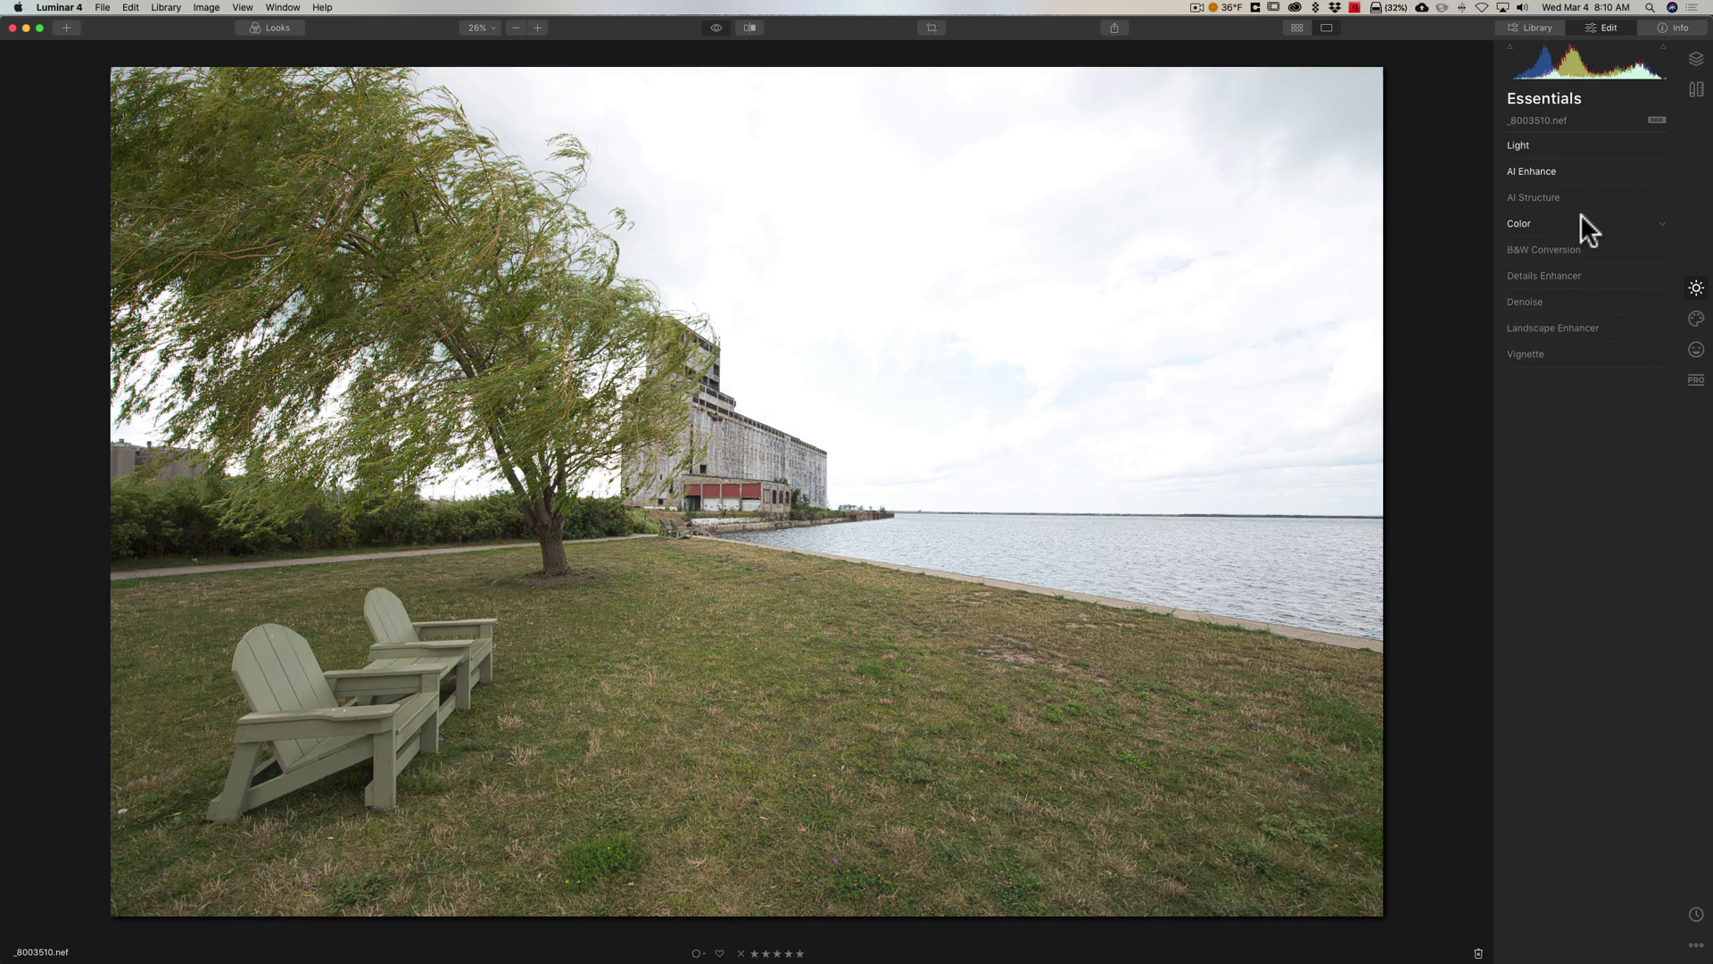
key(backslash)
key(backslash)
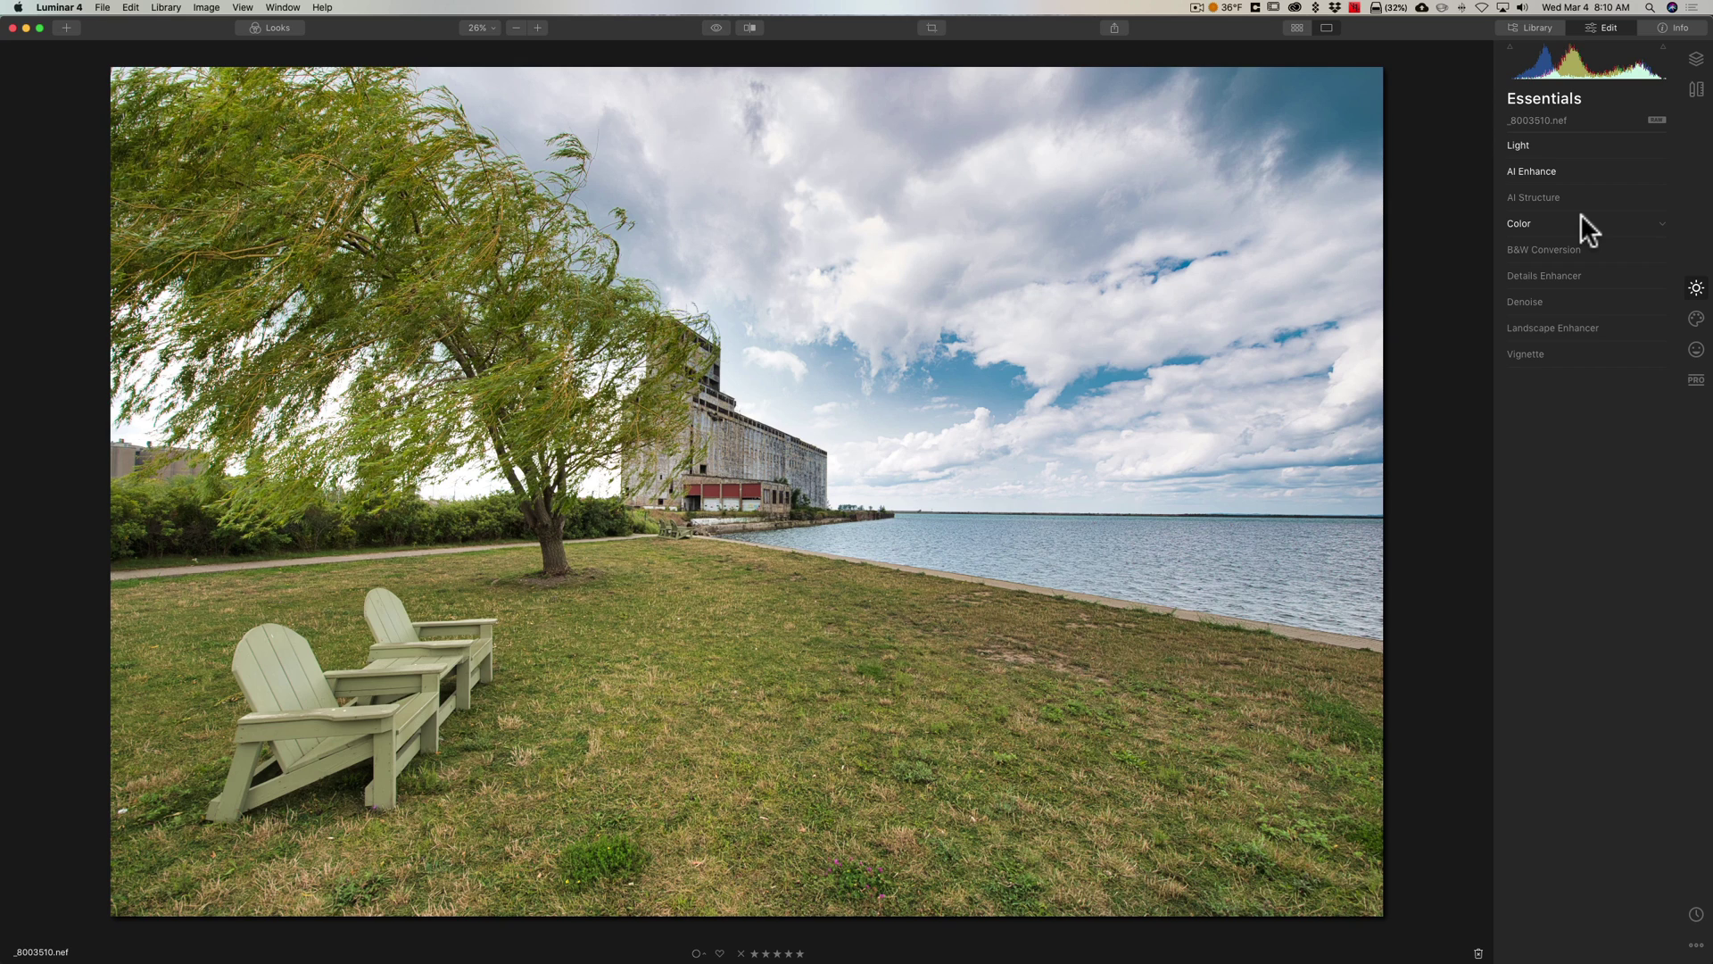
Step: Open the waterfall band photo _8008066.nef from the Library and raise AI Accent to 100
key(g)
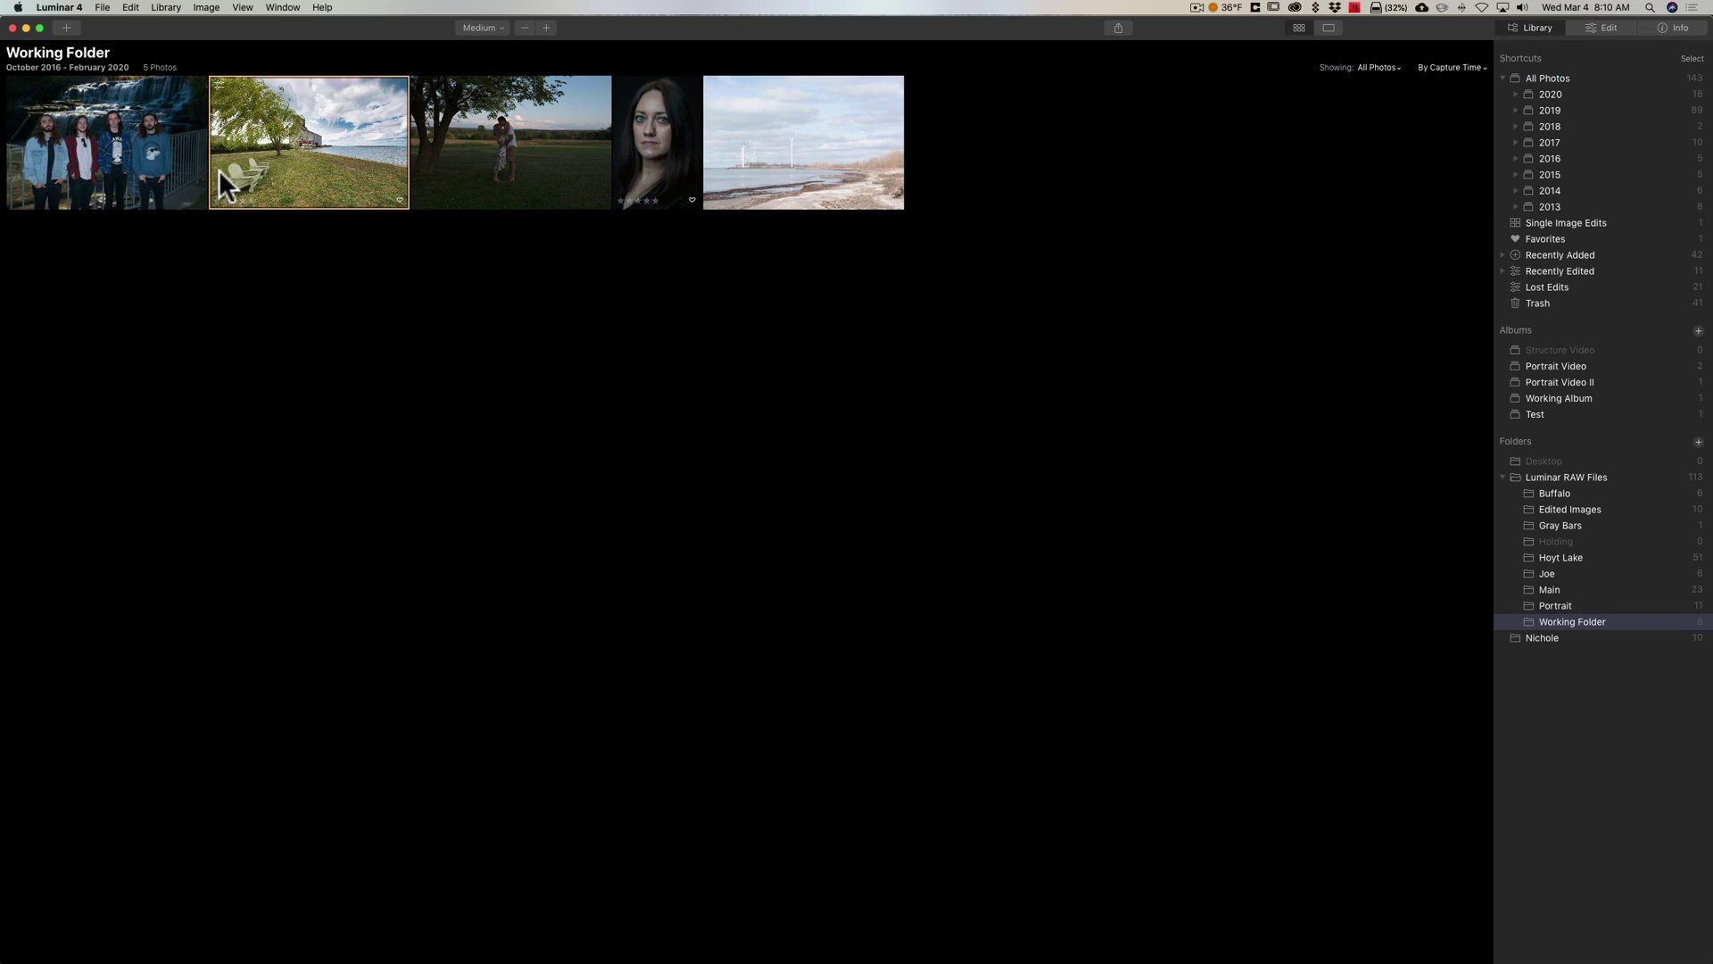
double_click(130, 144)
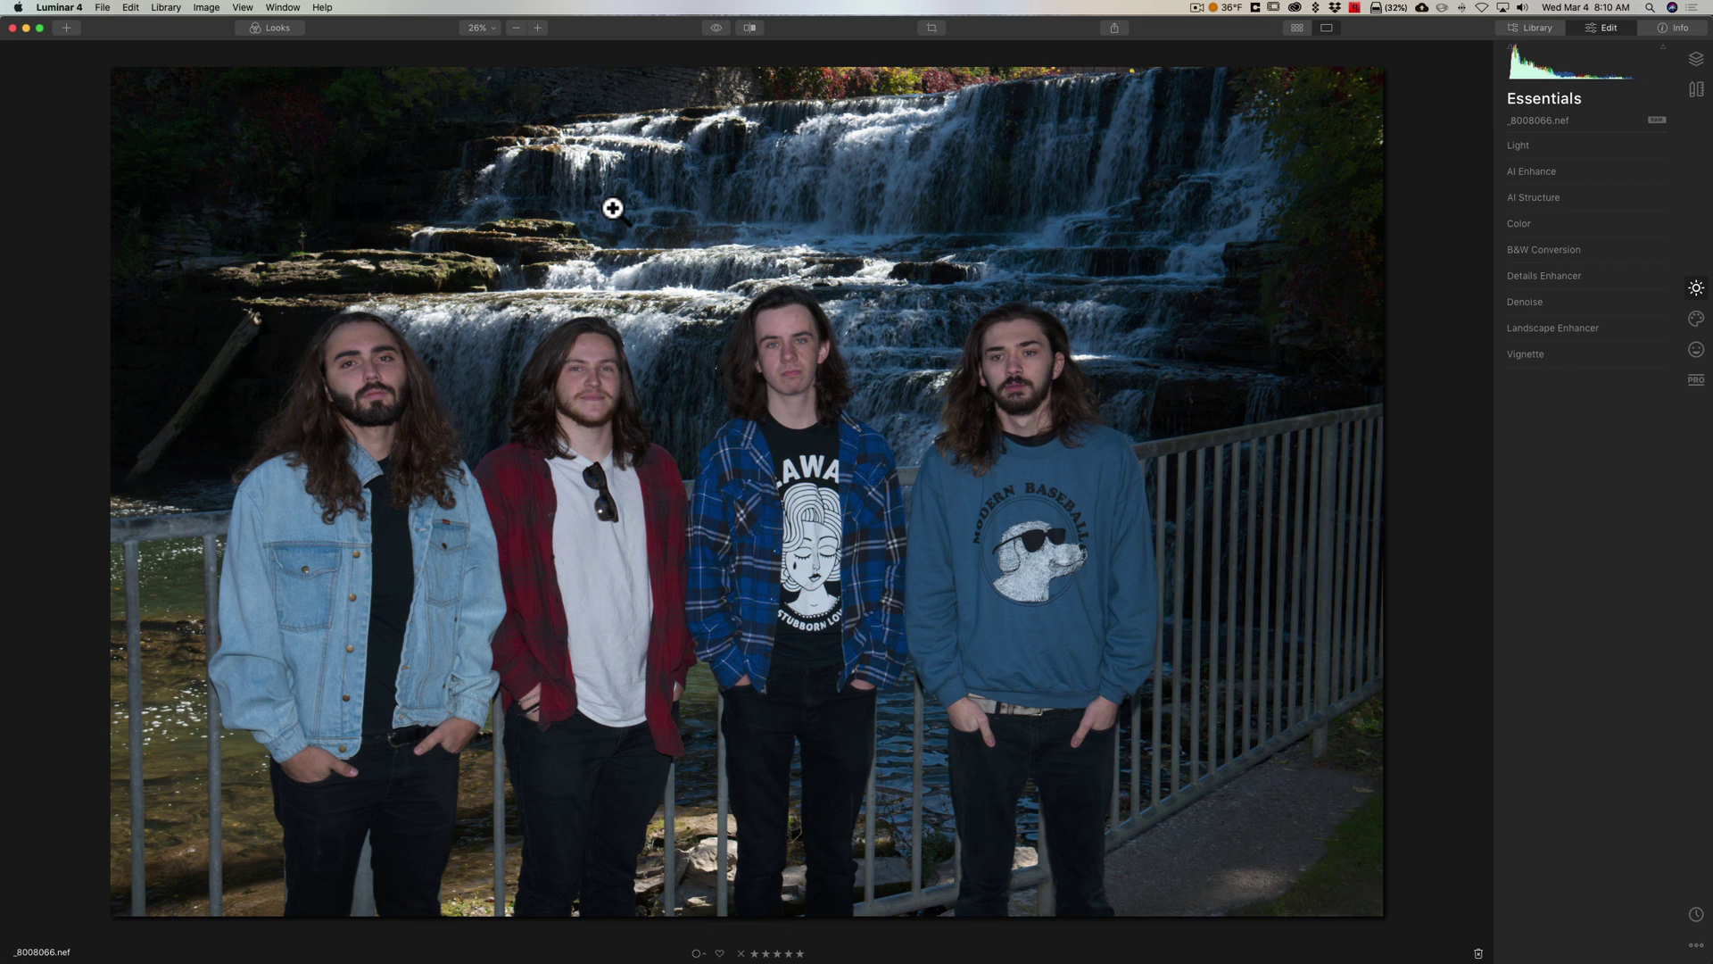
click(1611, 170)
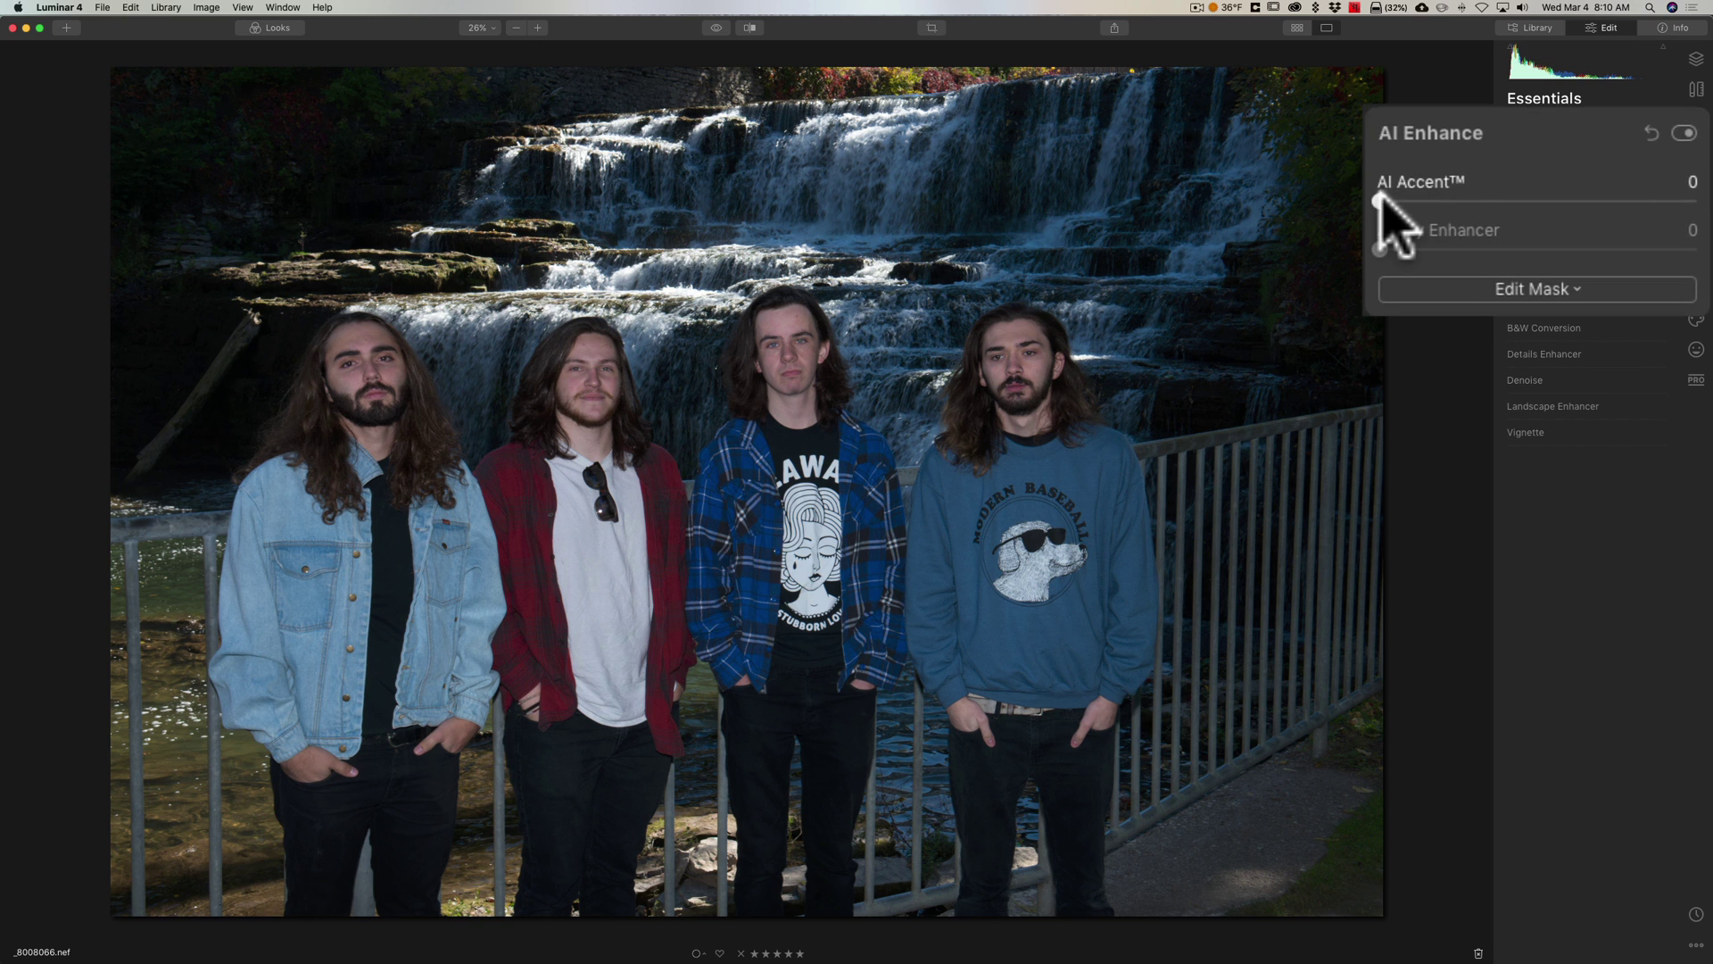
drag(1507, 206, 1664, 205)
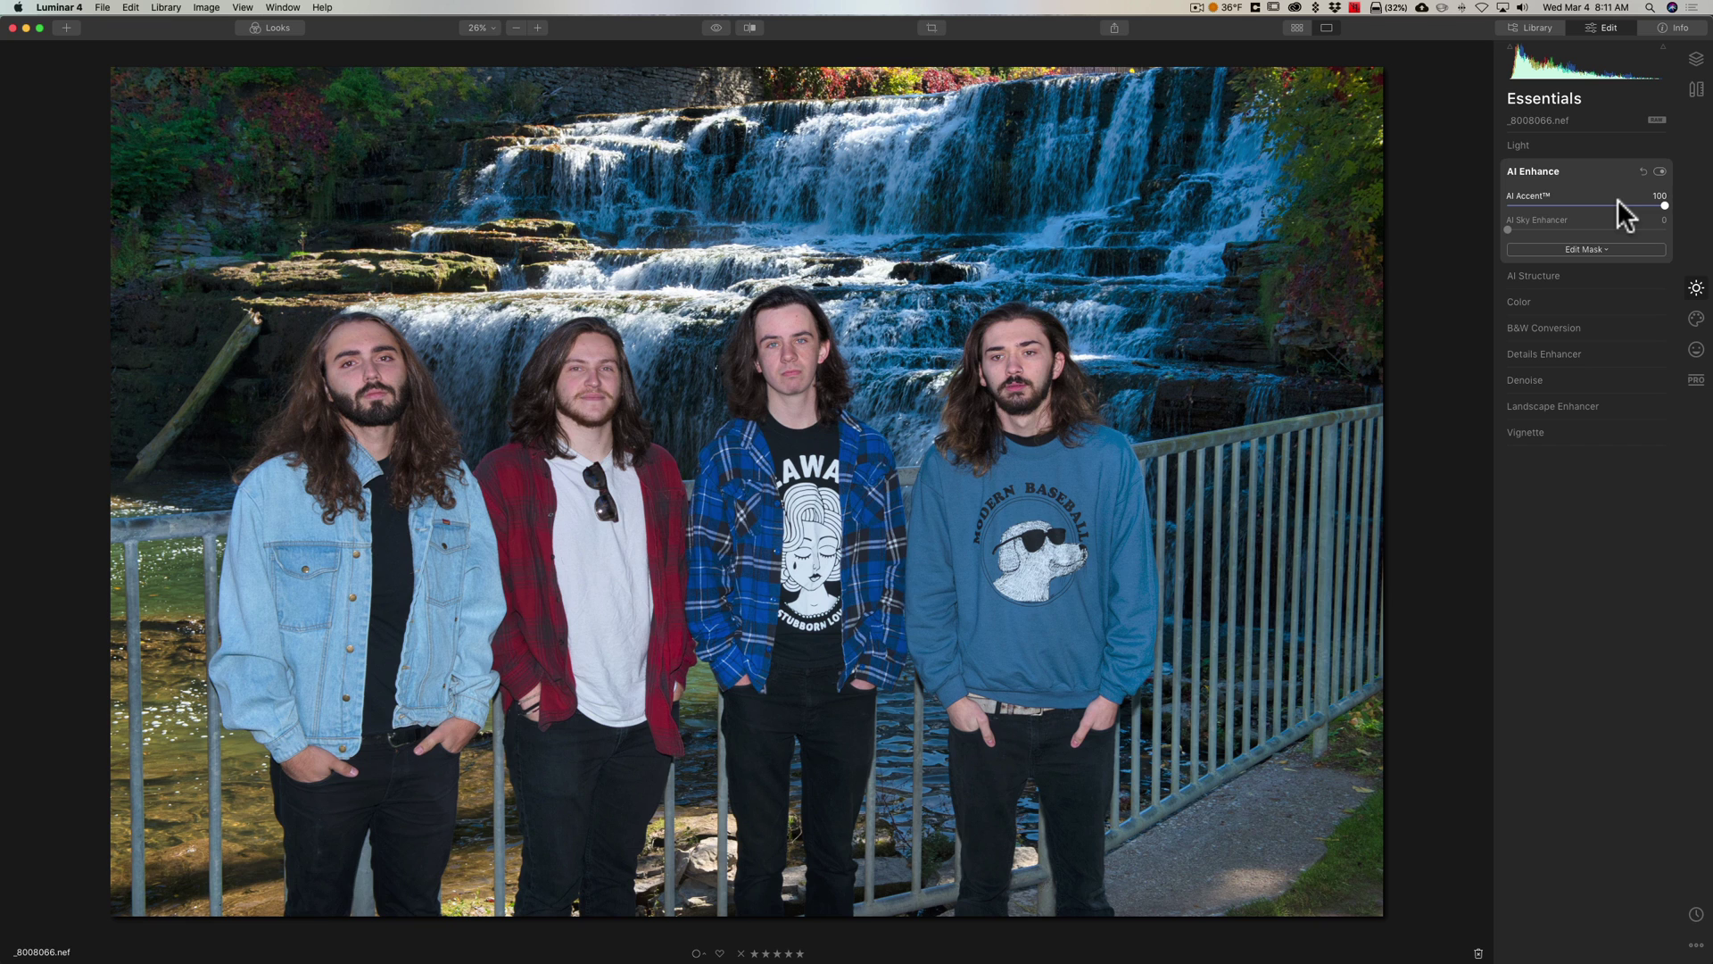
key(backslash)
key(backslash)
click(1603, 167)
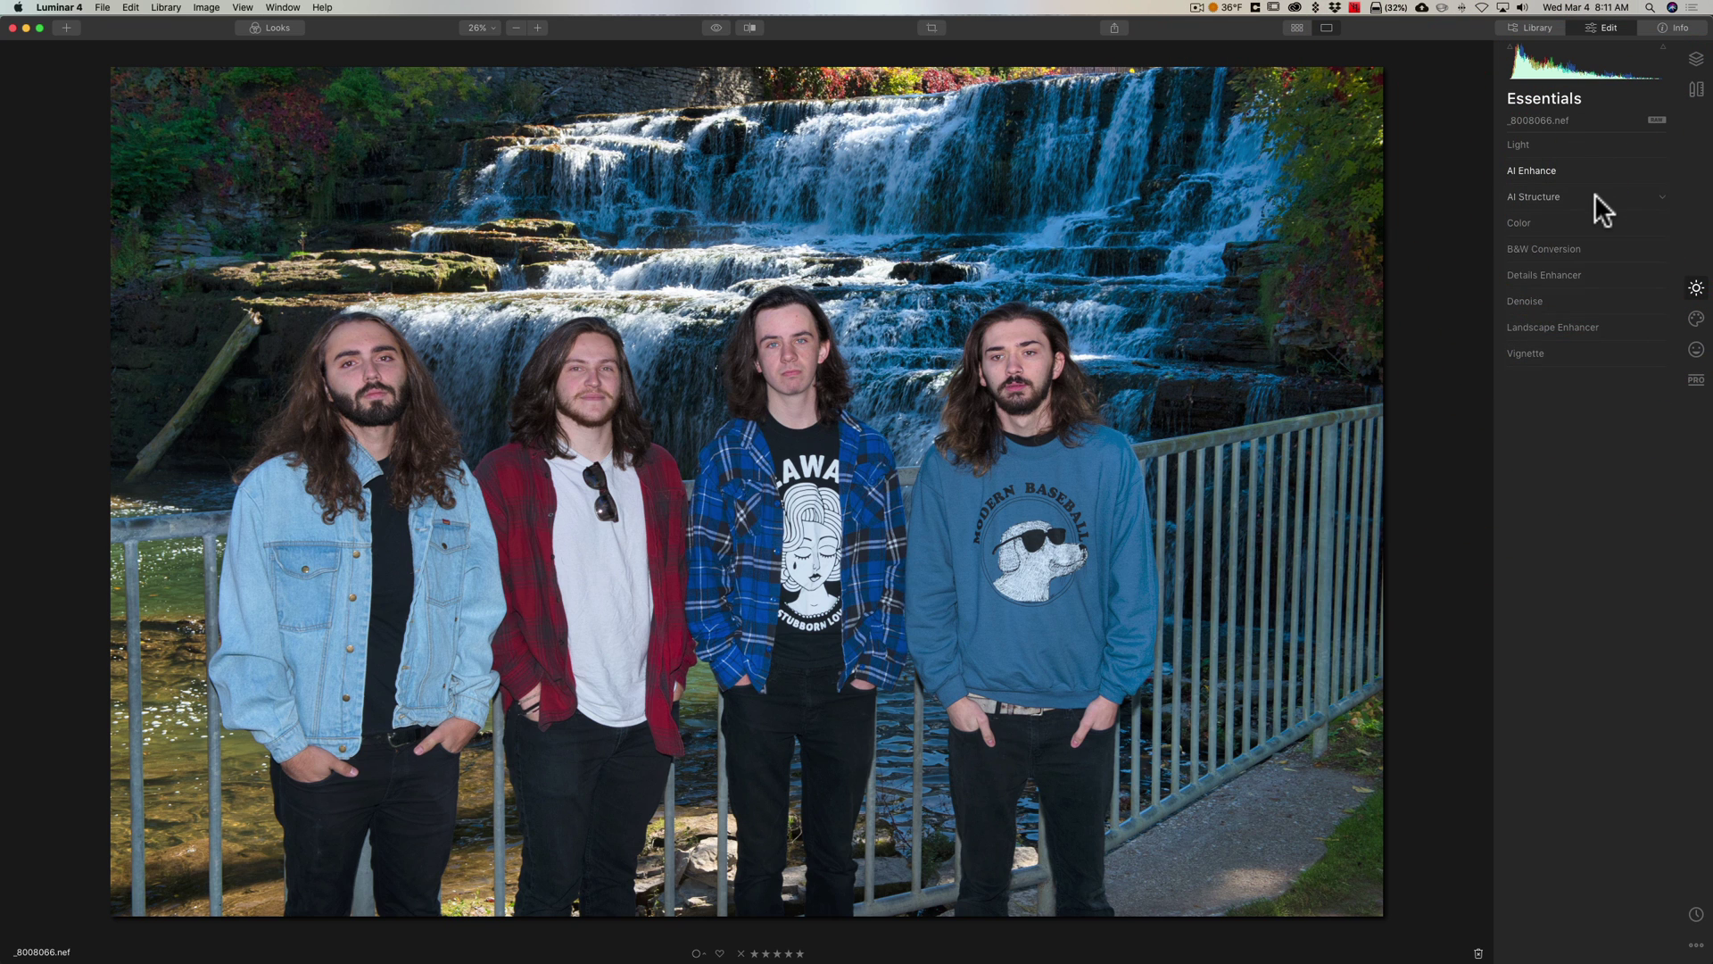
Step: Set the band photo's AI Structure Amount to 100 and Boost to 26
click(1594, 196)
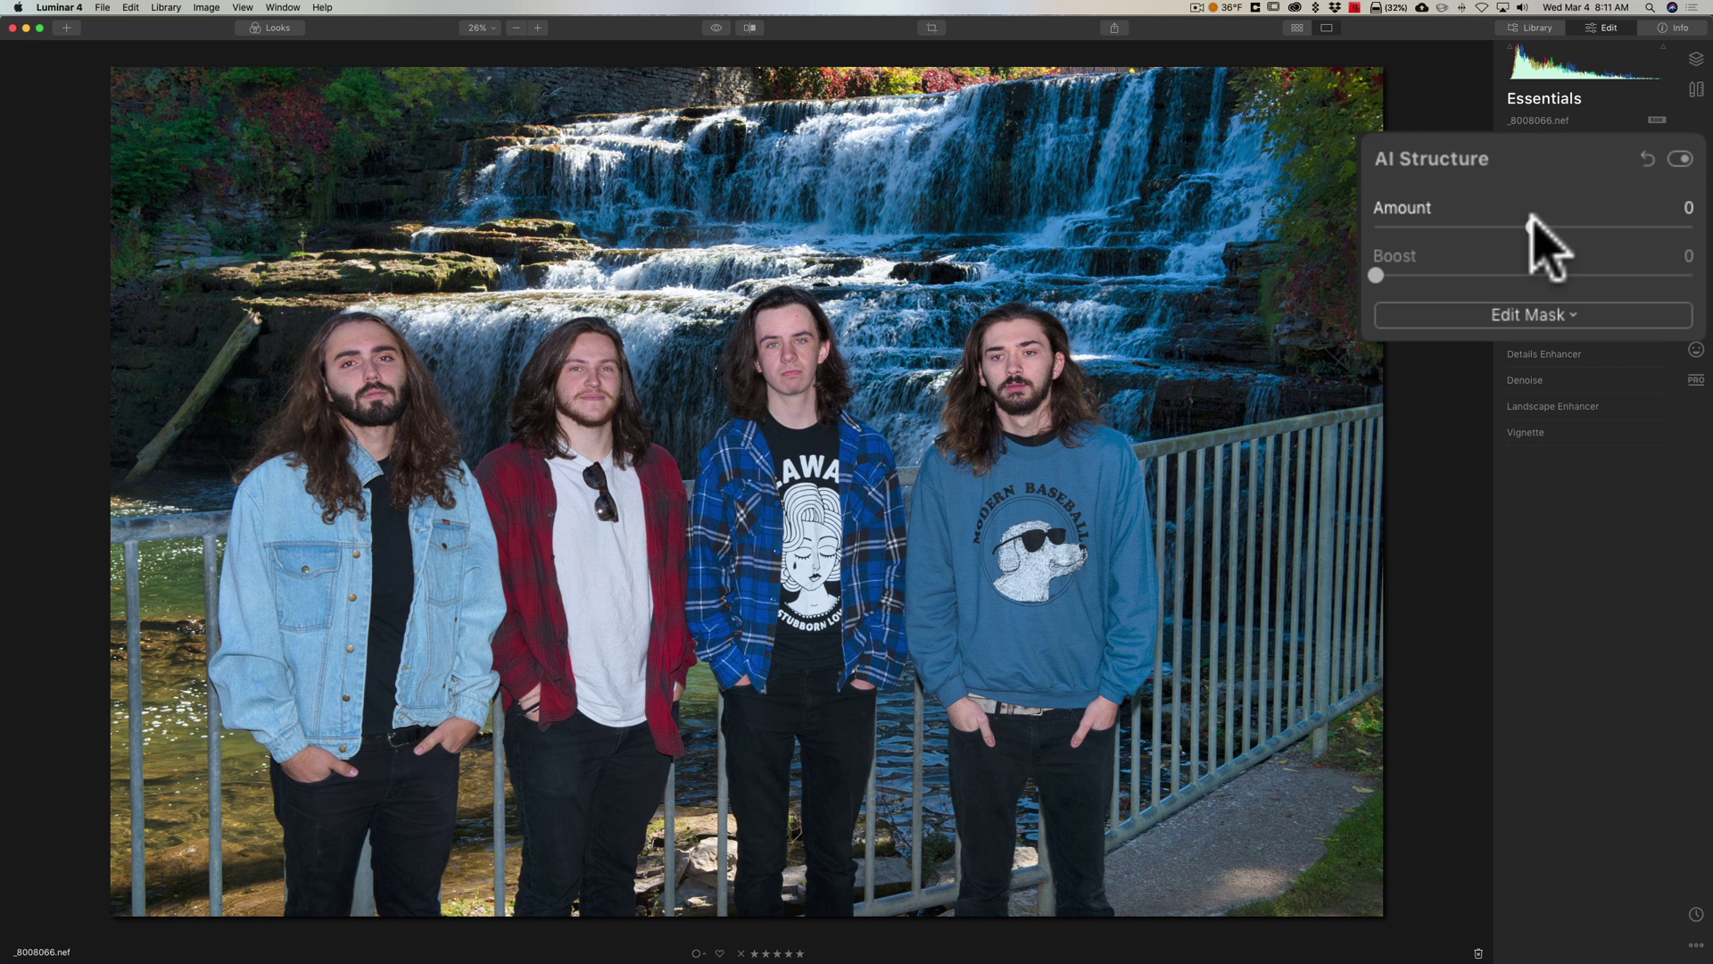
drag(1532, 227, 1690, 227)
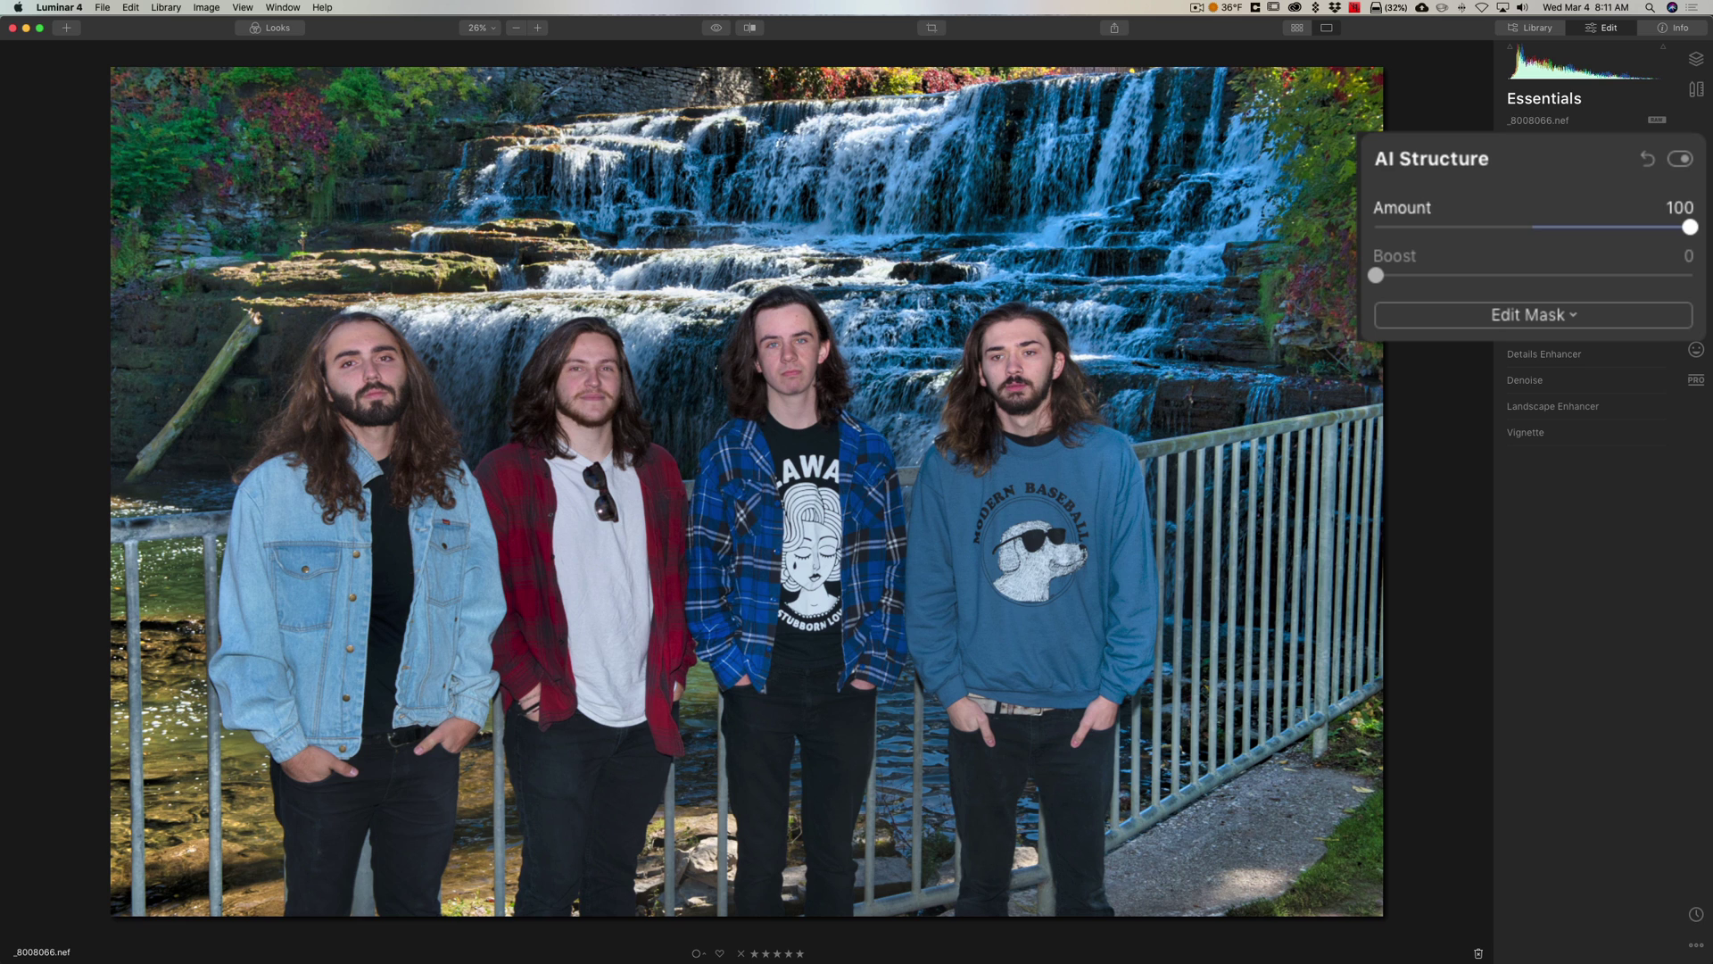
double_click(1533, 218)
key(super+z)
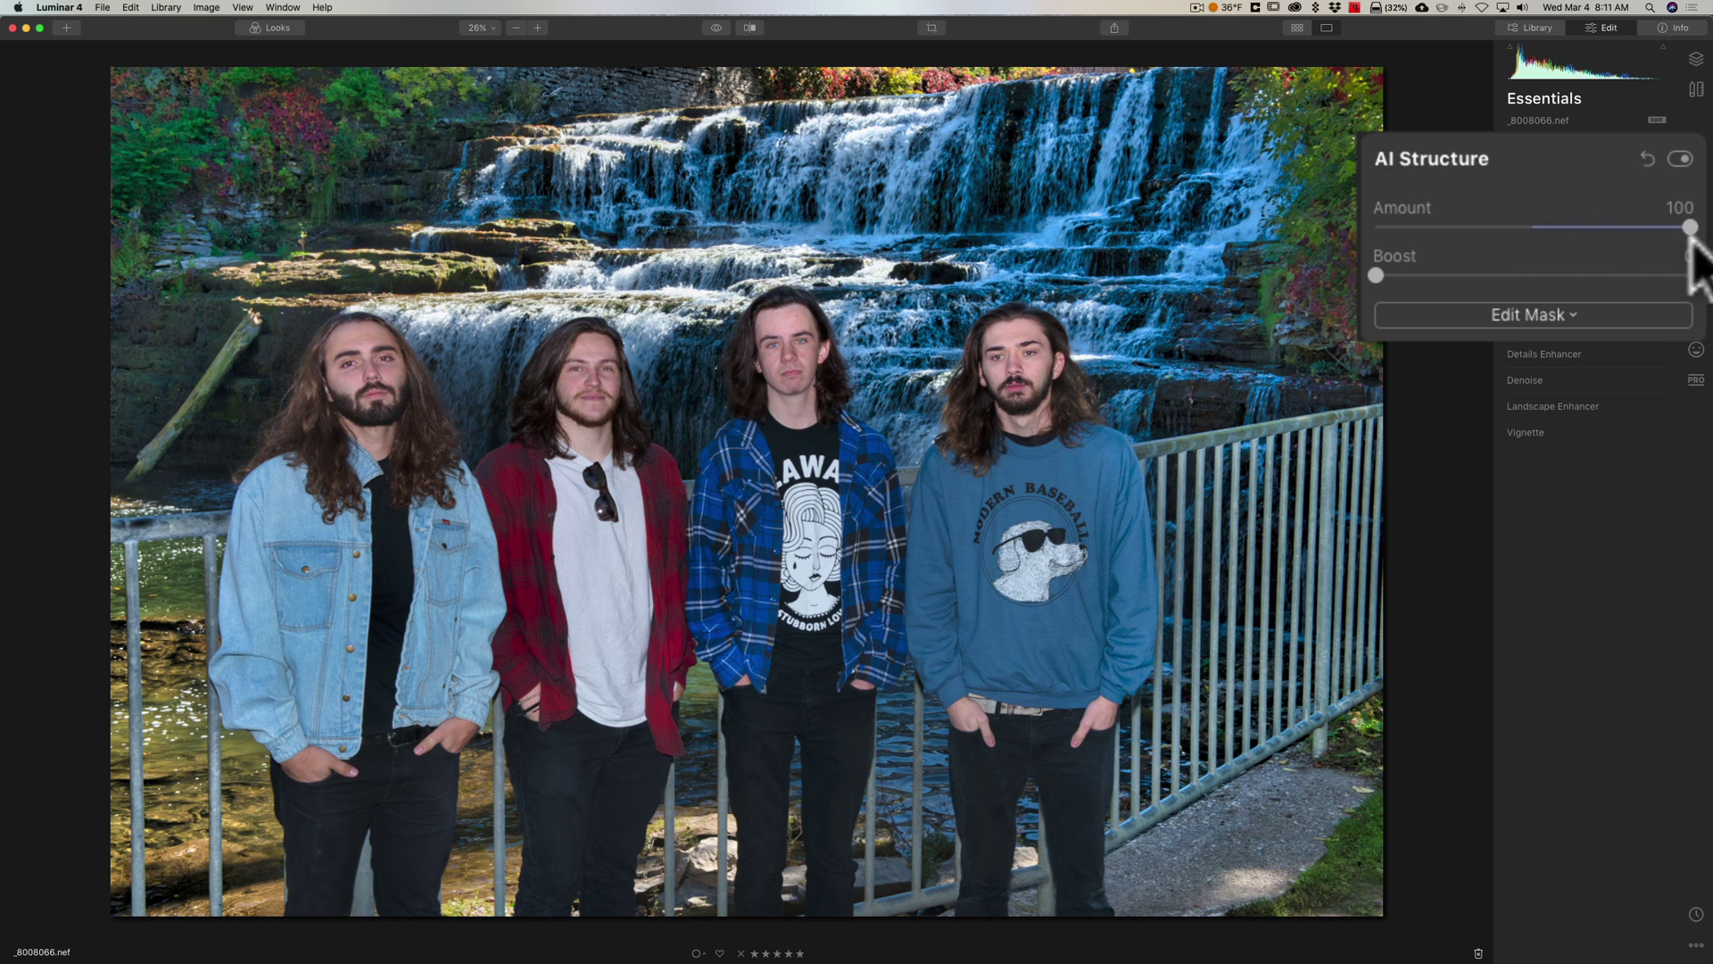
drag(1378, 276, 1465, 273)
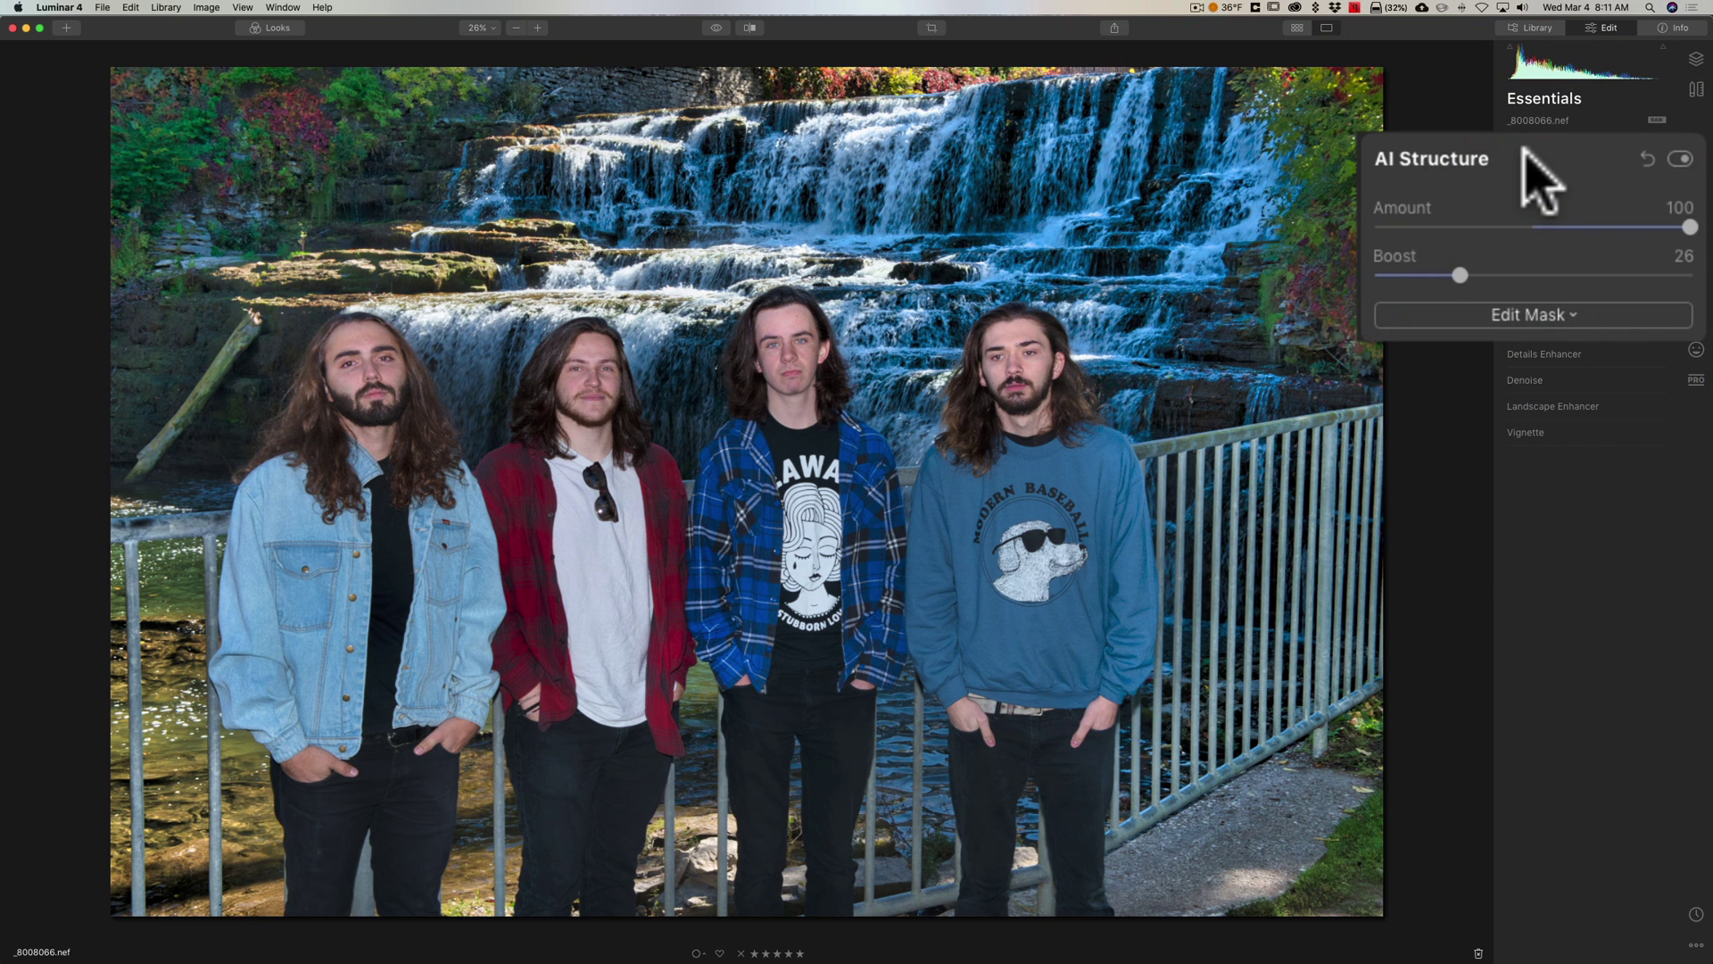
click(1582, 191)
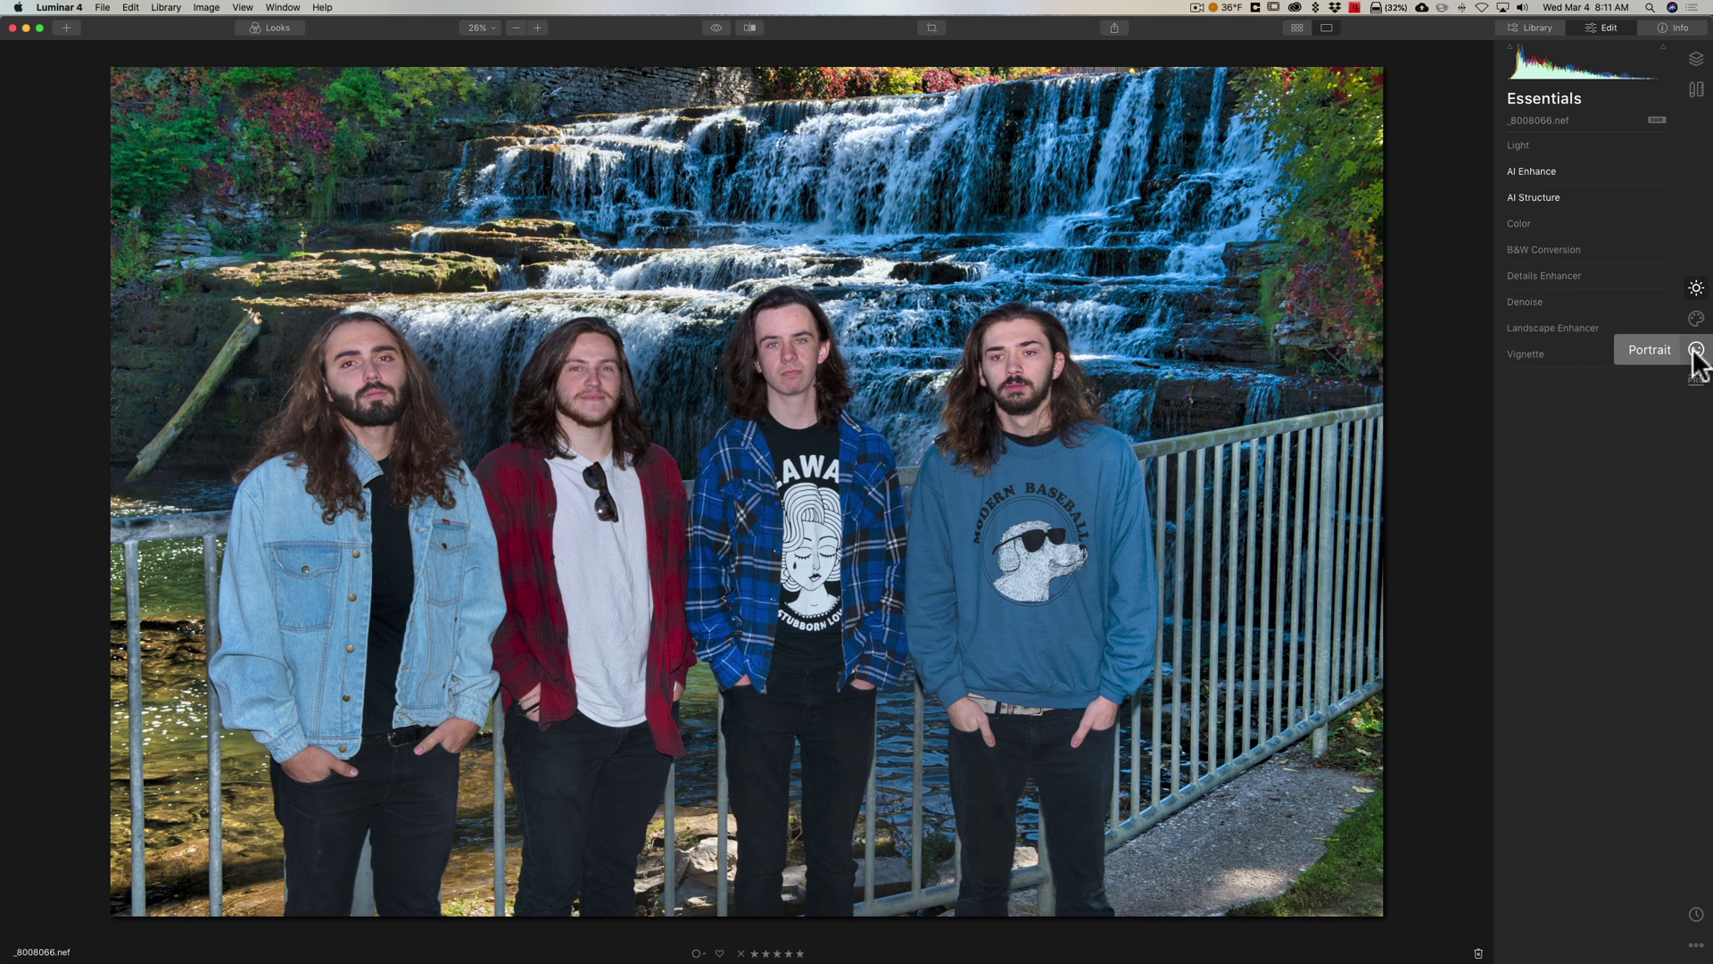
Step: Set Portrait Enhancer Face Light to 44 on the band photo and compare with the original
click(1695, 350)
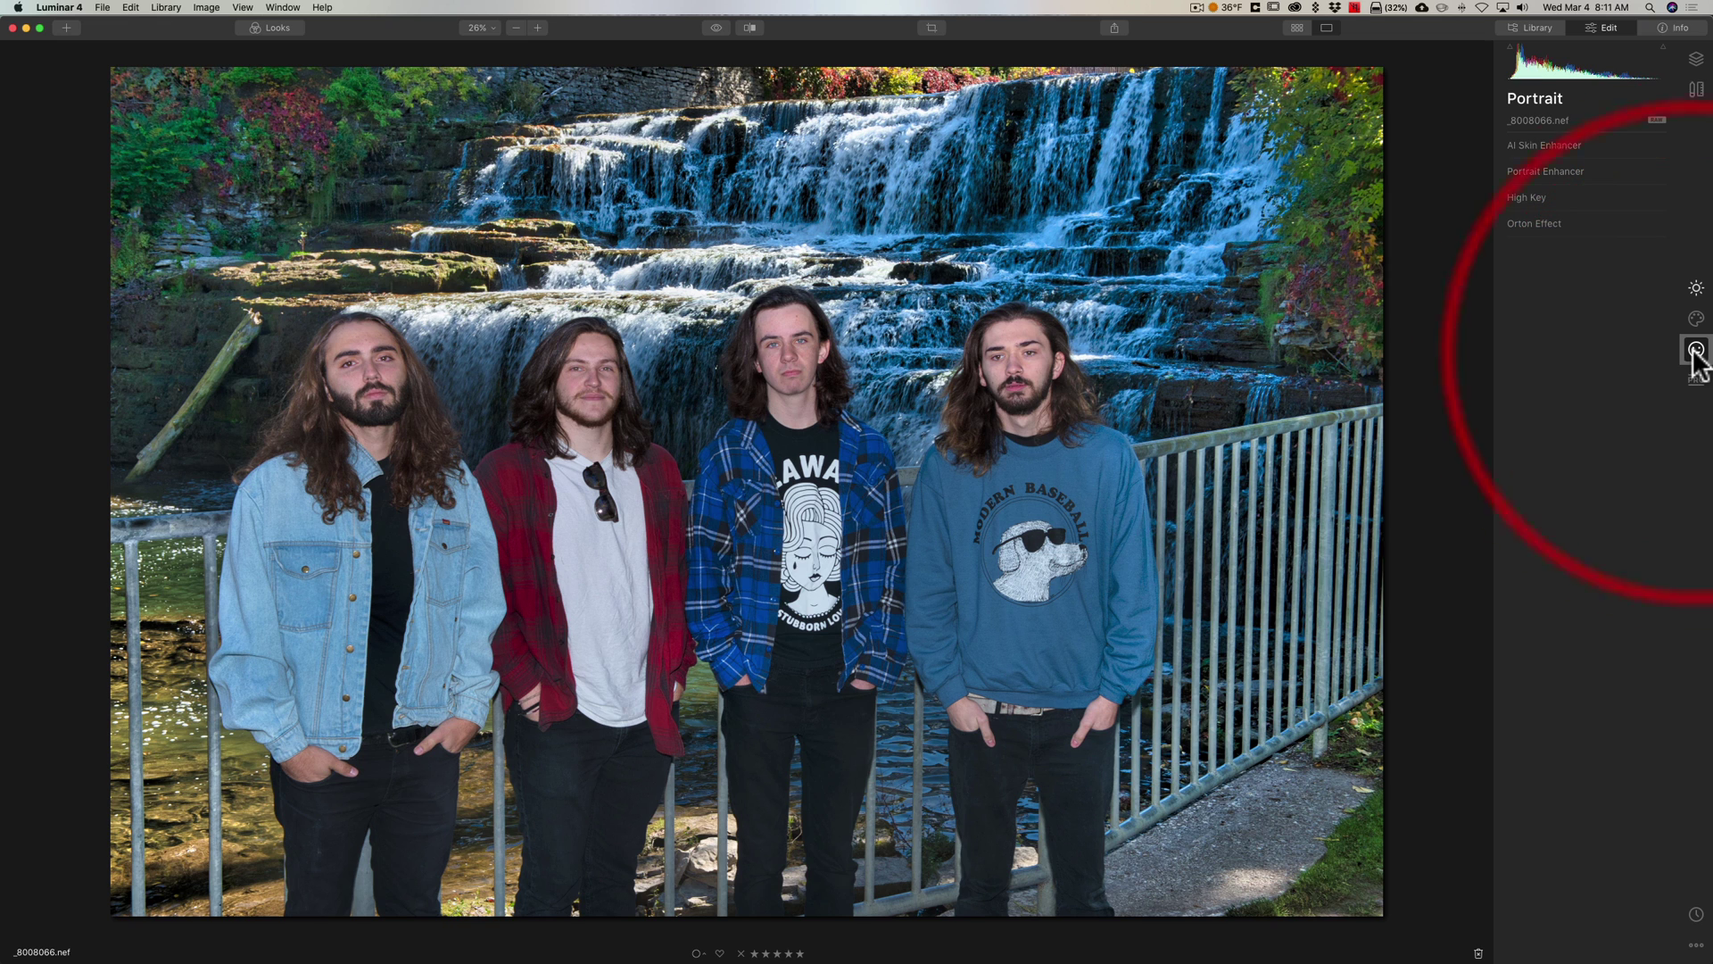
click(1578, 171)
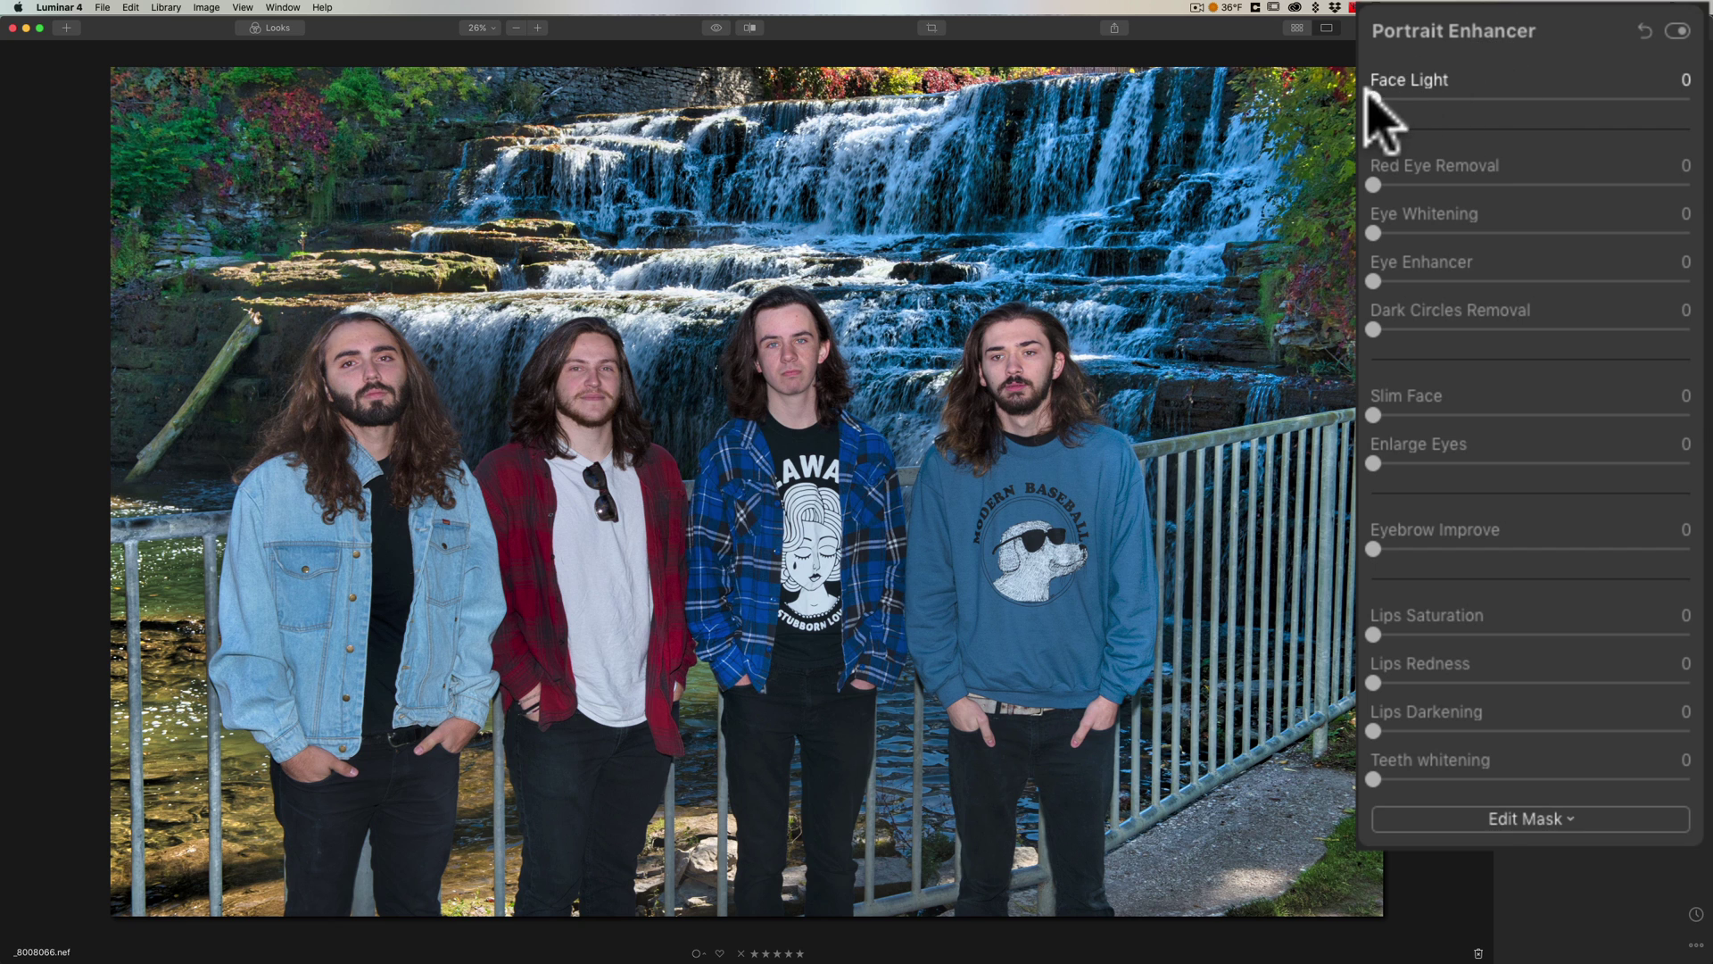
drag(1373, 99, 1513, 100)
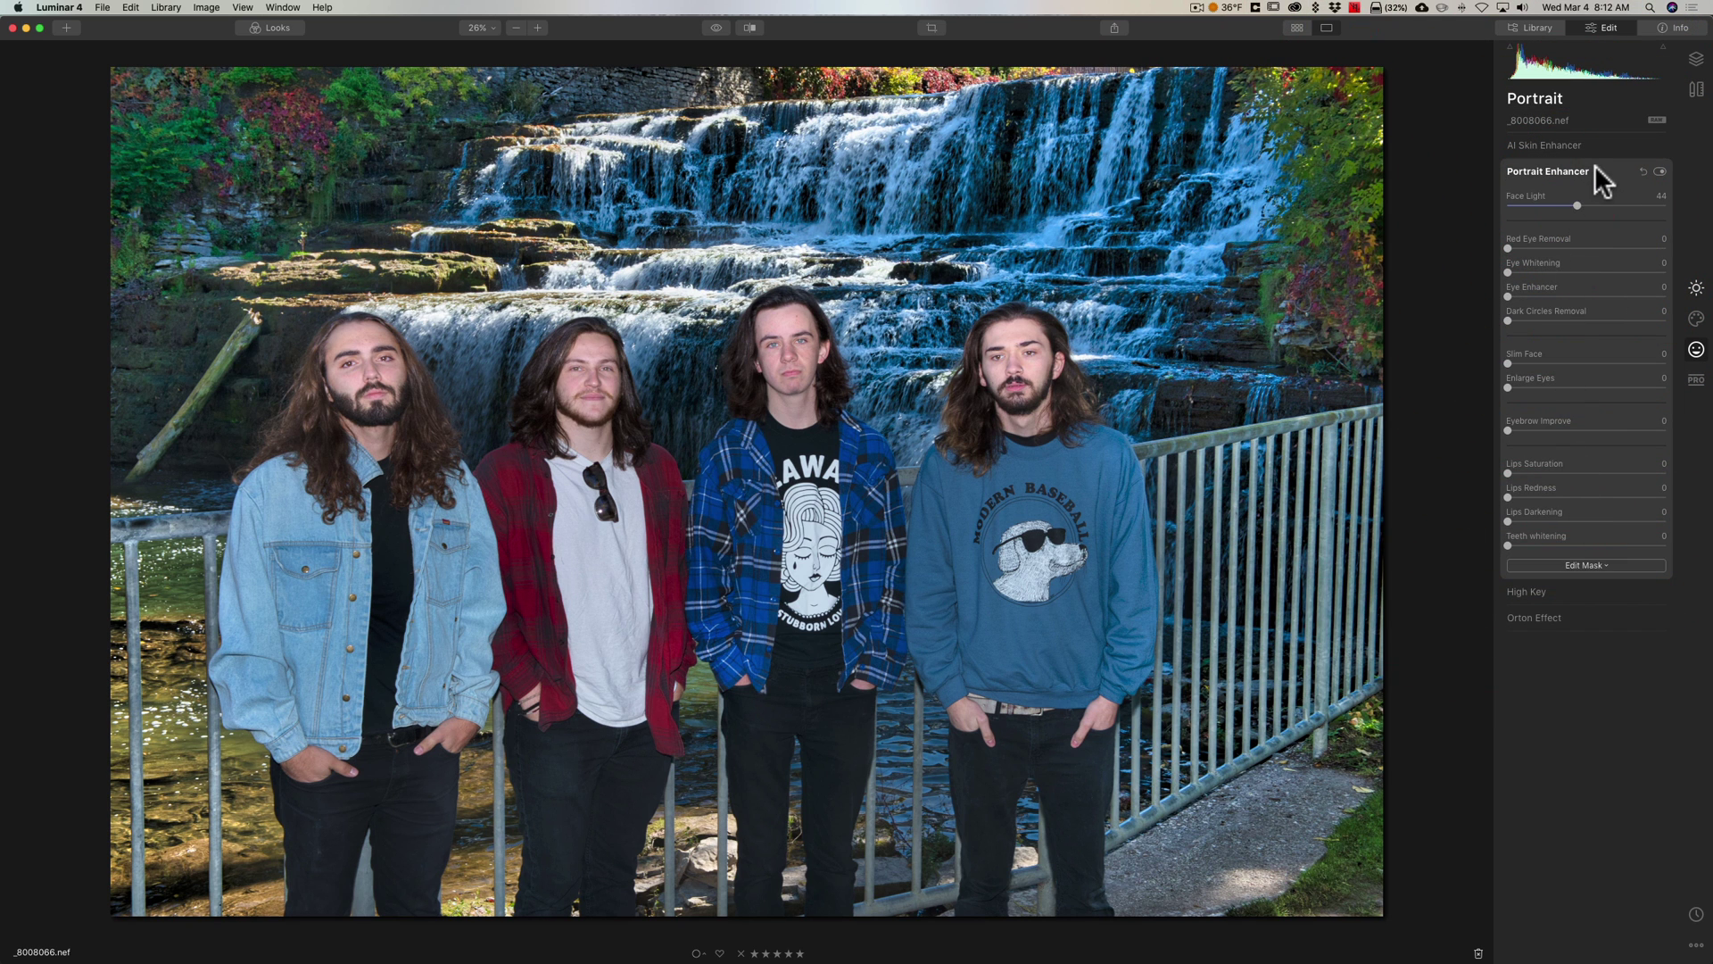
click(1597, 178)
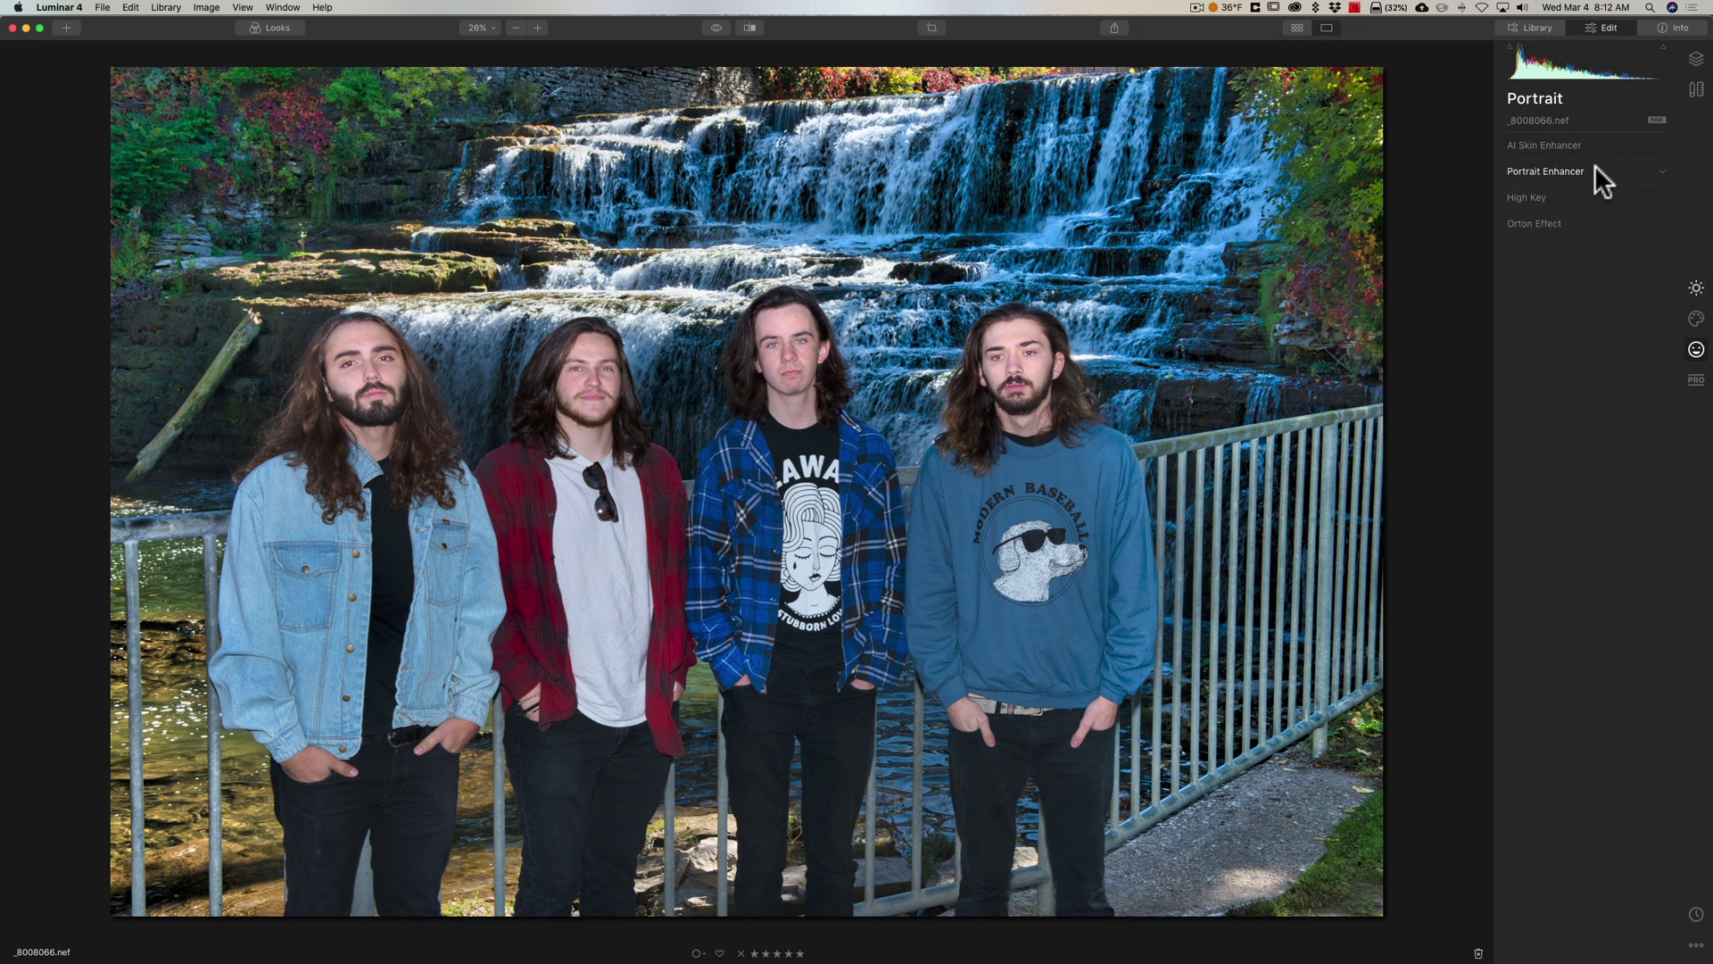
key(backslash)
Step: Open portrait _DSC2668.NEF, set AI Skin Enhancer Amount to 70 and enable AI Skin Defects Removal
key(g)
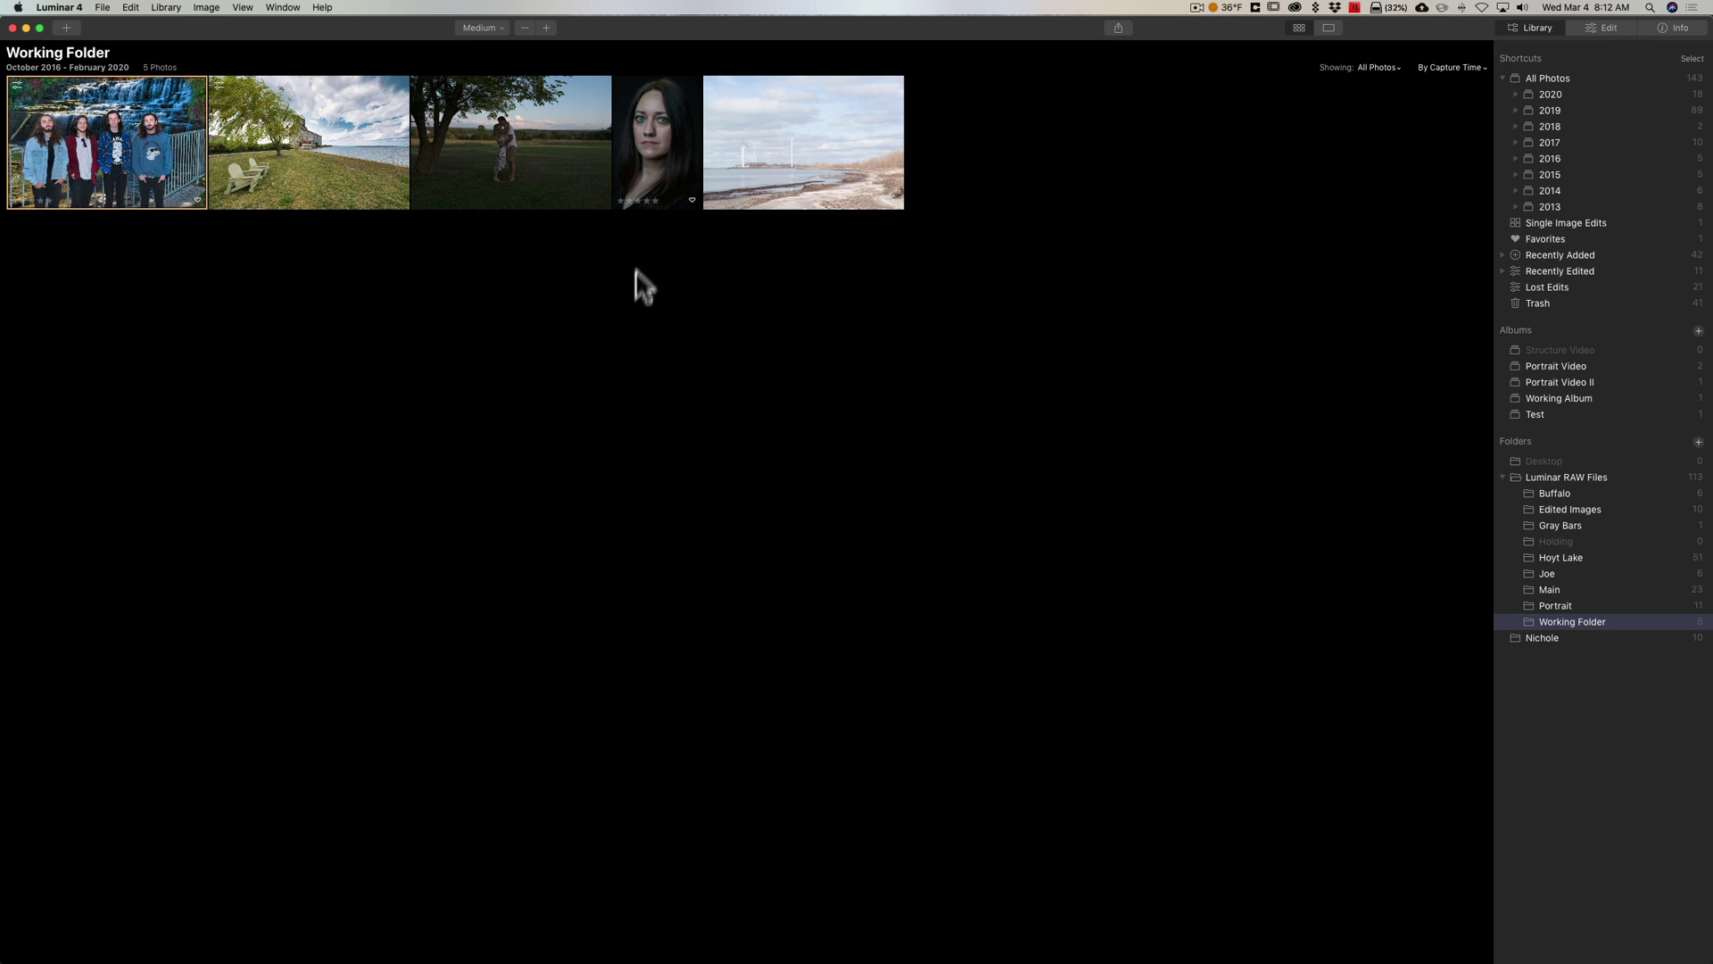
double_click(662, 134)
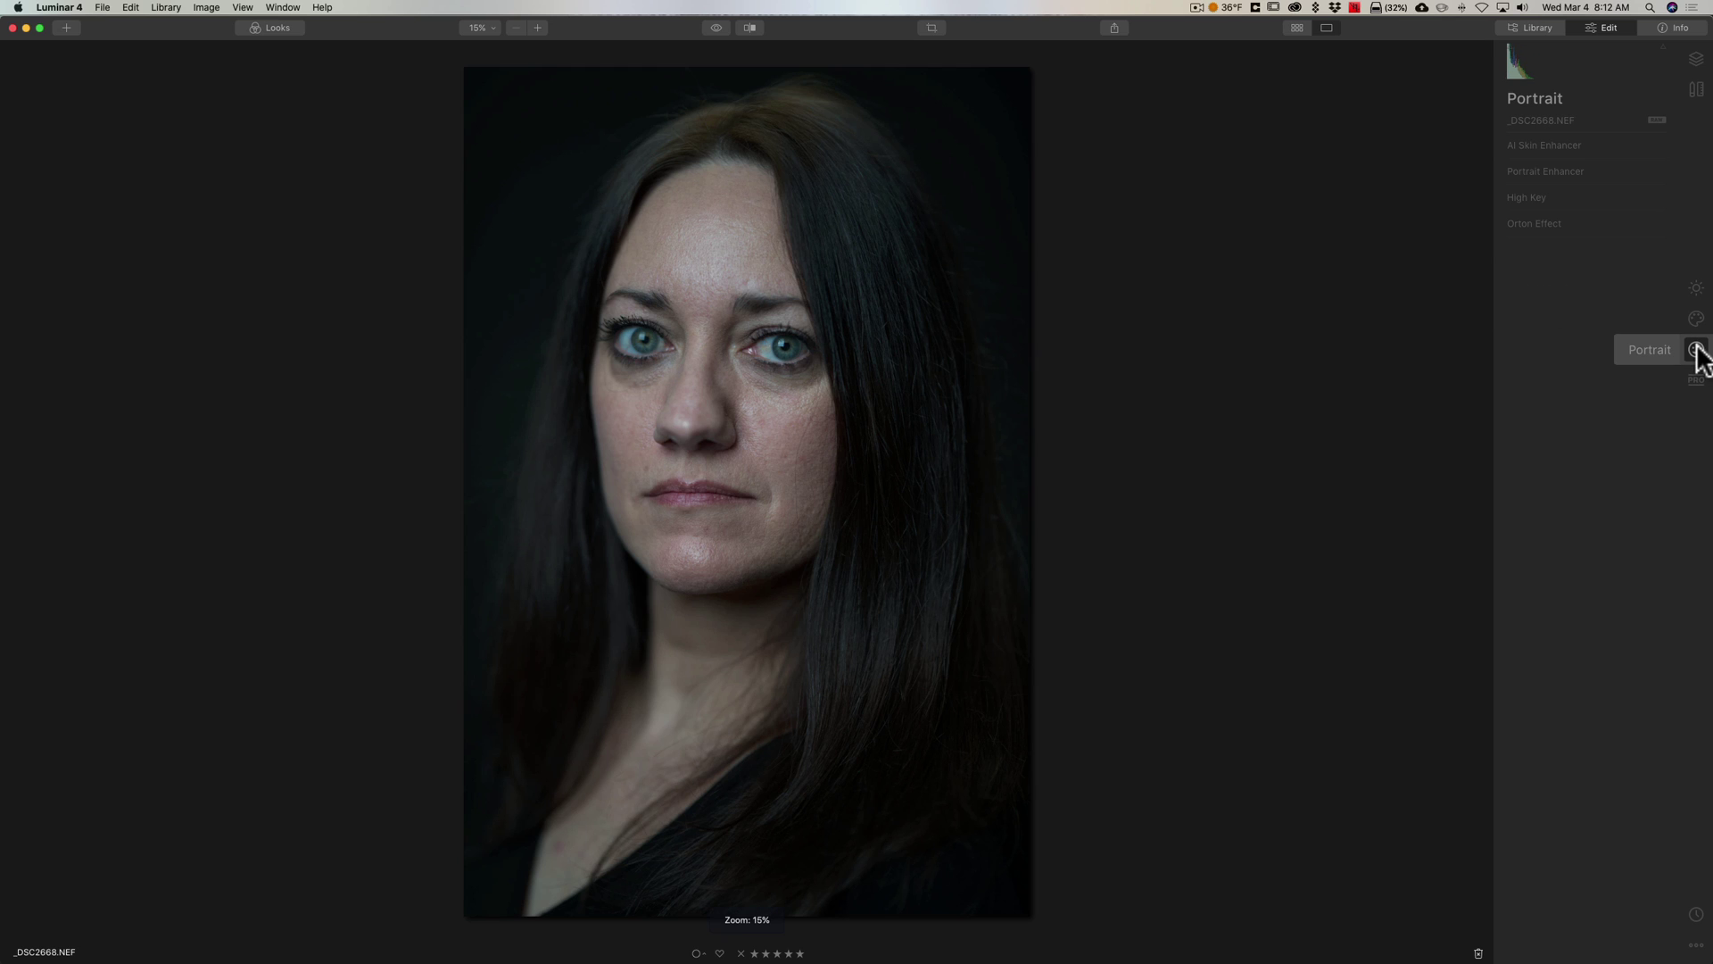
click(1696, 349)
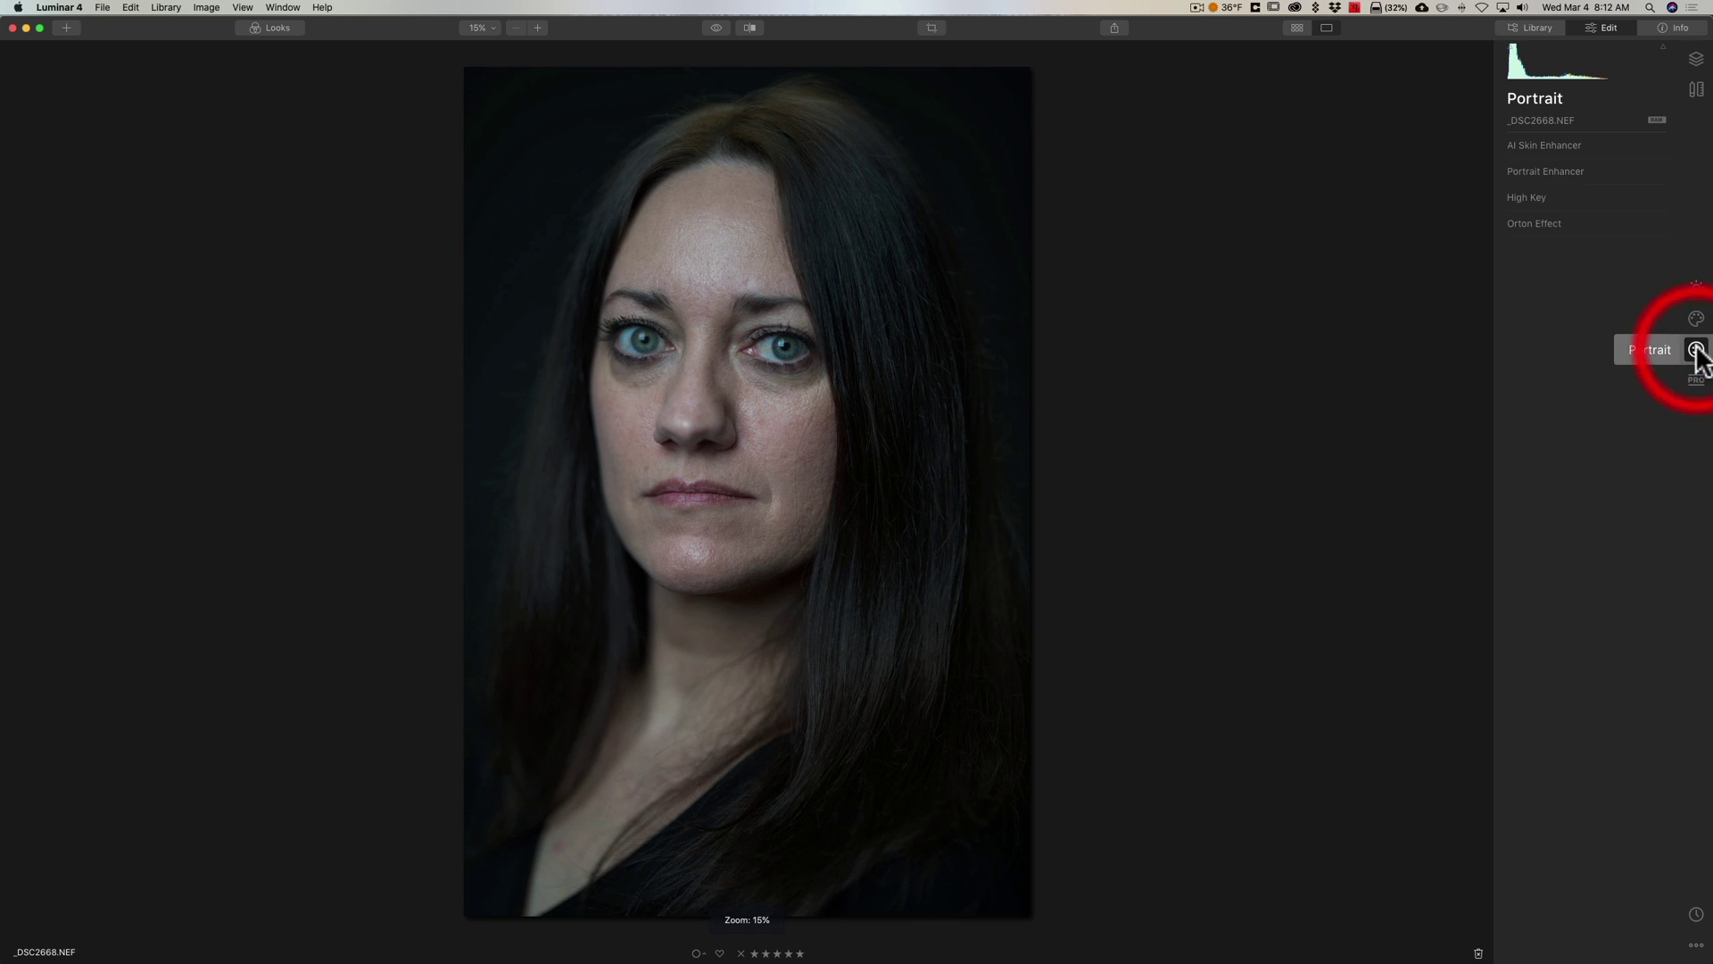
click(1572, 142)
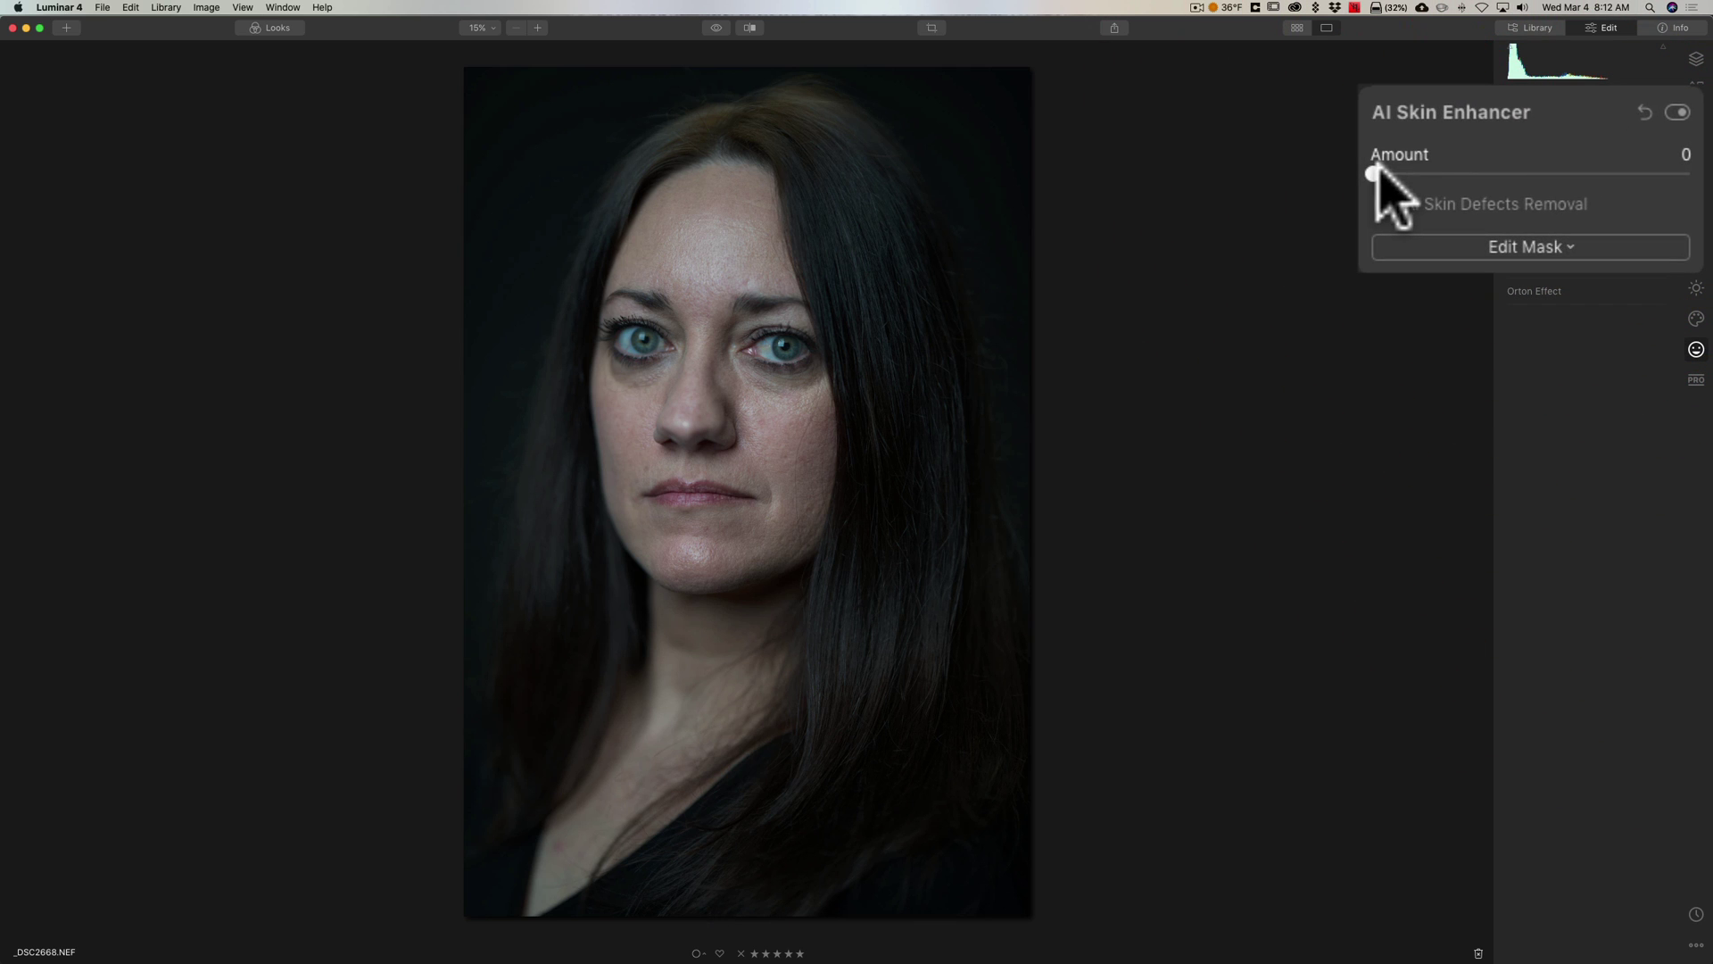
drag(1382, 174, 1608, 171)
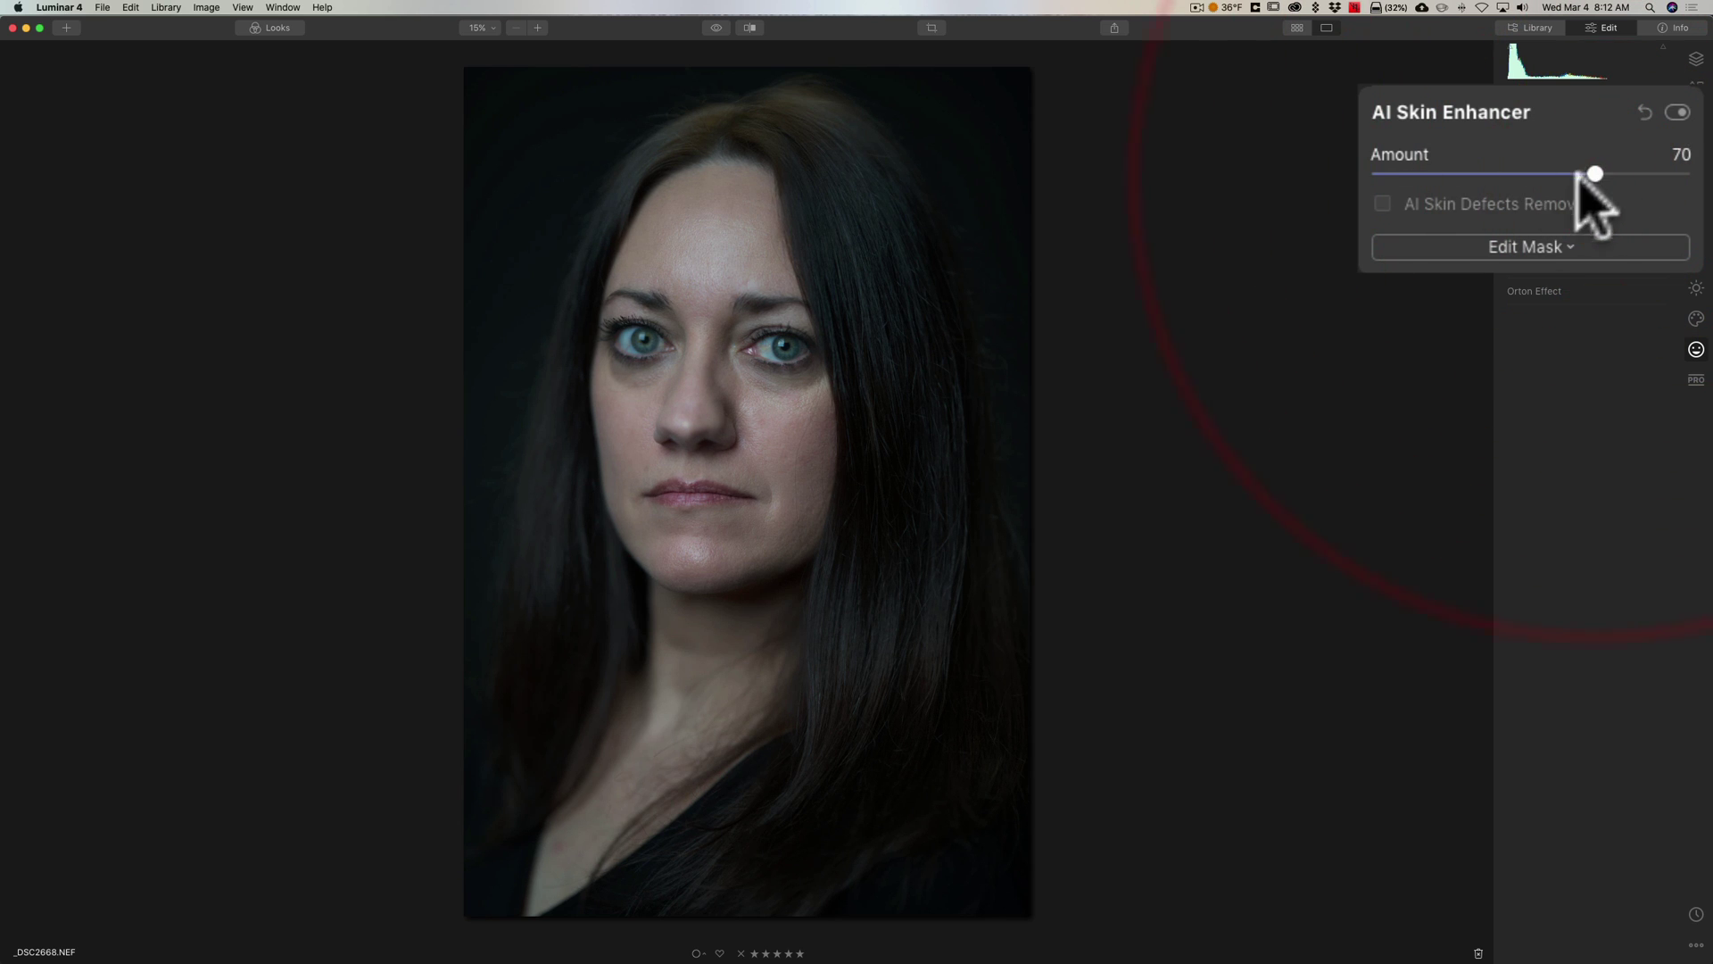
click(1384, 205)
click(1568, 135)
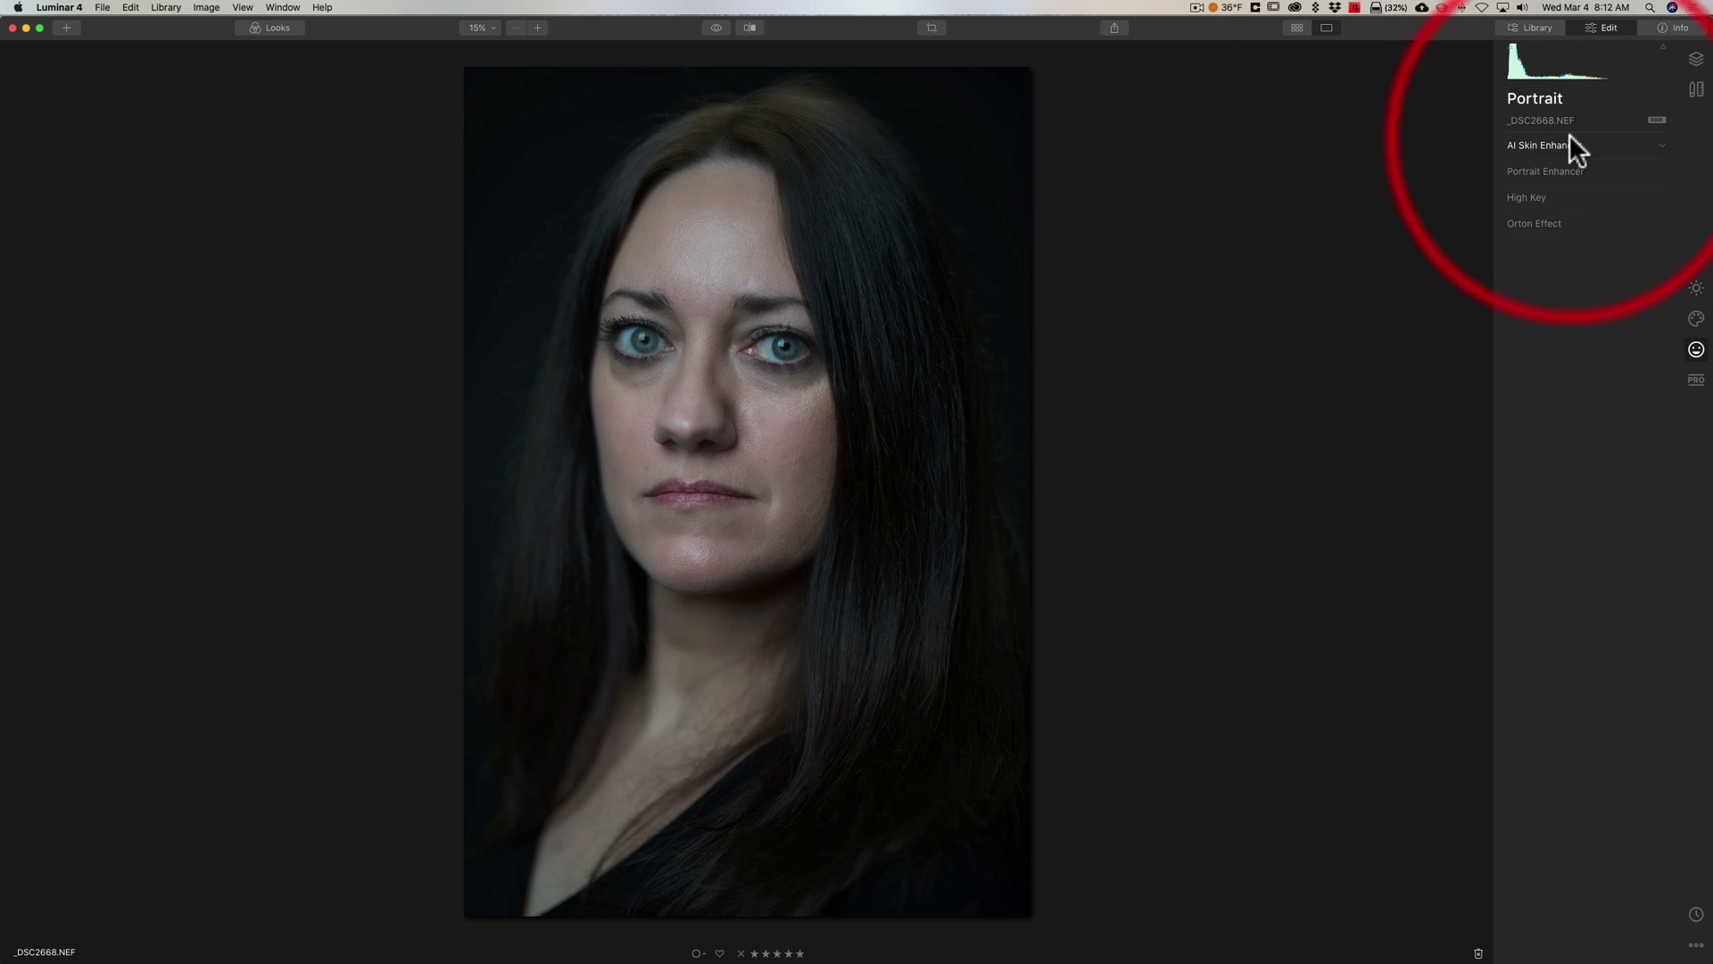
Step: Set Face Light 41, Eye Whitening 27, Eye Enhancer 40, Eyebrow Improve 24, and lips around 13–14
click(1580, 169)
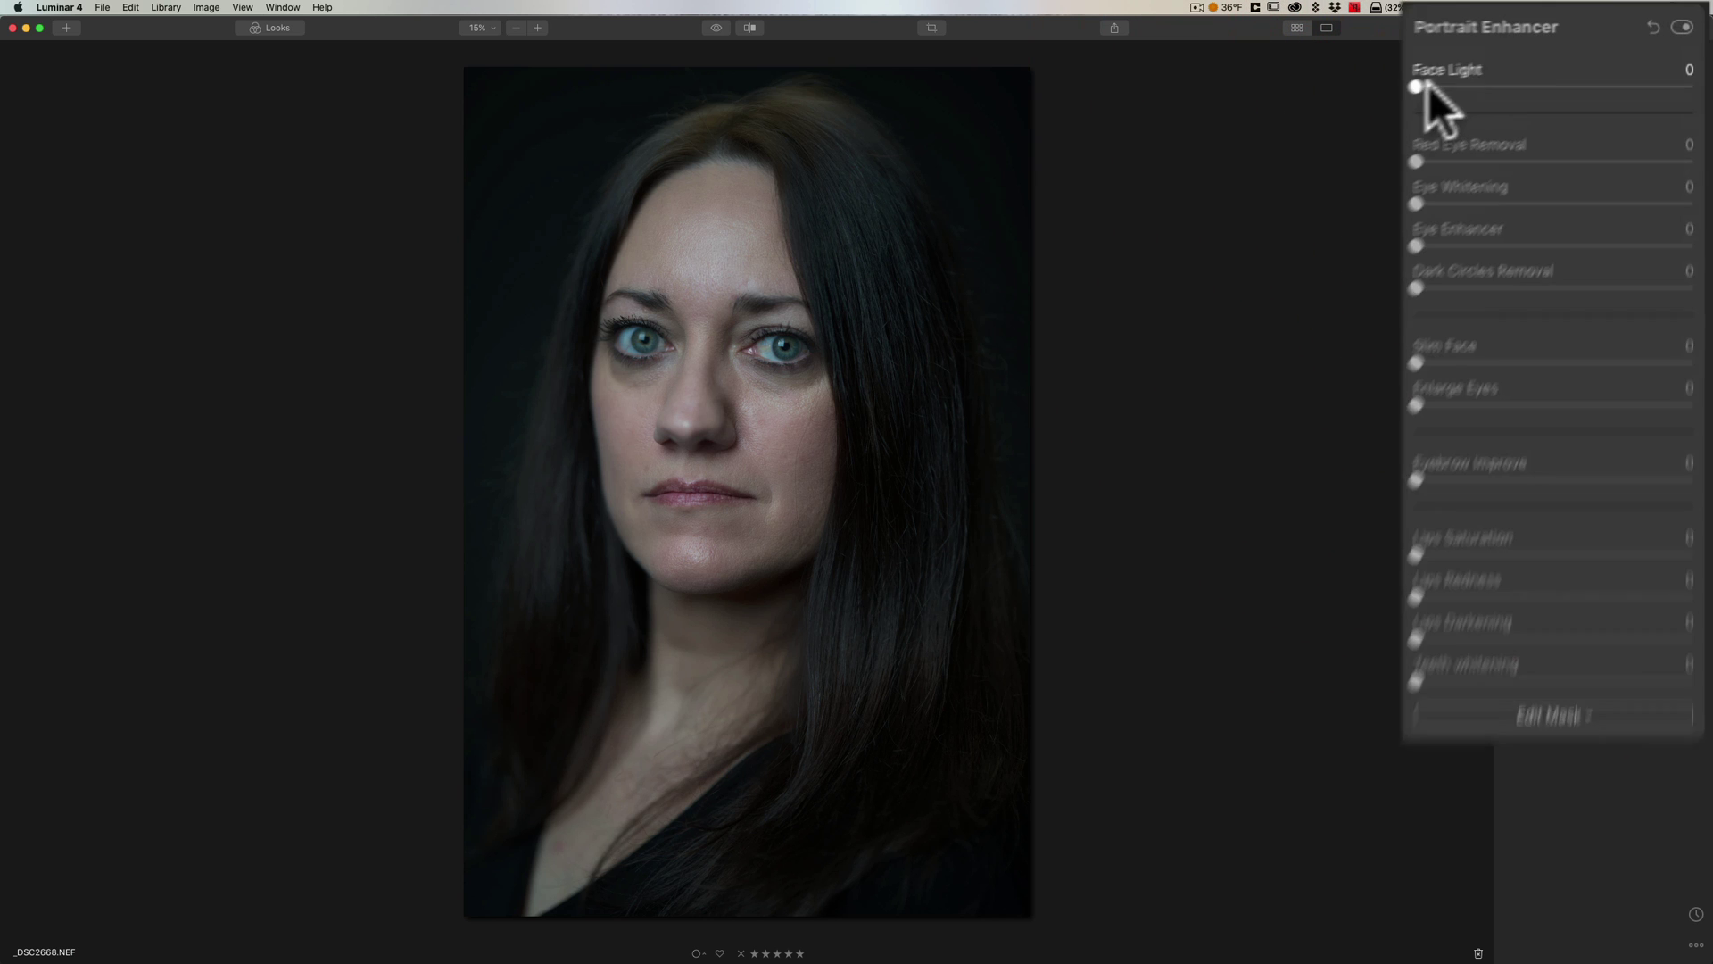
drag(1374, 99, 1506, 99)
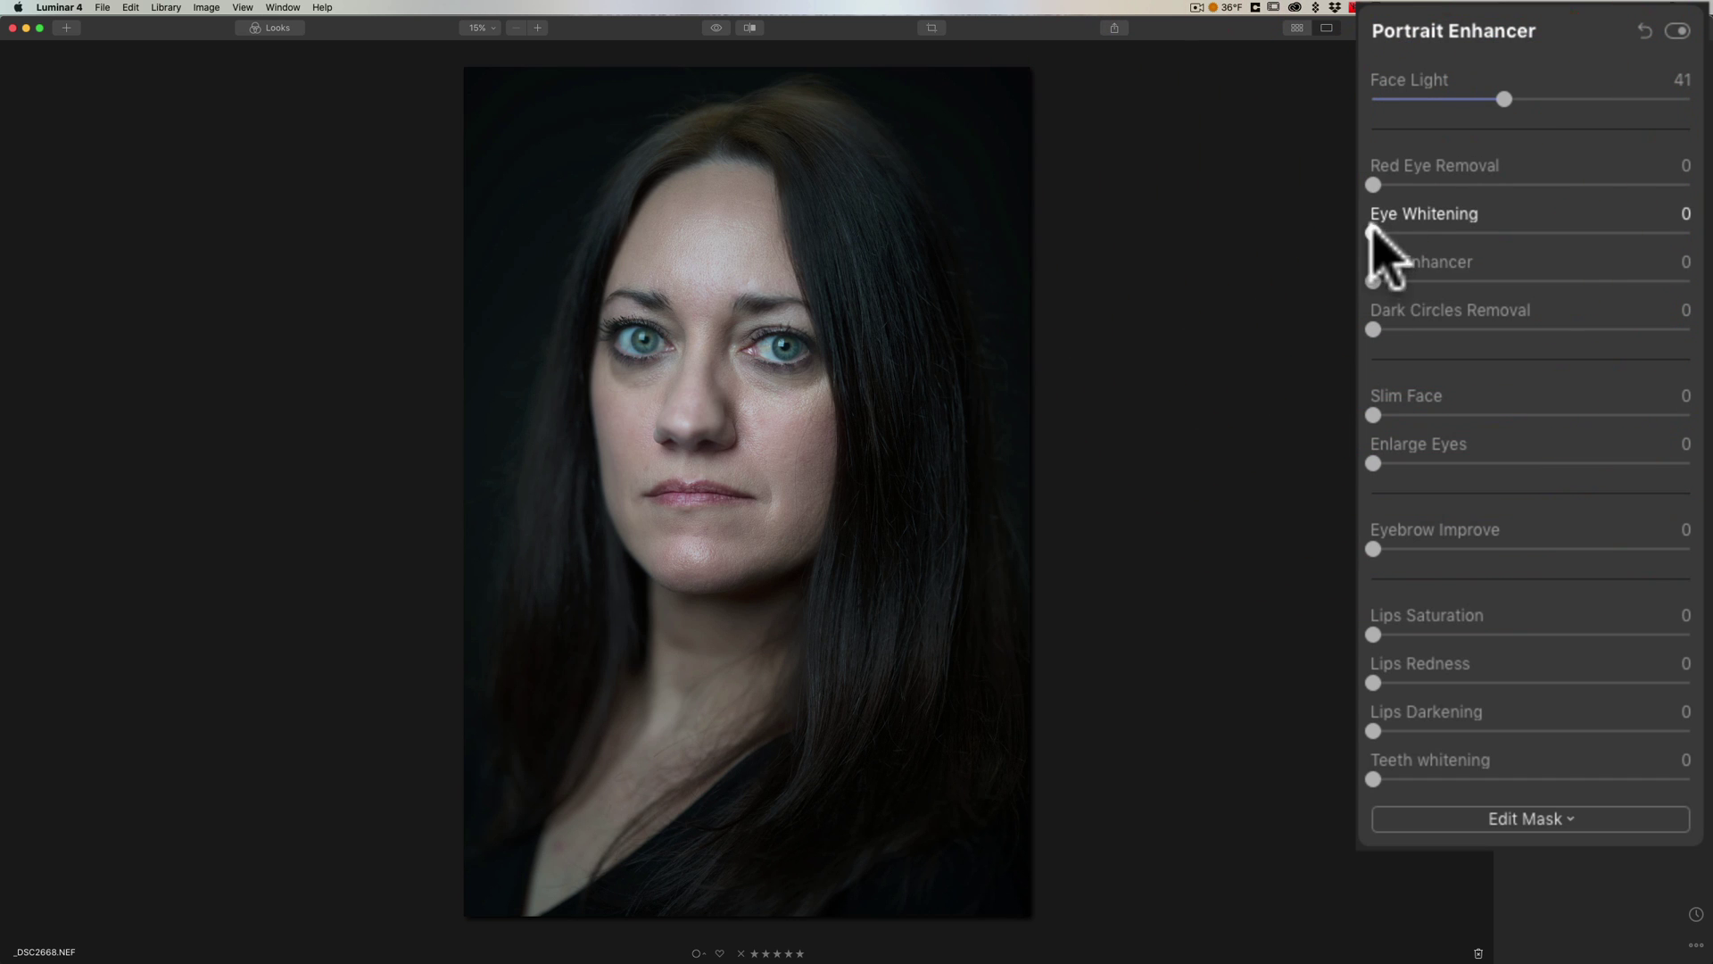
drag(1372, 230, 1462, 231)
drag(1373, 281, 1502, 282)
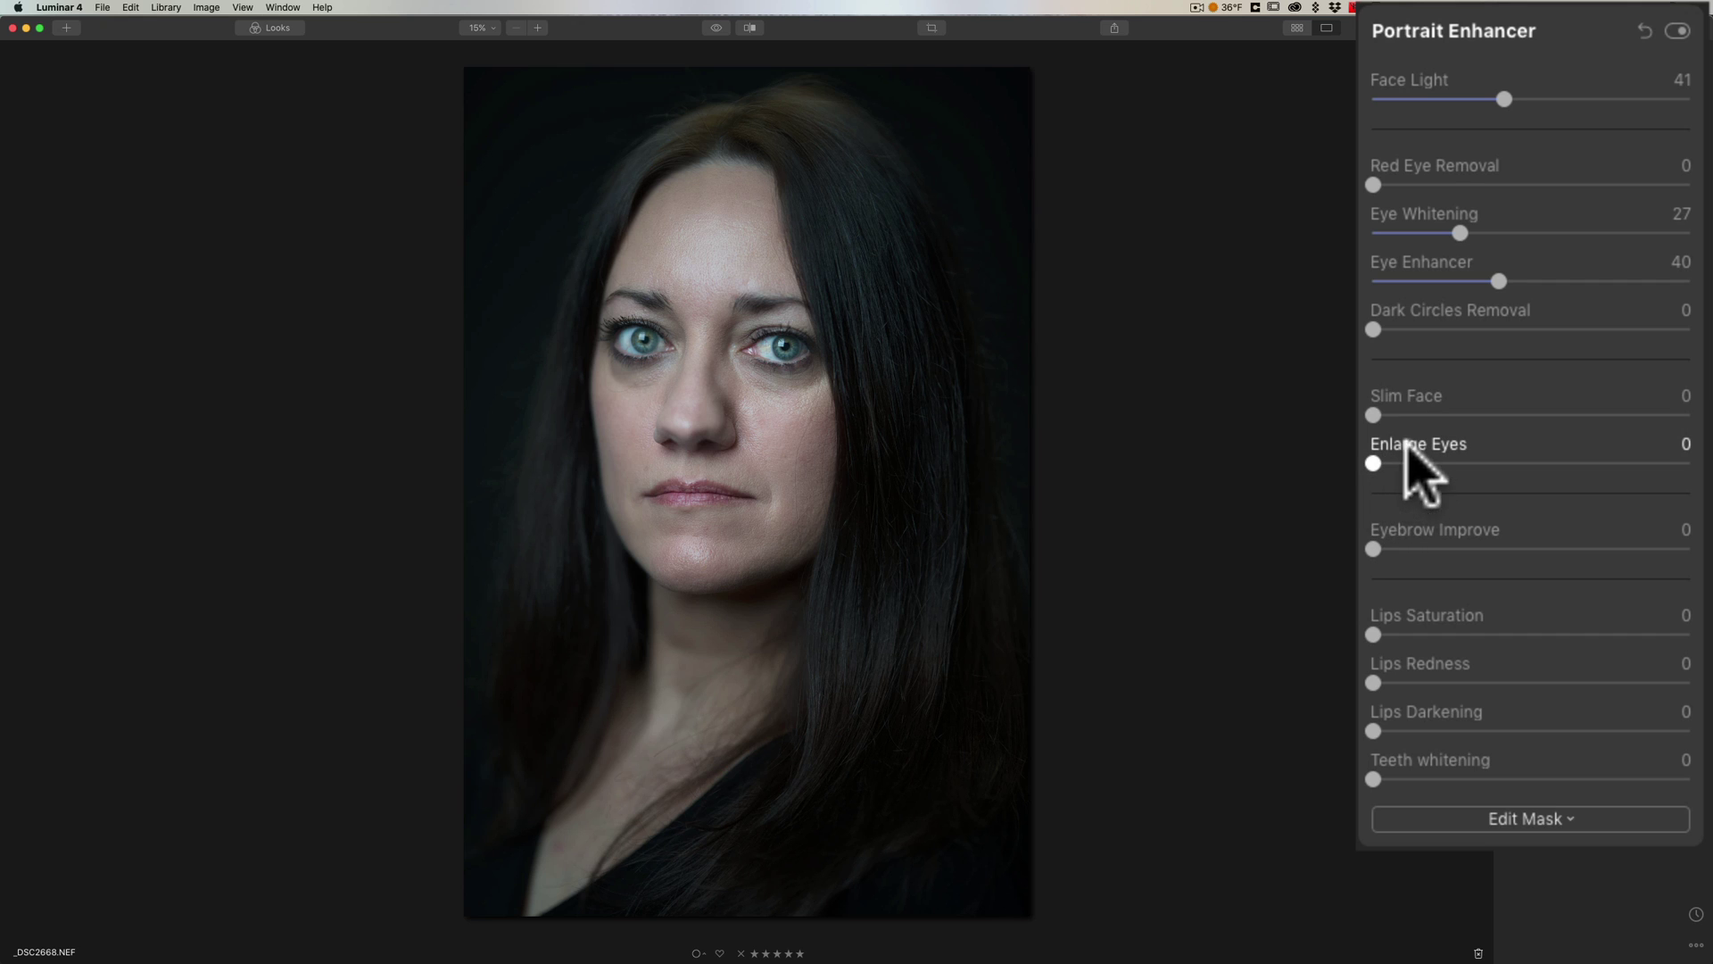
mouse_move(1372, 546)
mouse_down()
mouse_move(1704, 546)
mouse_move(1449, 548)
mouse_up()
mouse_move(1370, 635)
mouse_down()
mouse_move(1415, 633)
mouse_move(1392, 731)
mouse_move(1419, 730)
mouse_up()
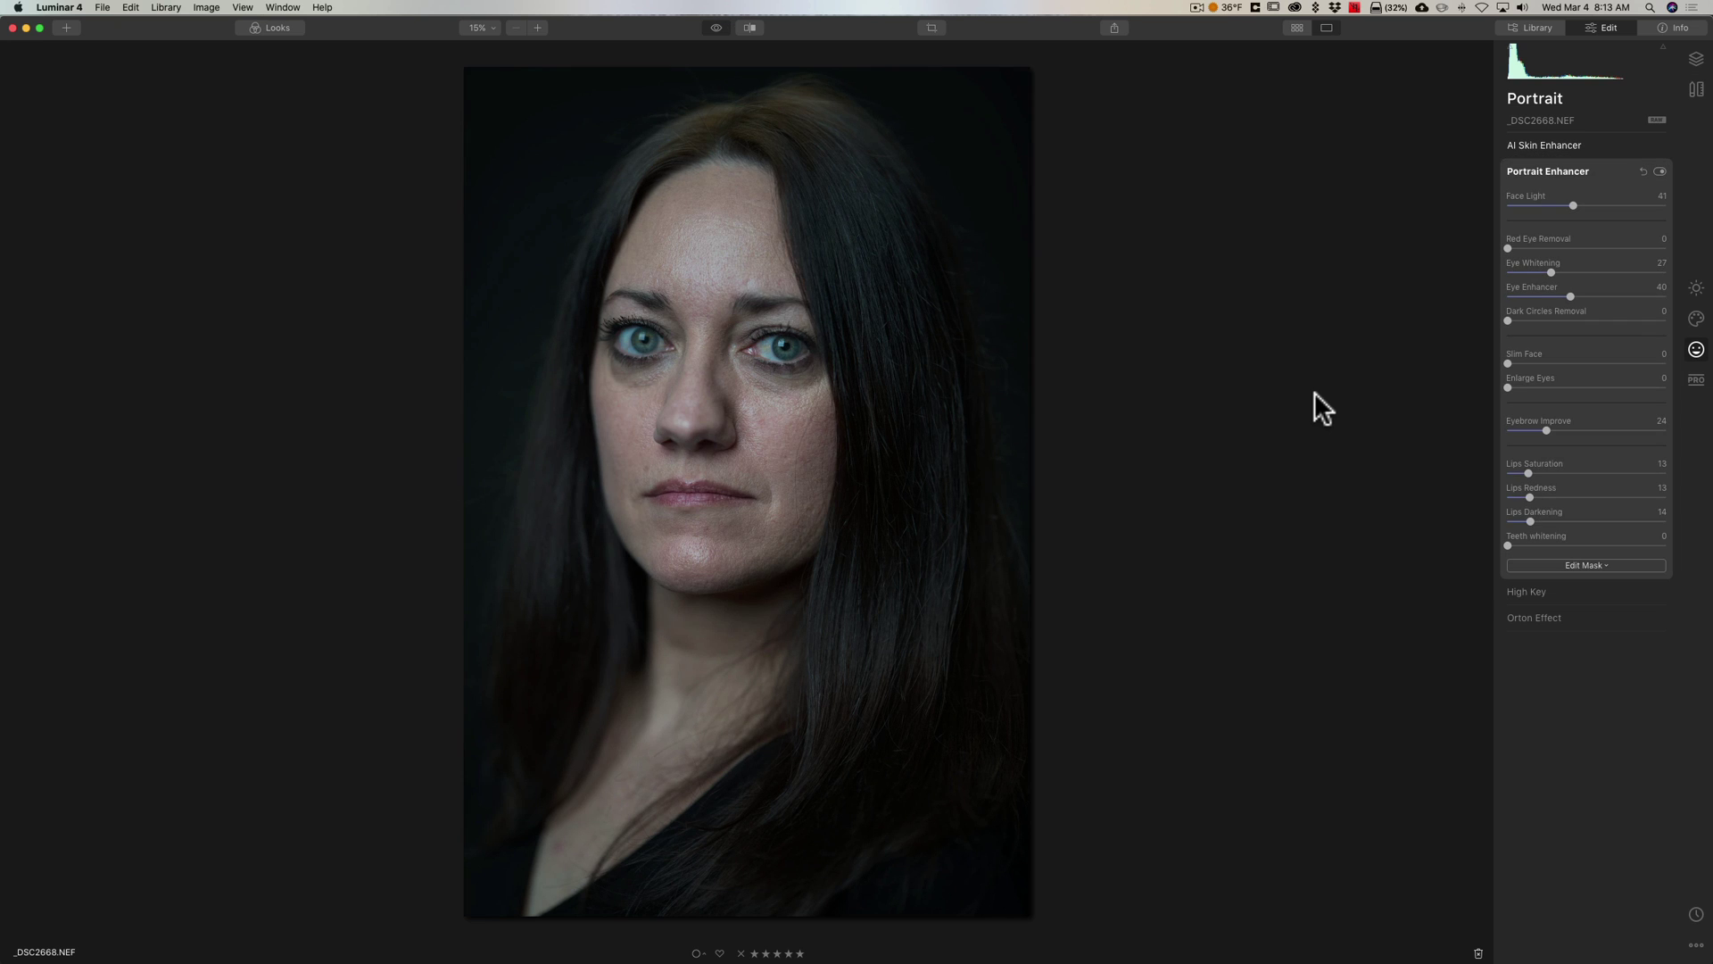
key(backslash)
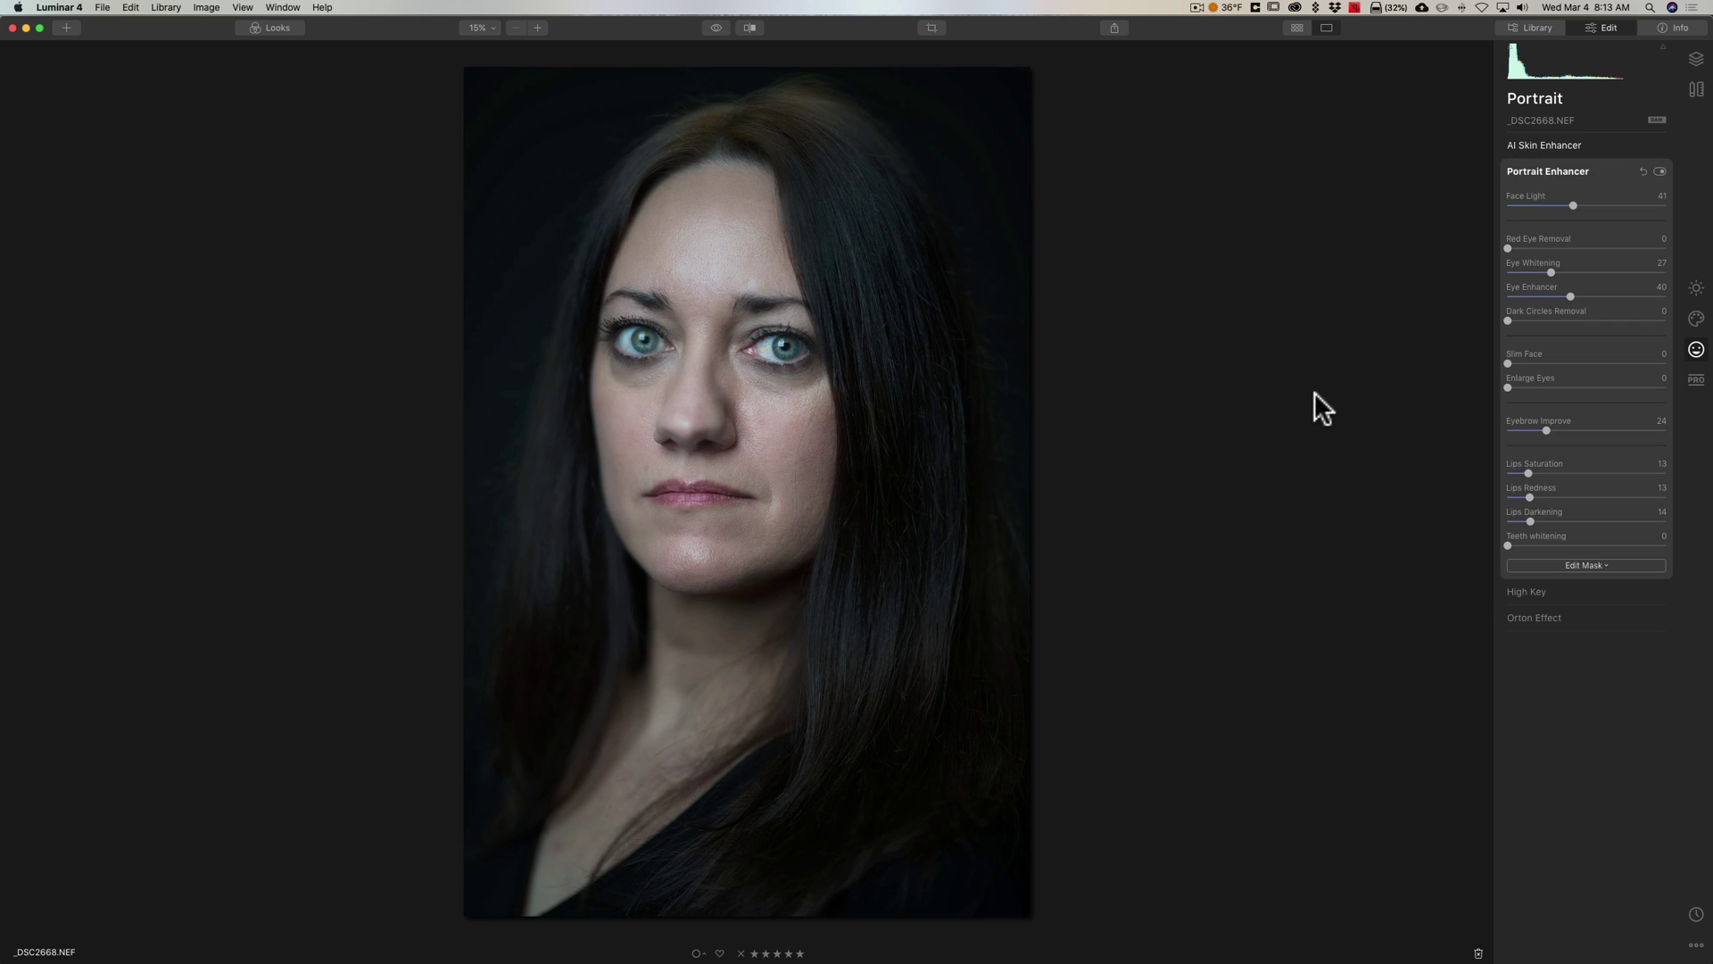
Step: Apply Orton Effect at Amount 25 to the portrait, then go back to the Library grid
click(1575, 619)
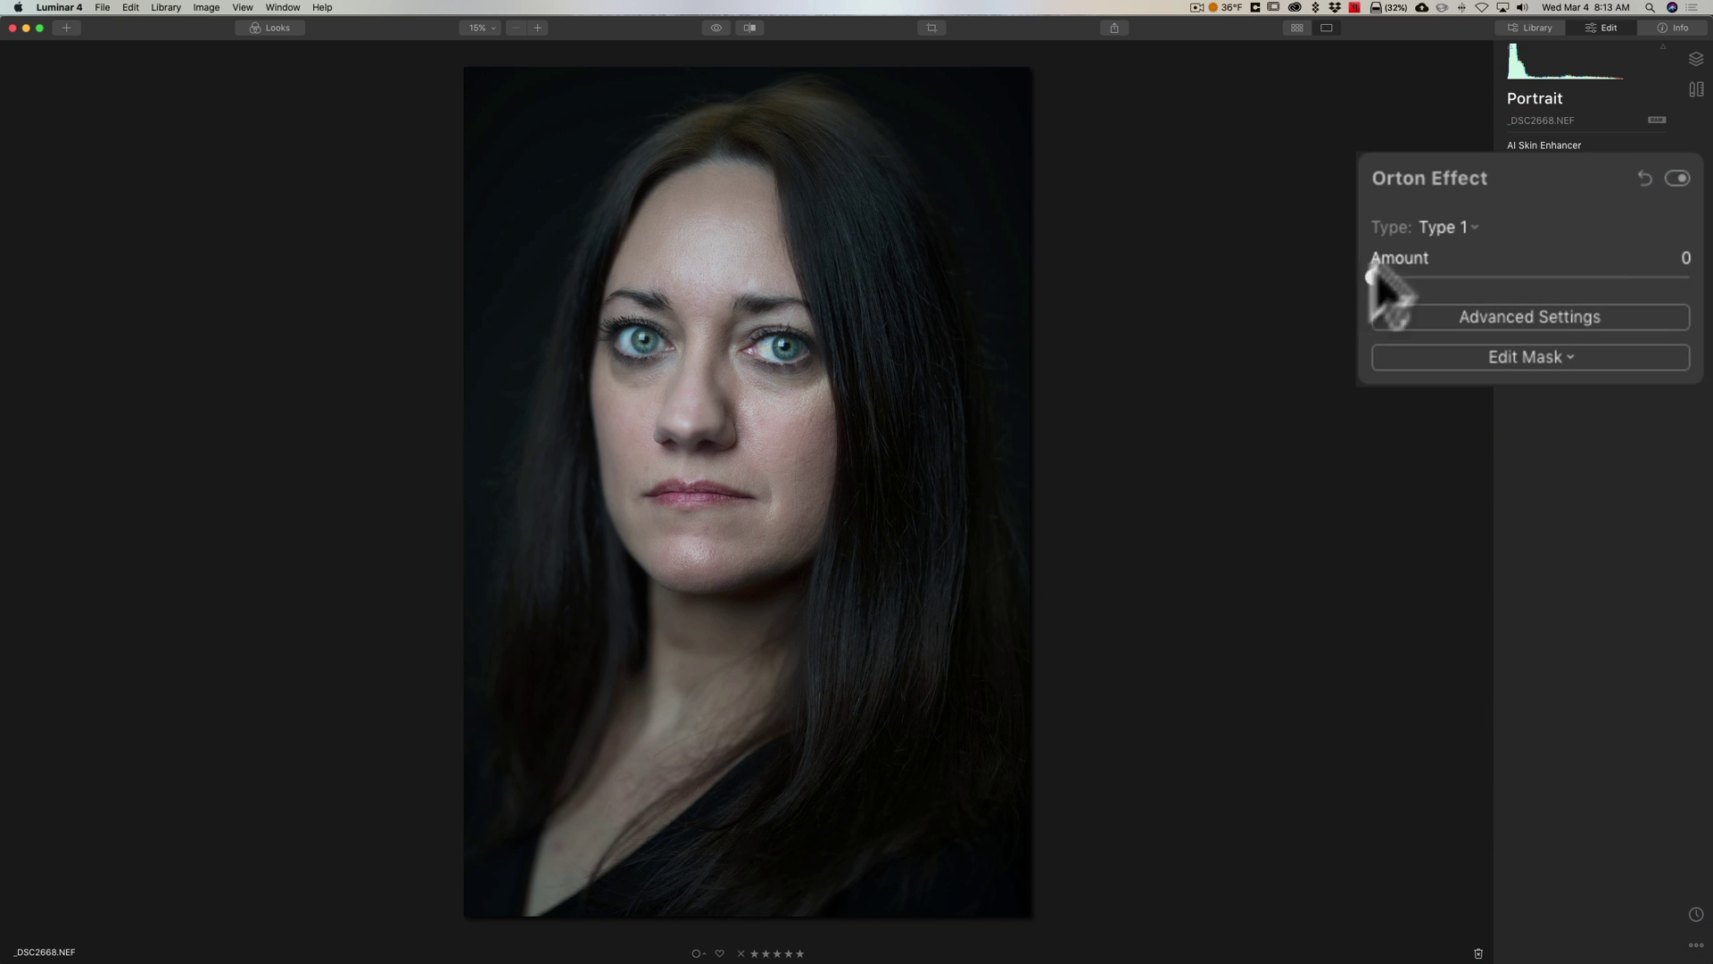
drag(1372, 278, 1450, 278)
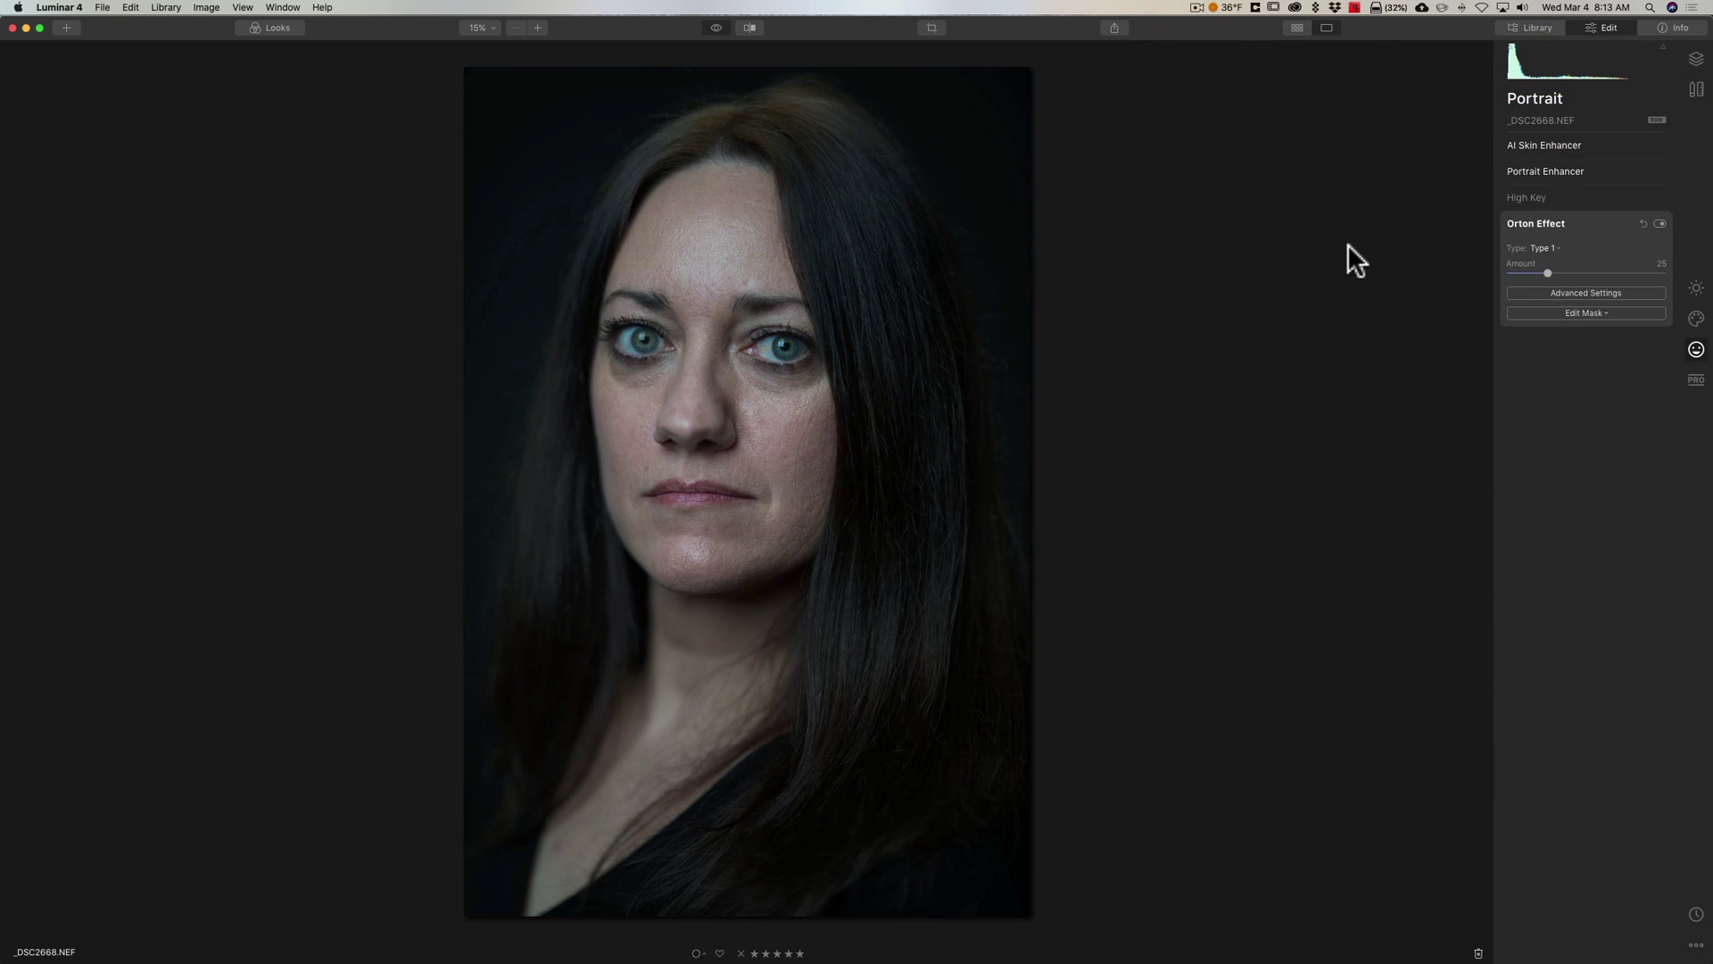
key(backslash)
key(backslash)
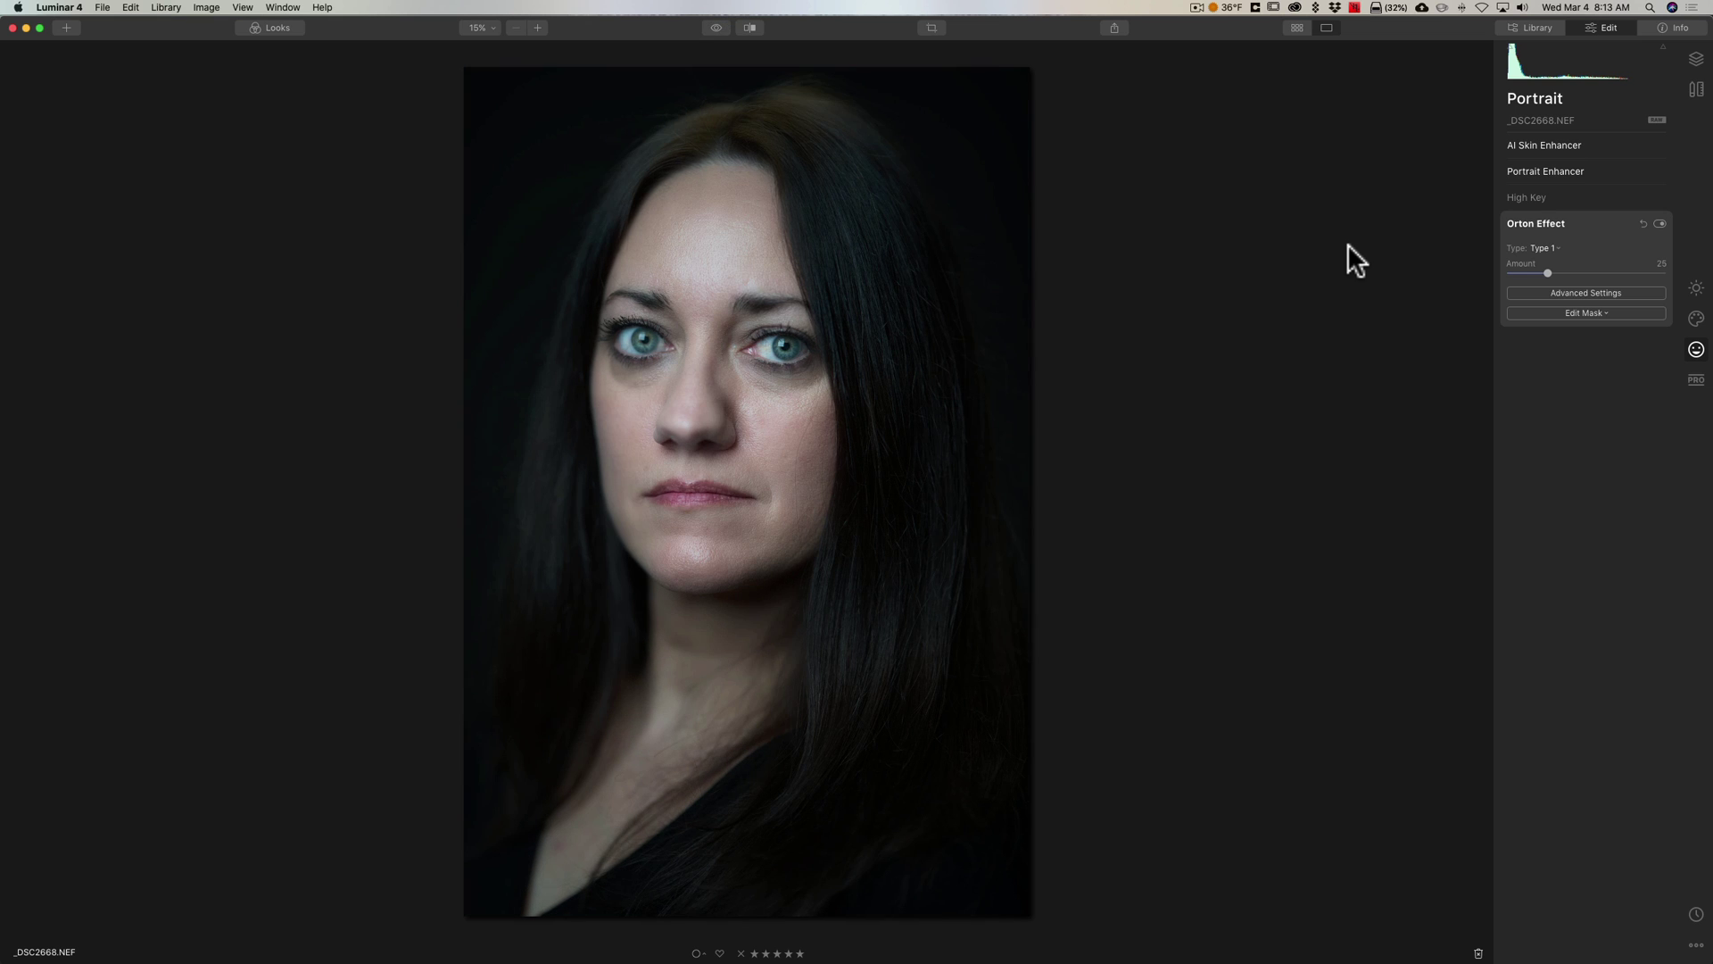
click(1604, 219)
key(g)
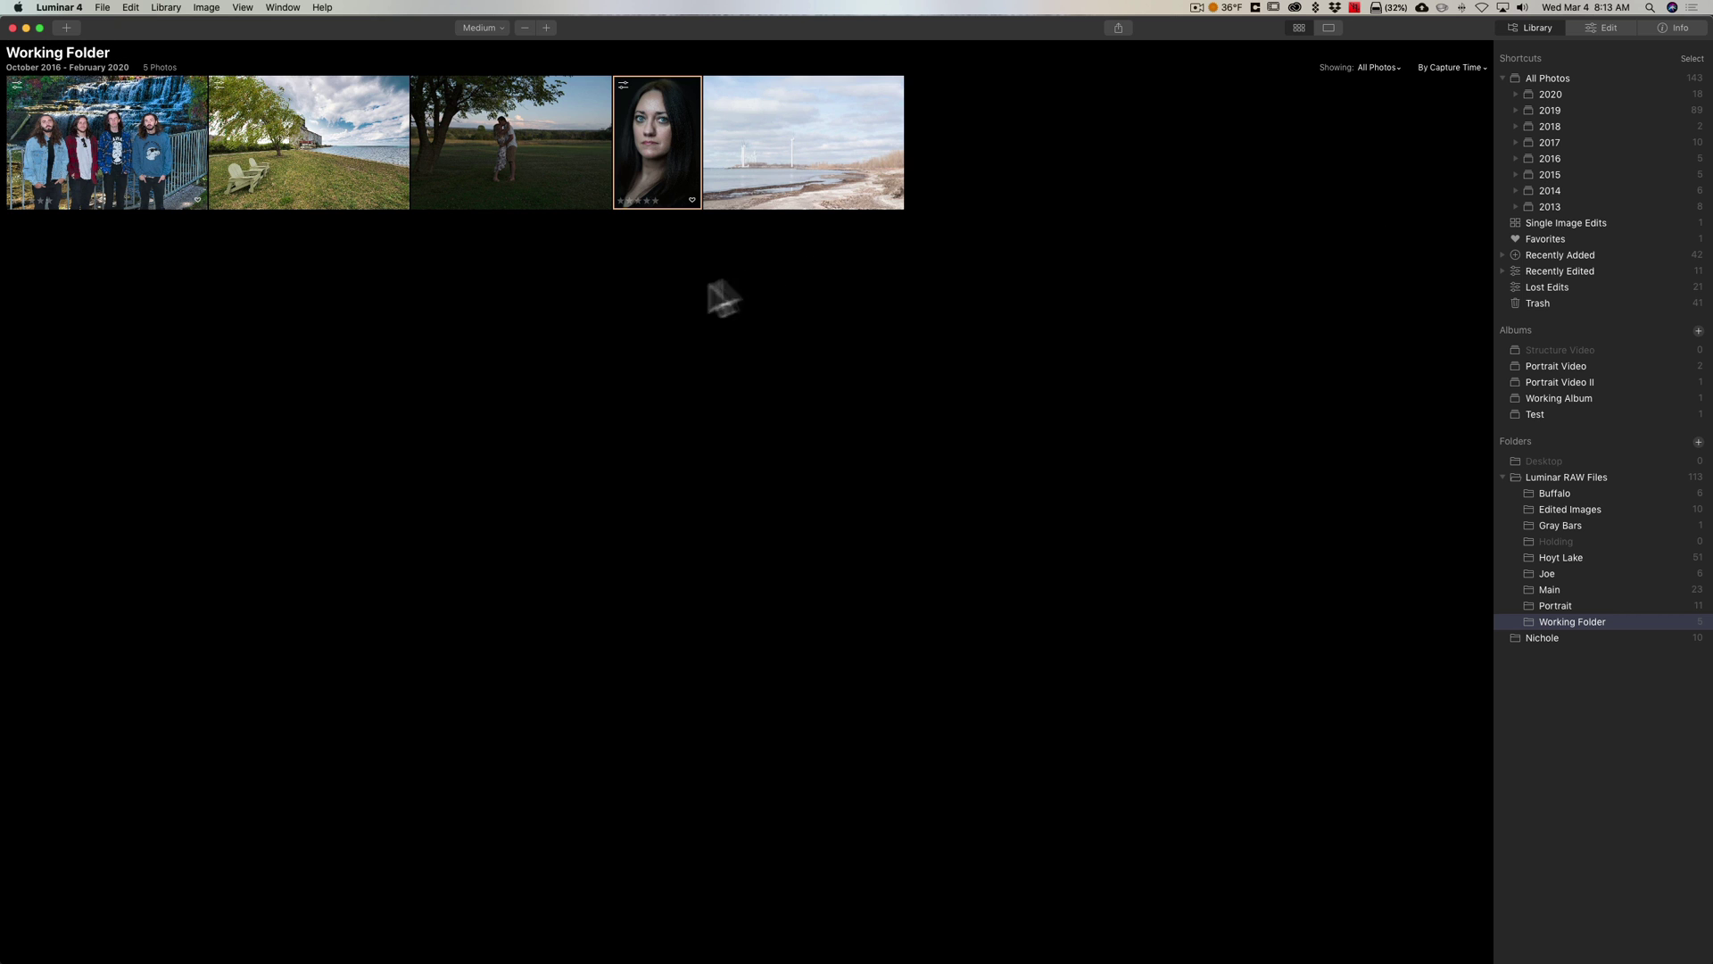
Step: Open the couple photo and set AI Accent to 100 and AI Sky Enhancer to 63
double_click(511, 131)
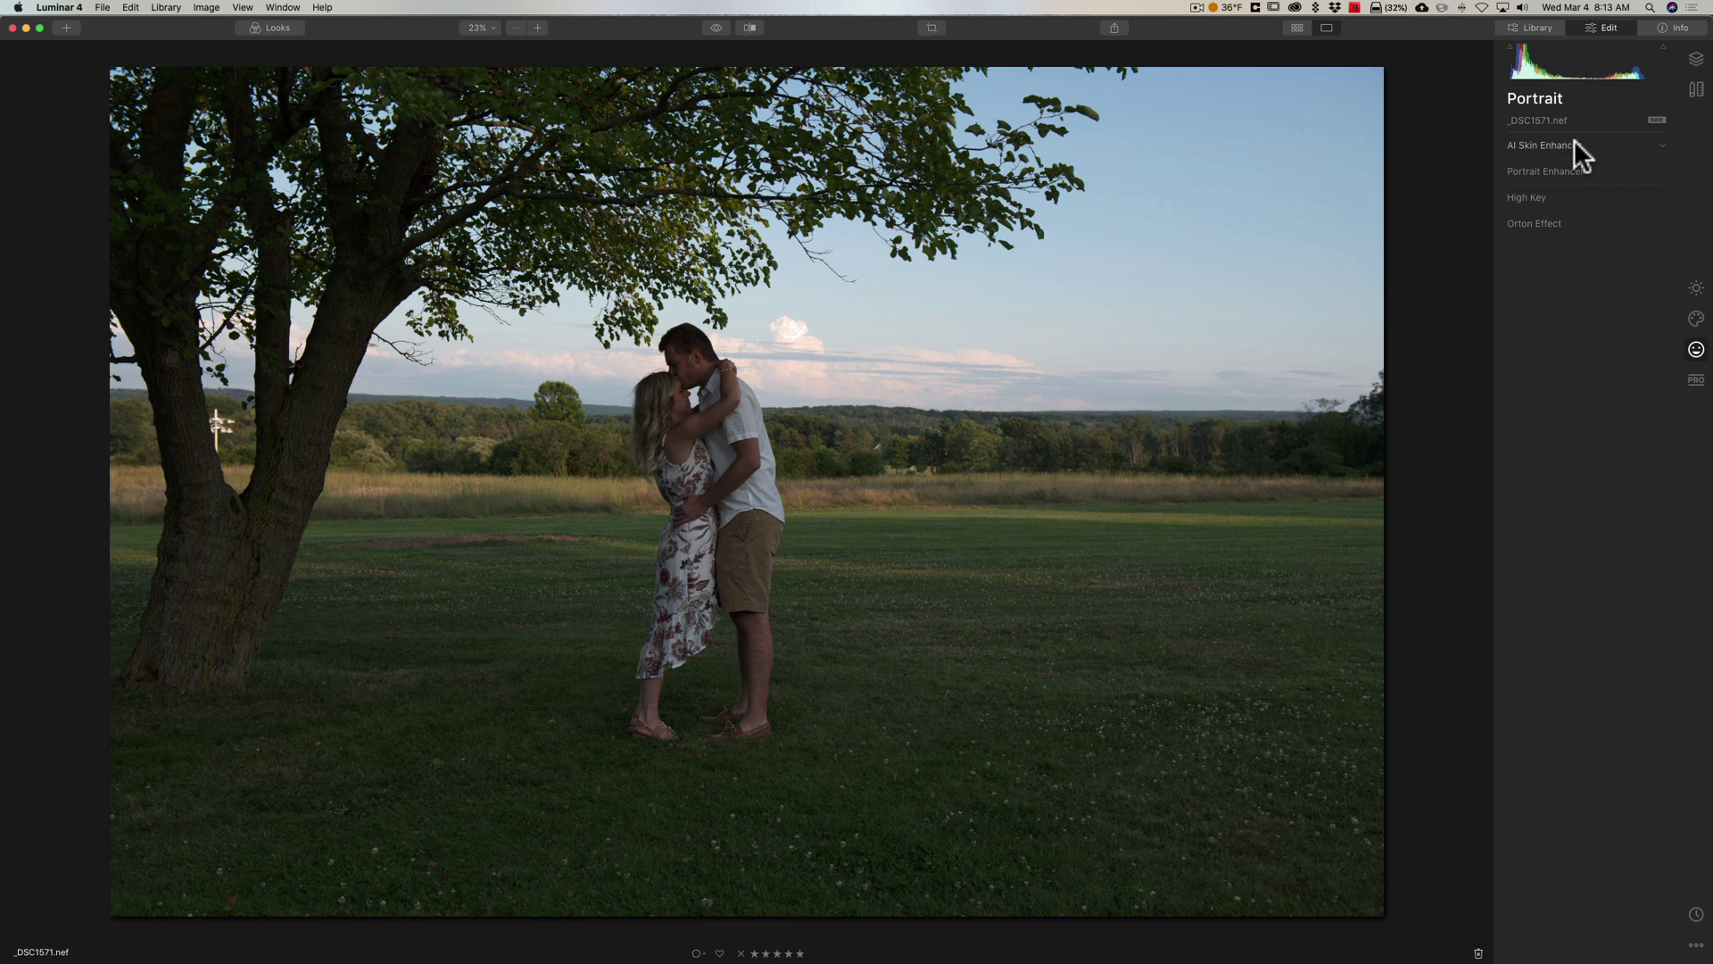
click(1695, 289)
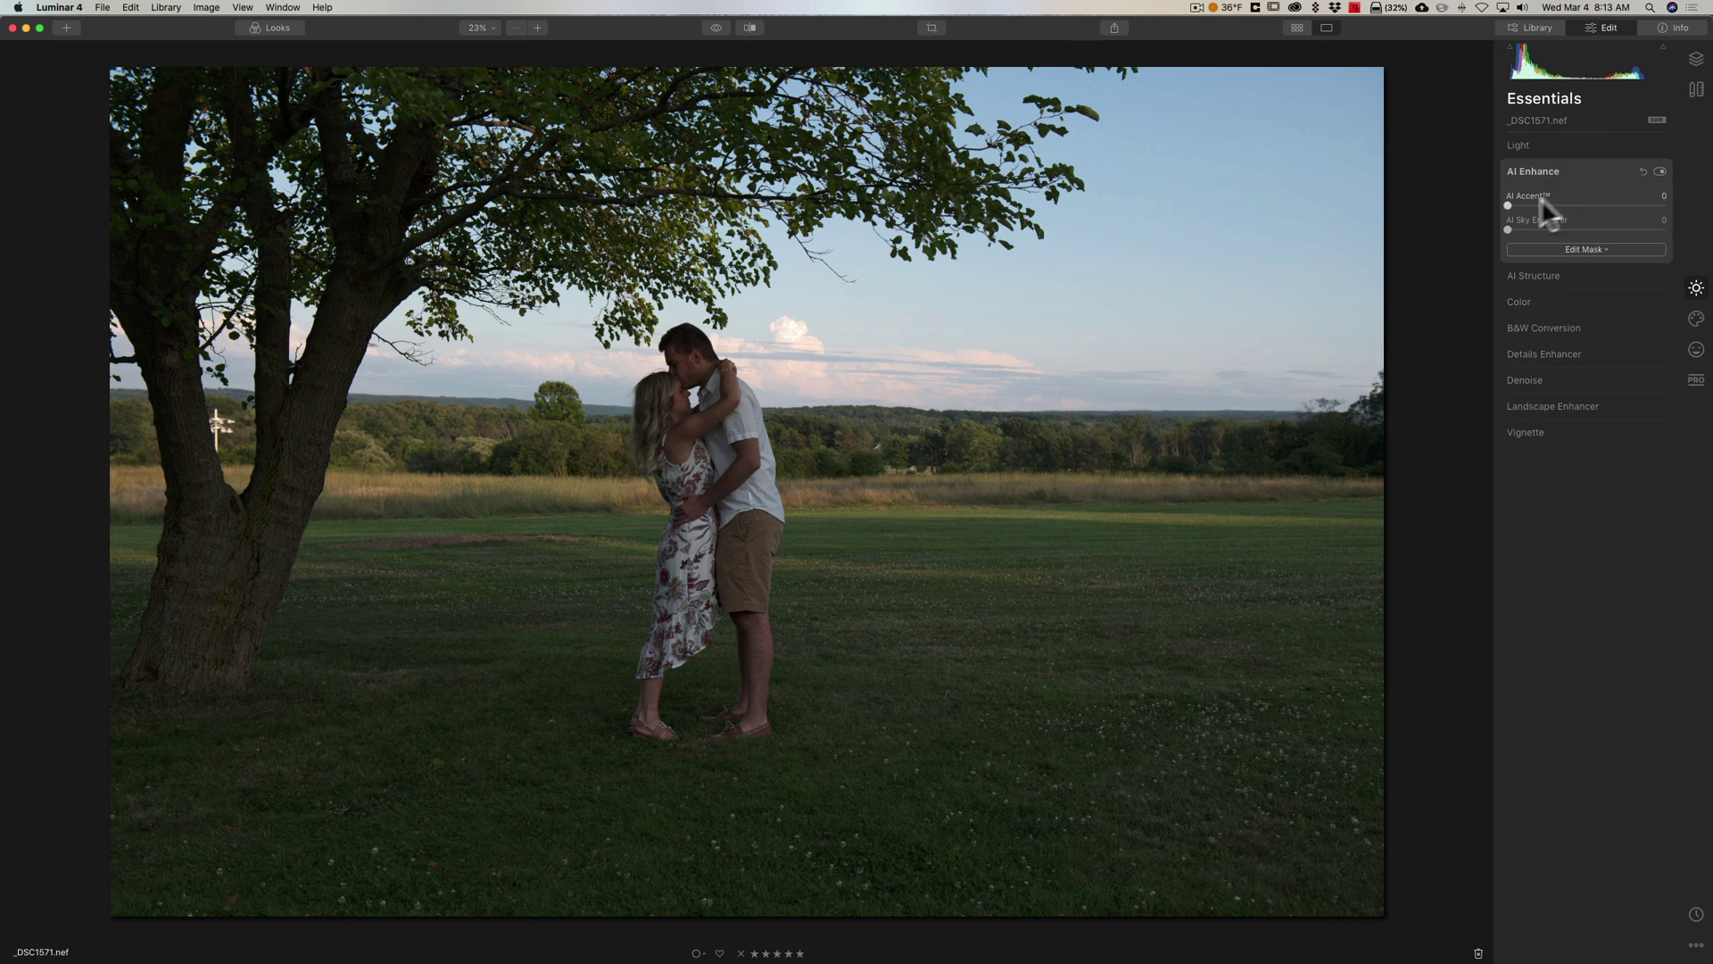
drag(1386, 201, 1694, 201)
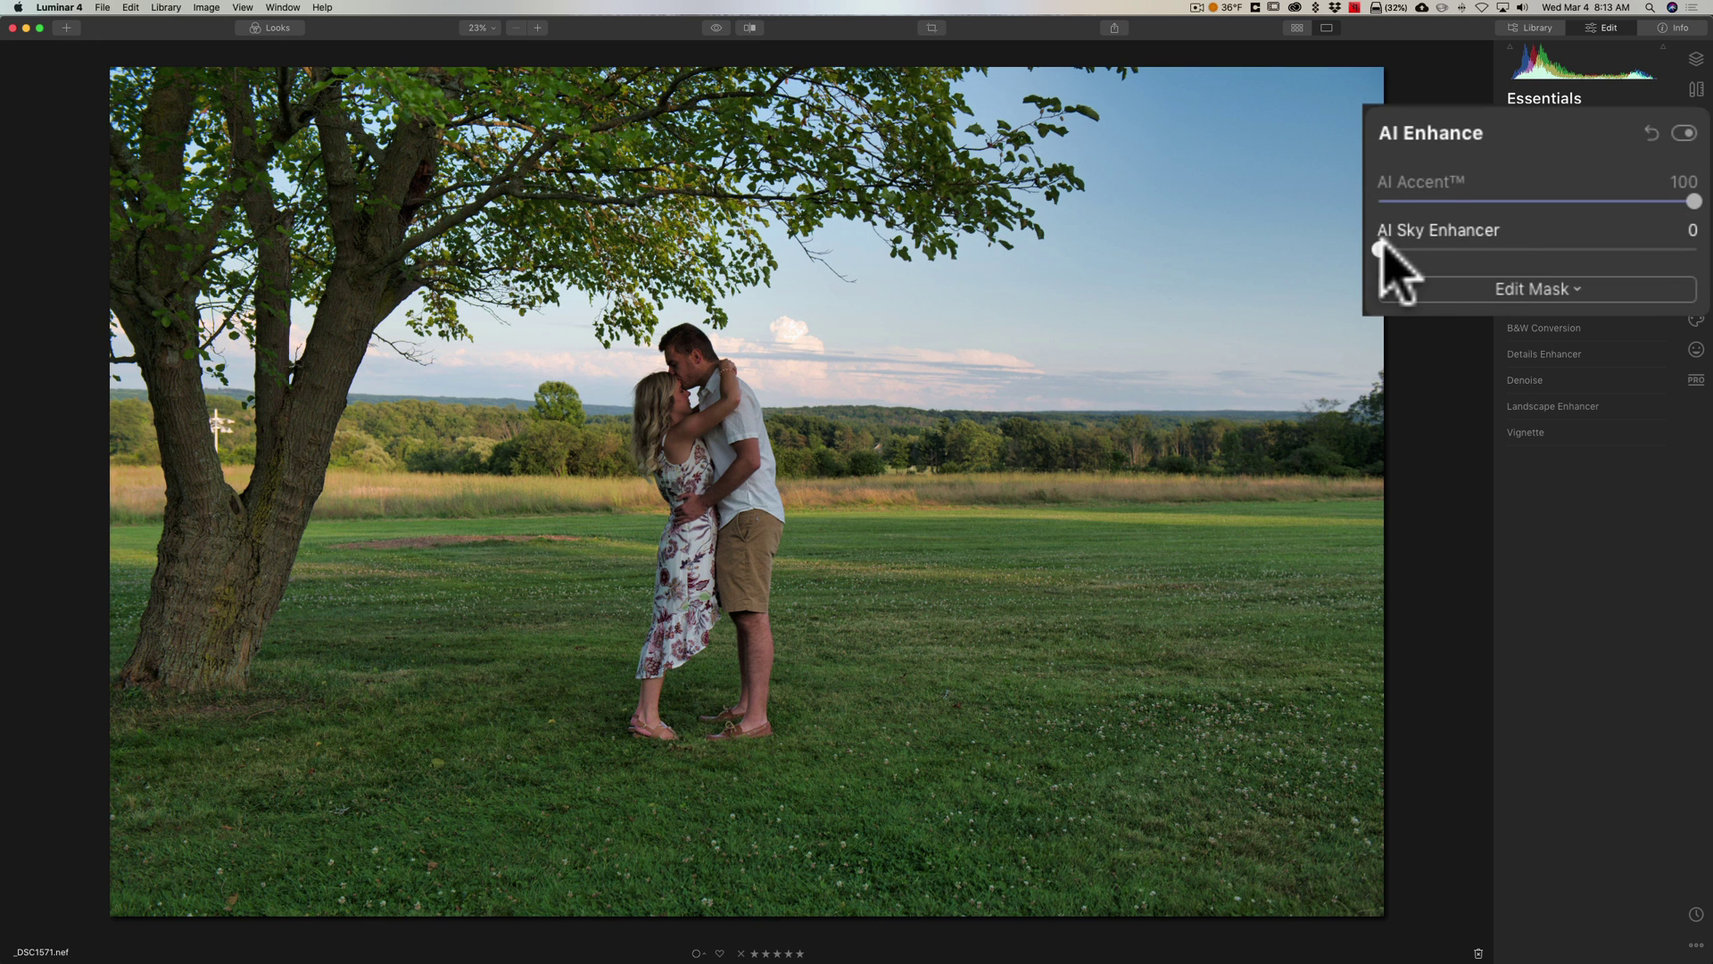
drag(1381, 249, 1515, 247)
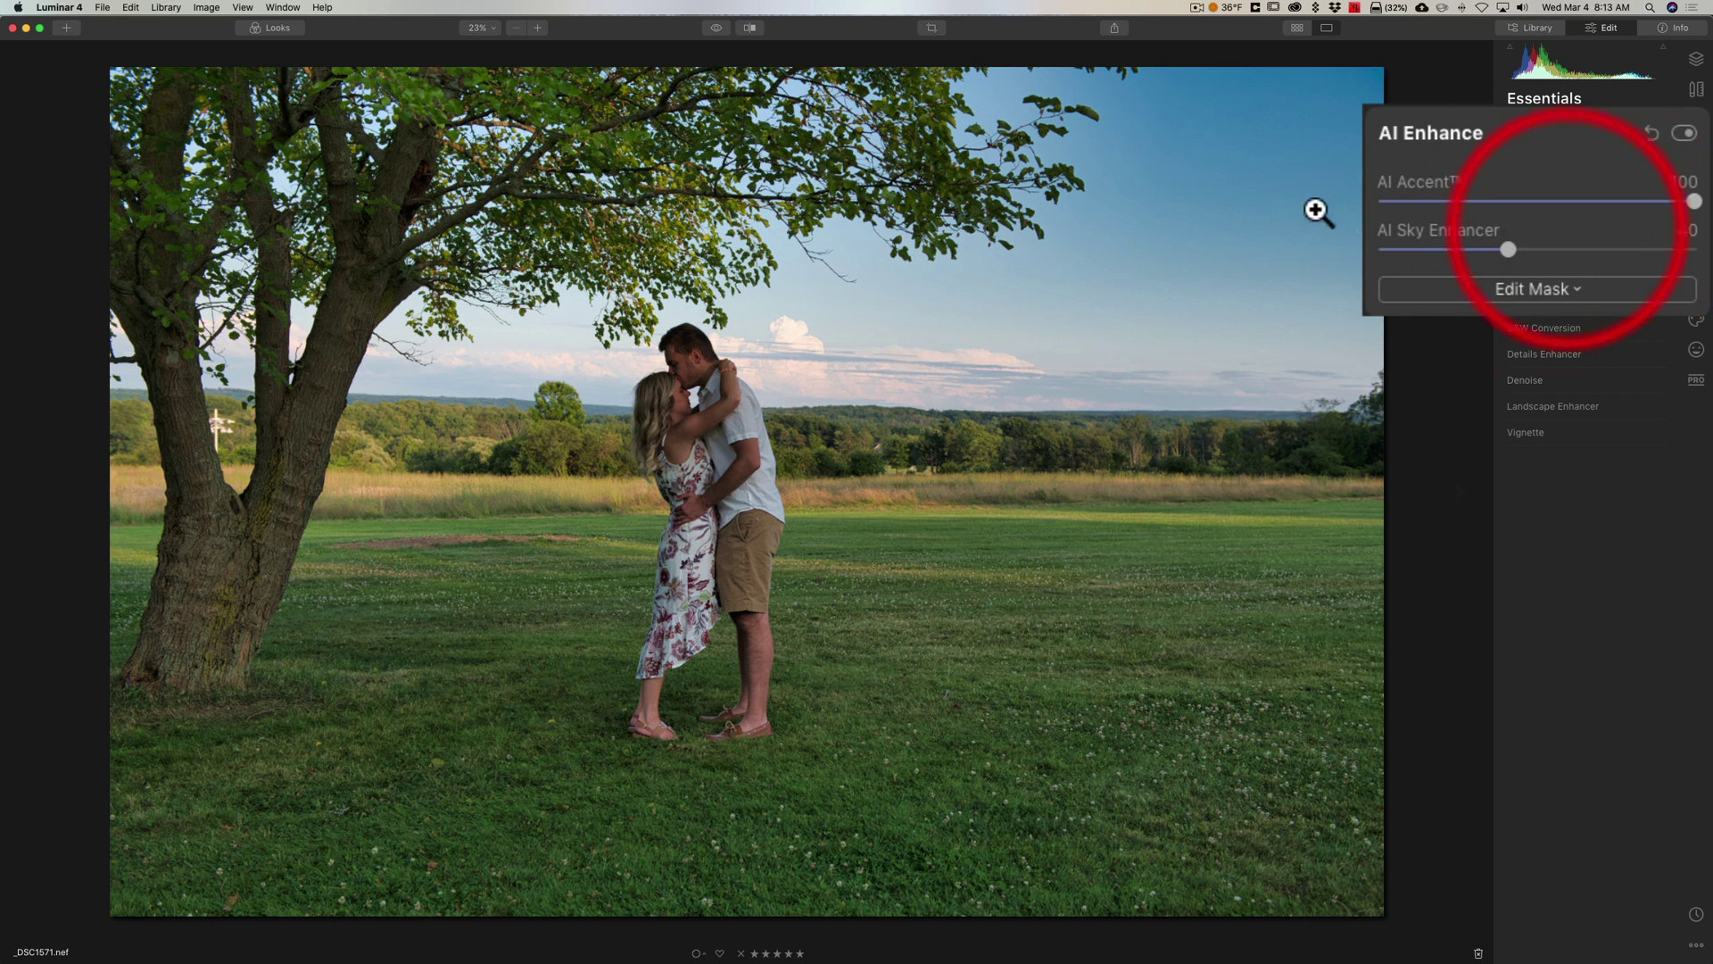
click(1582, 169)
Step: Set AI Structure Amount 55 and Saturation 7, compare, then select the beach photo in Library
click(1581, 196)
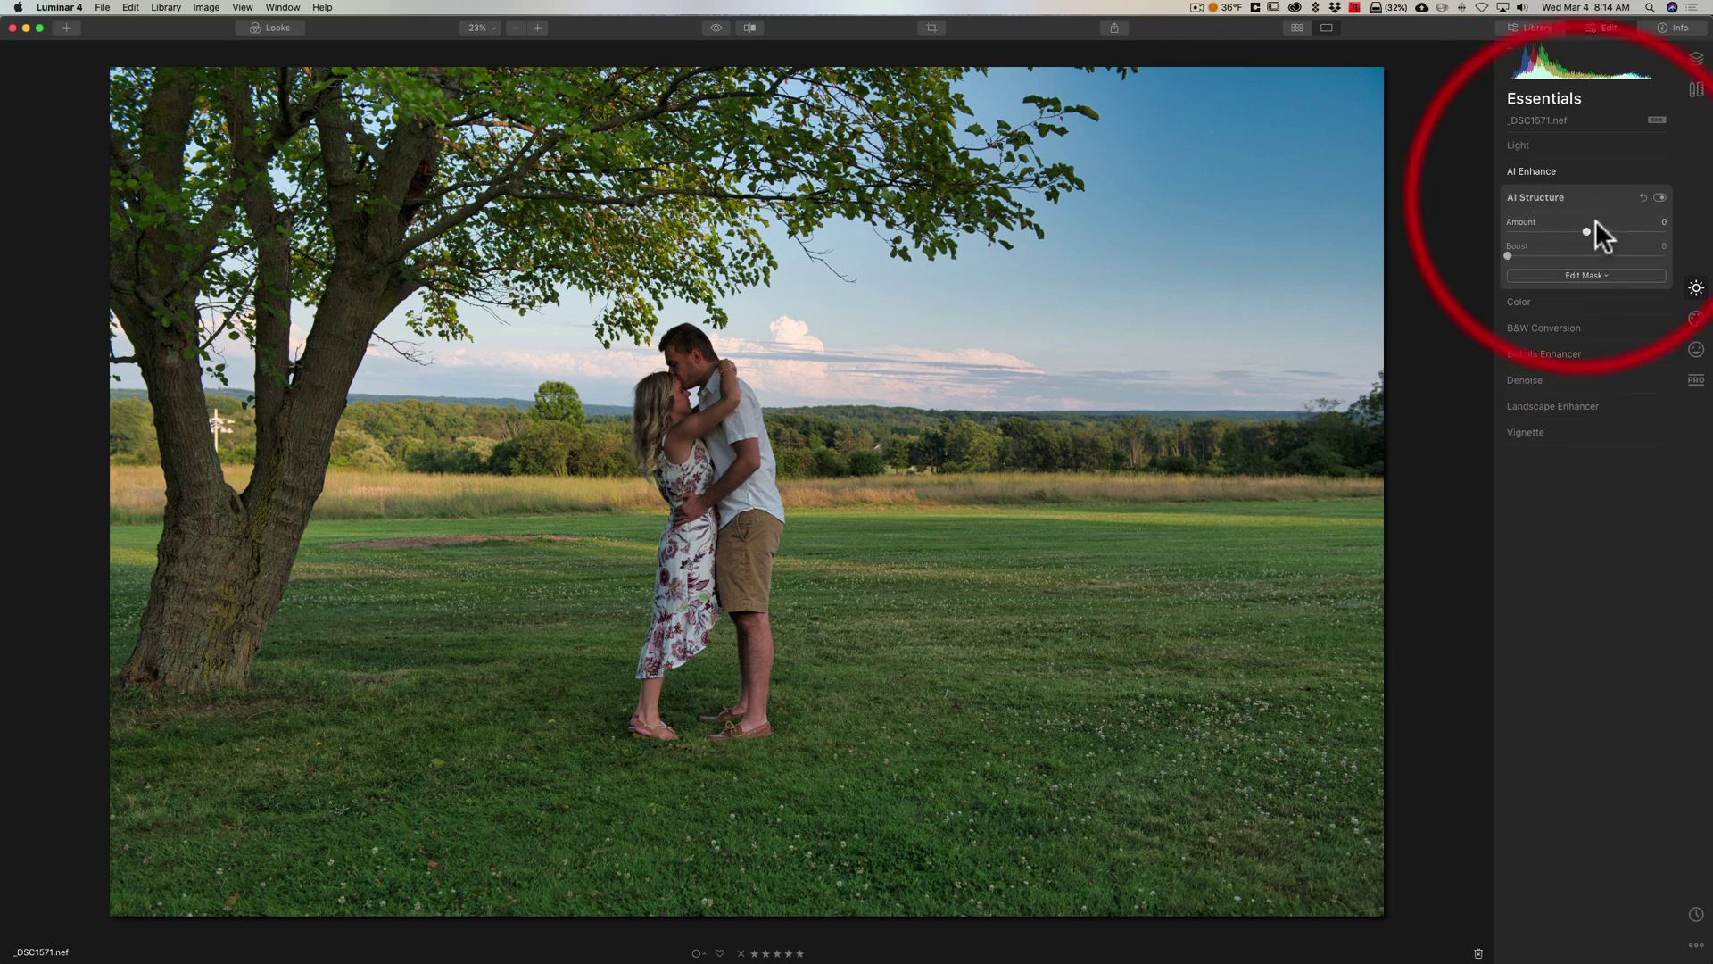
drag(1533, 223, 1620, 225)
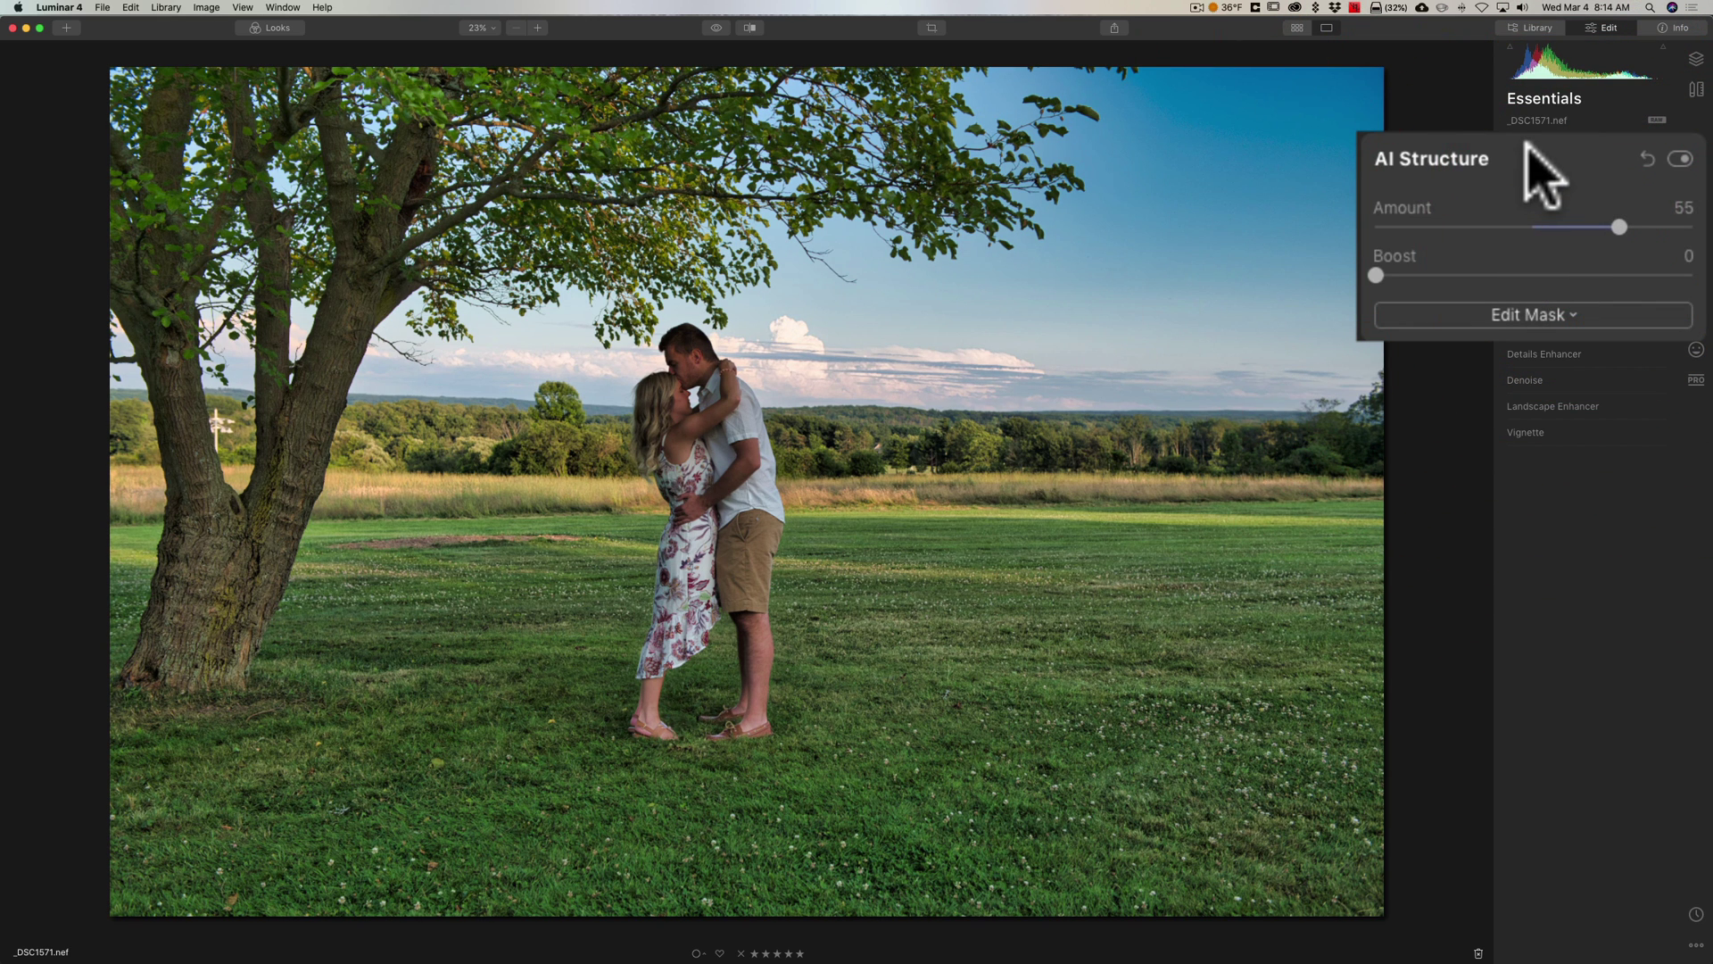
click(1582, 191)
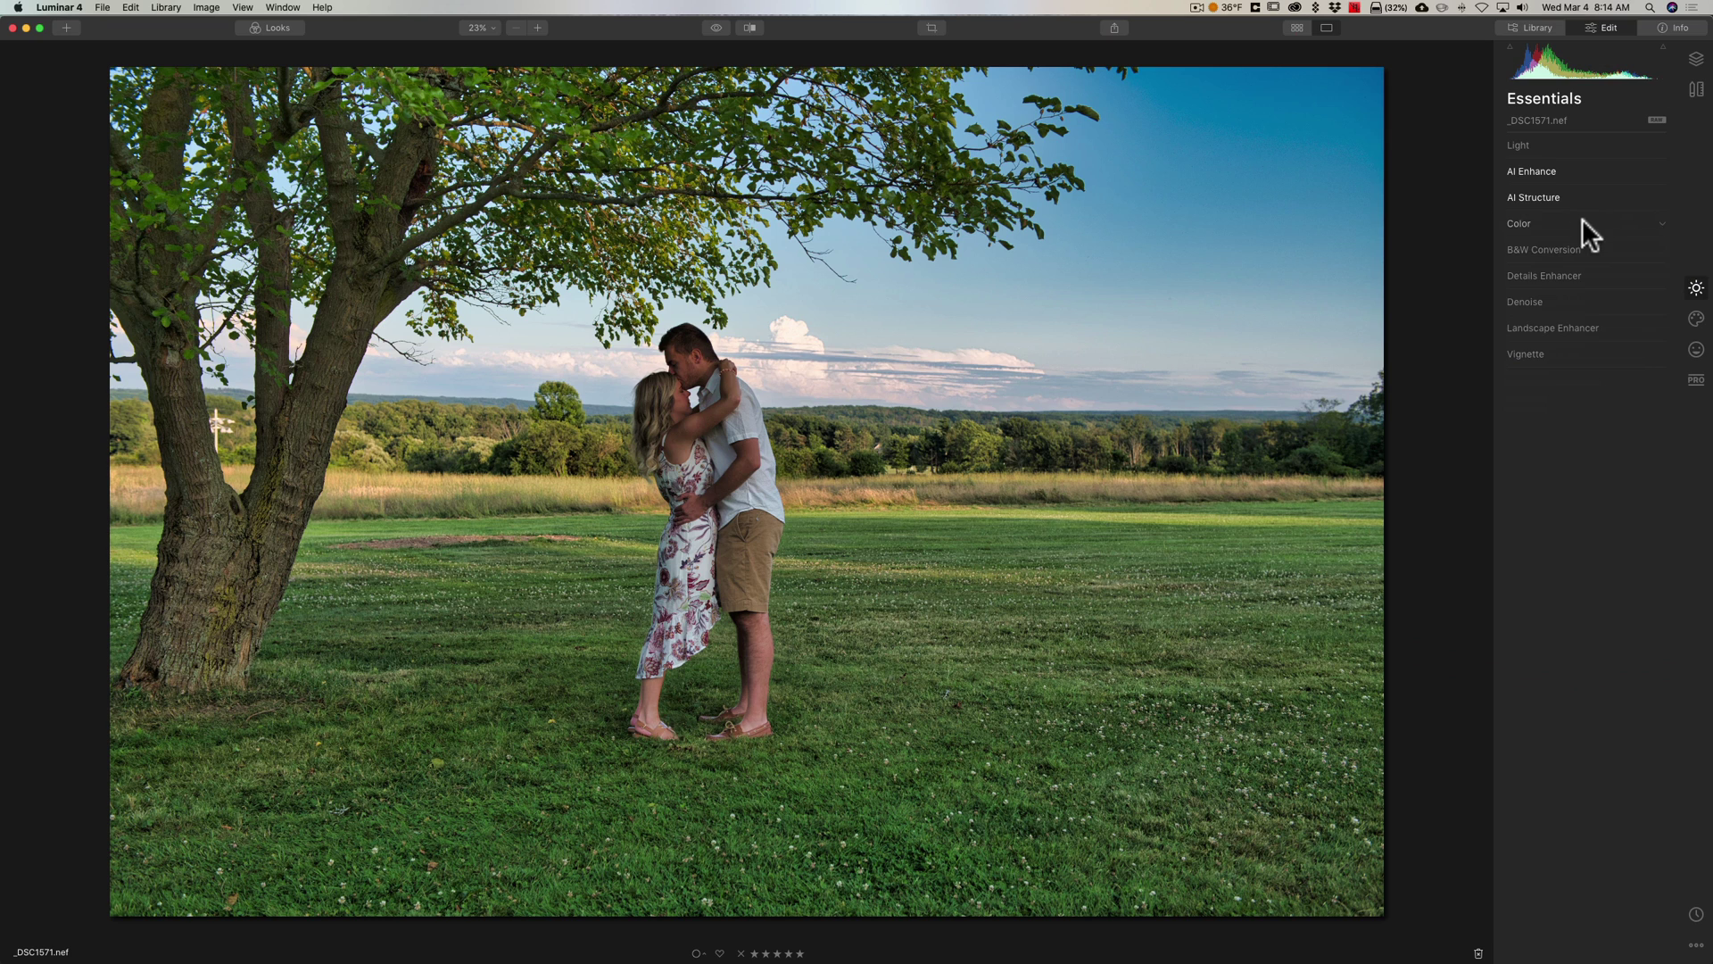
click(1581, 223)
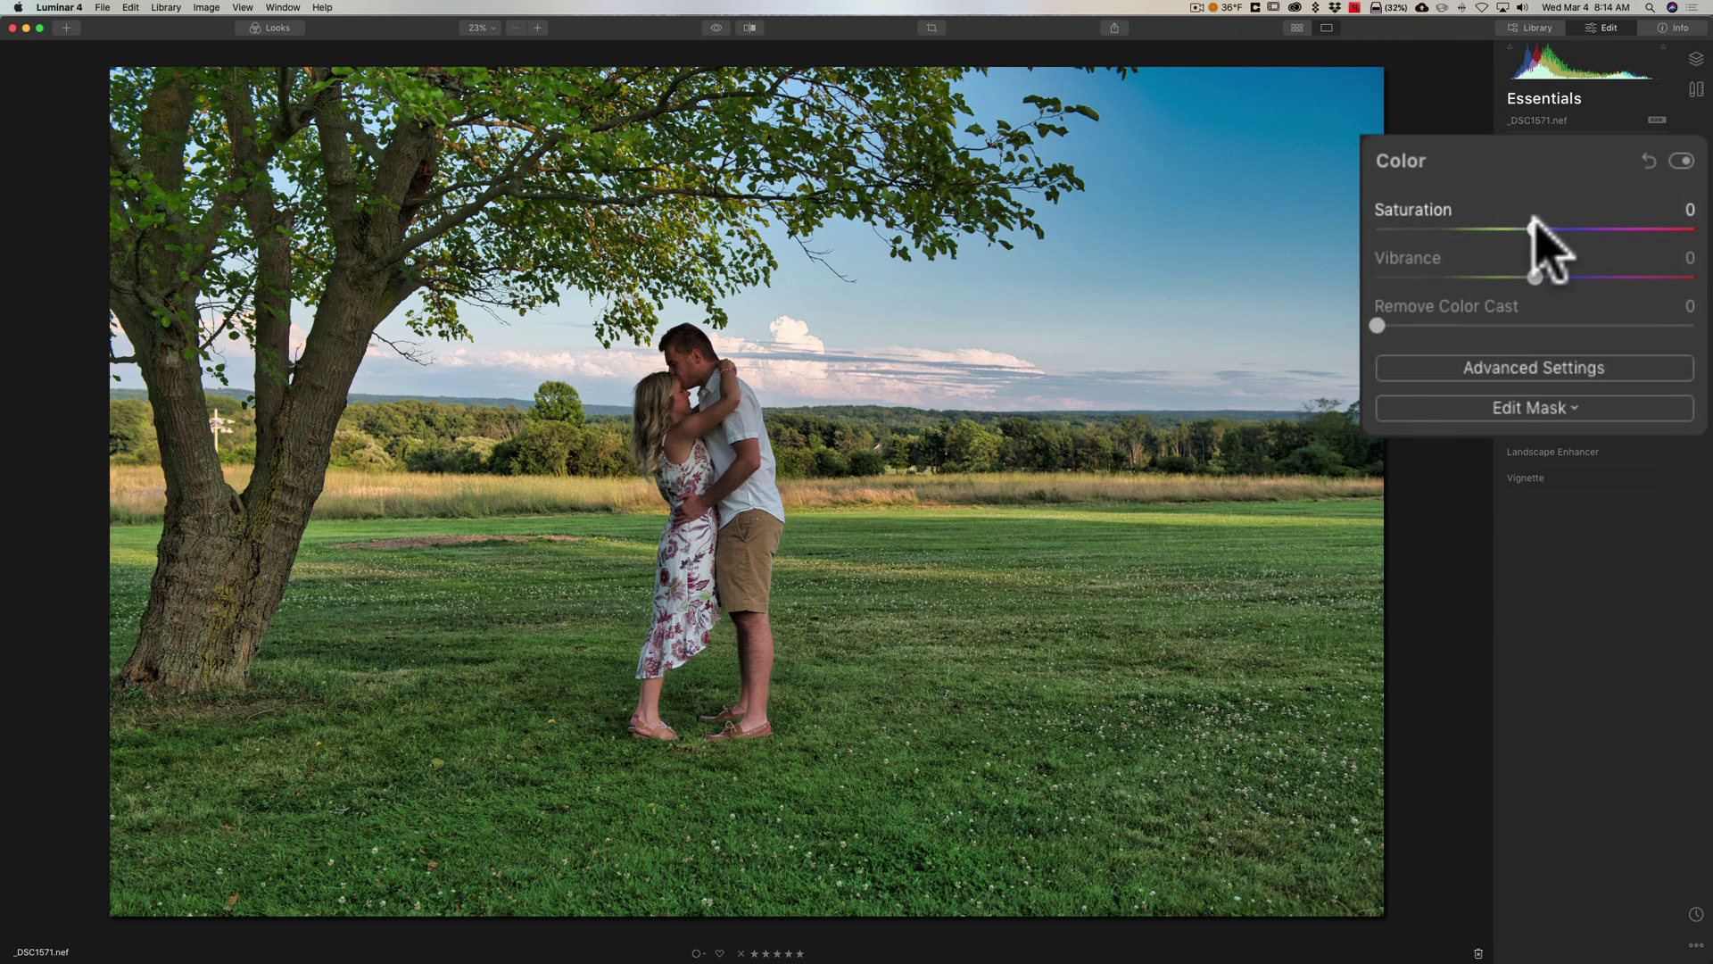
drag(1536, 228, 1542, 228)
click(1568, 221)
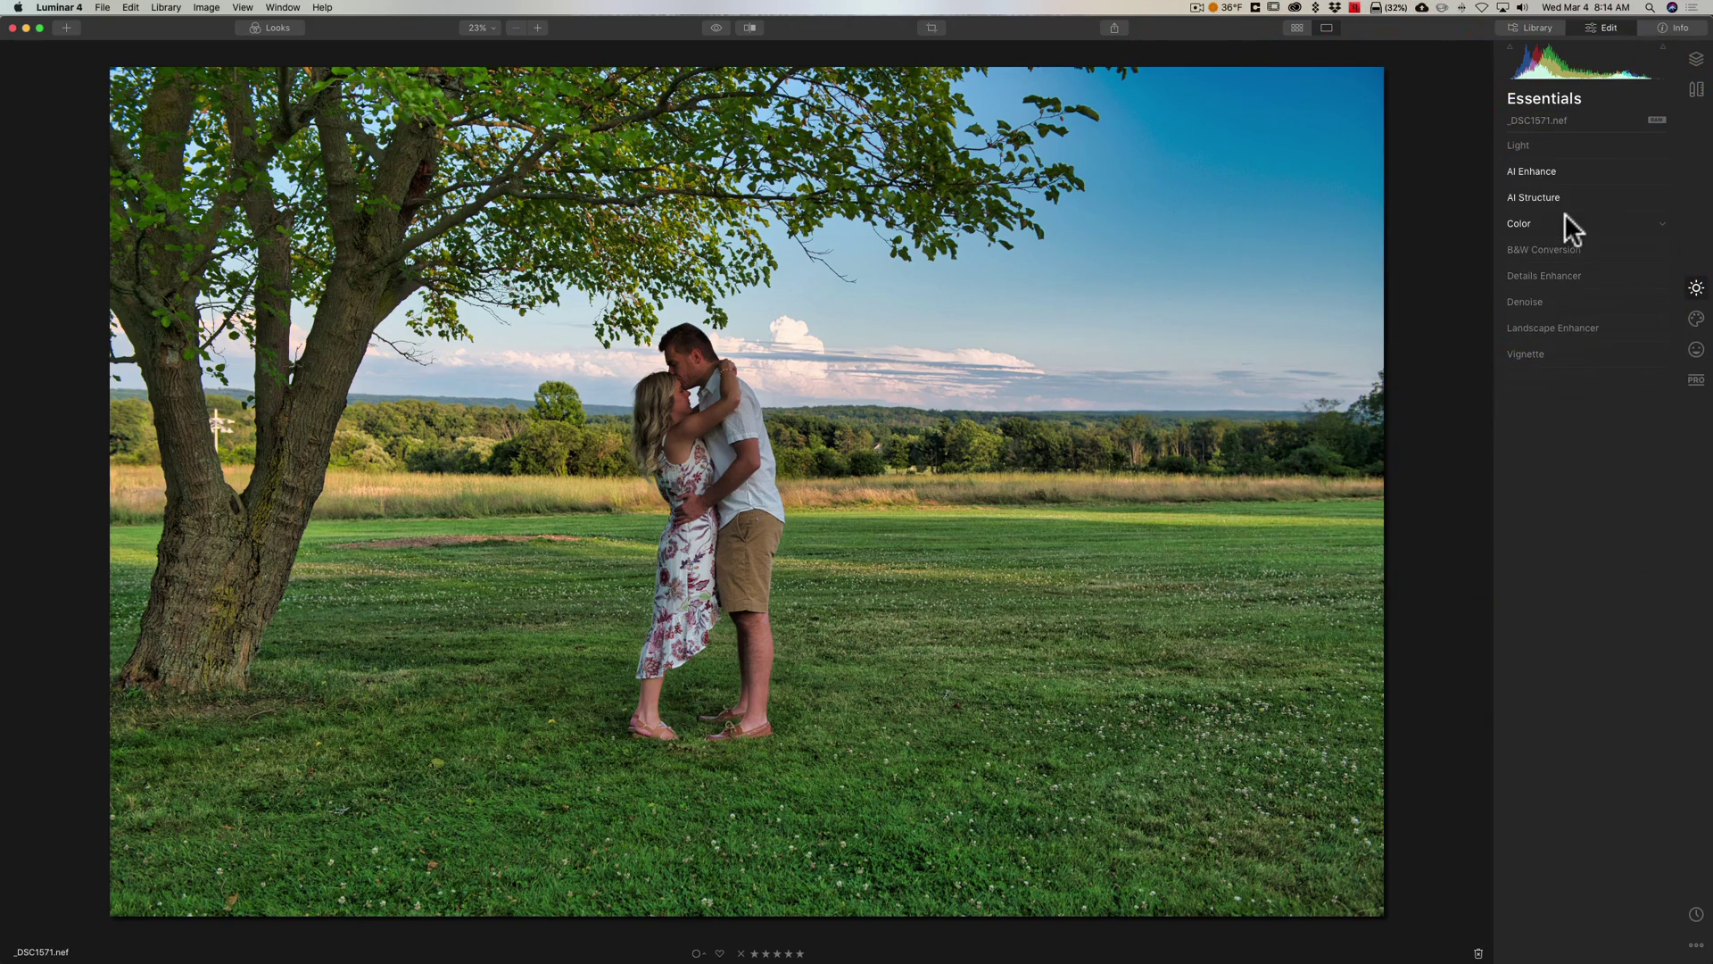
key(backslash)
key(backslash)
key(backslash)
key(backslash)
key(g)
click(812, 172)
Step: Open the beach photo and set AI Accent 100, AI Sky Enhancer 52, AI Structure Amount 23
double_click(812, 170)
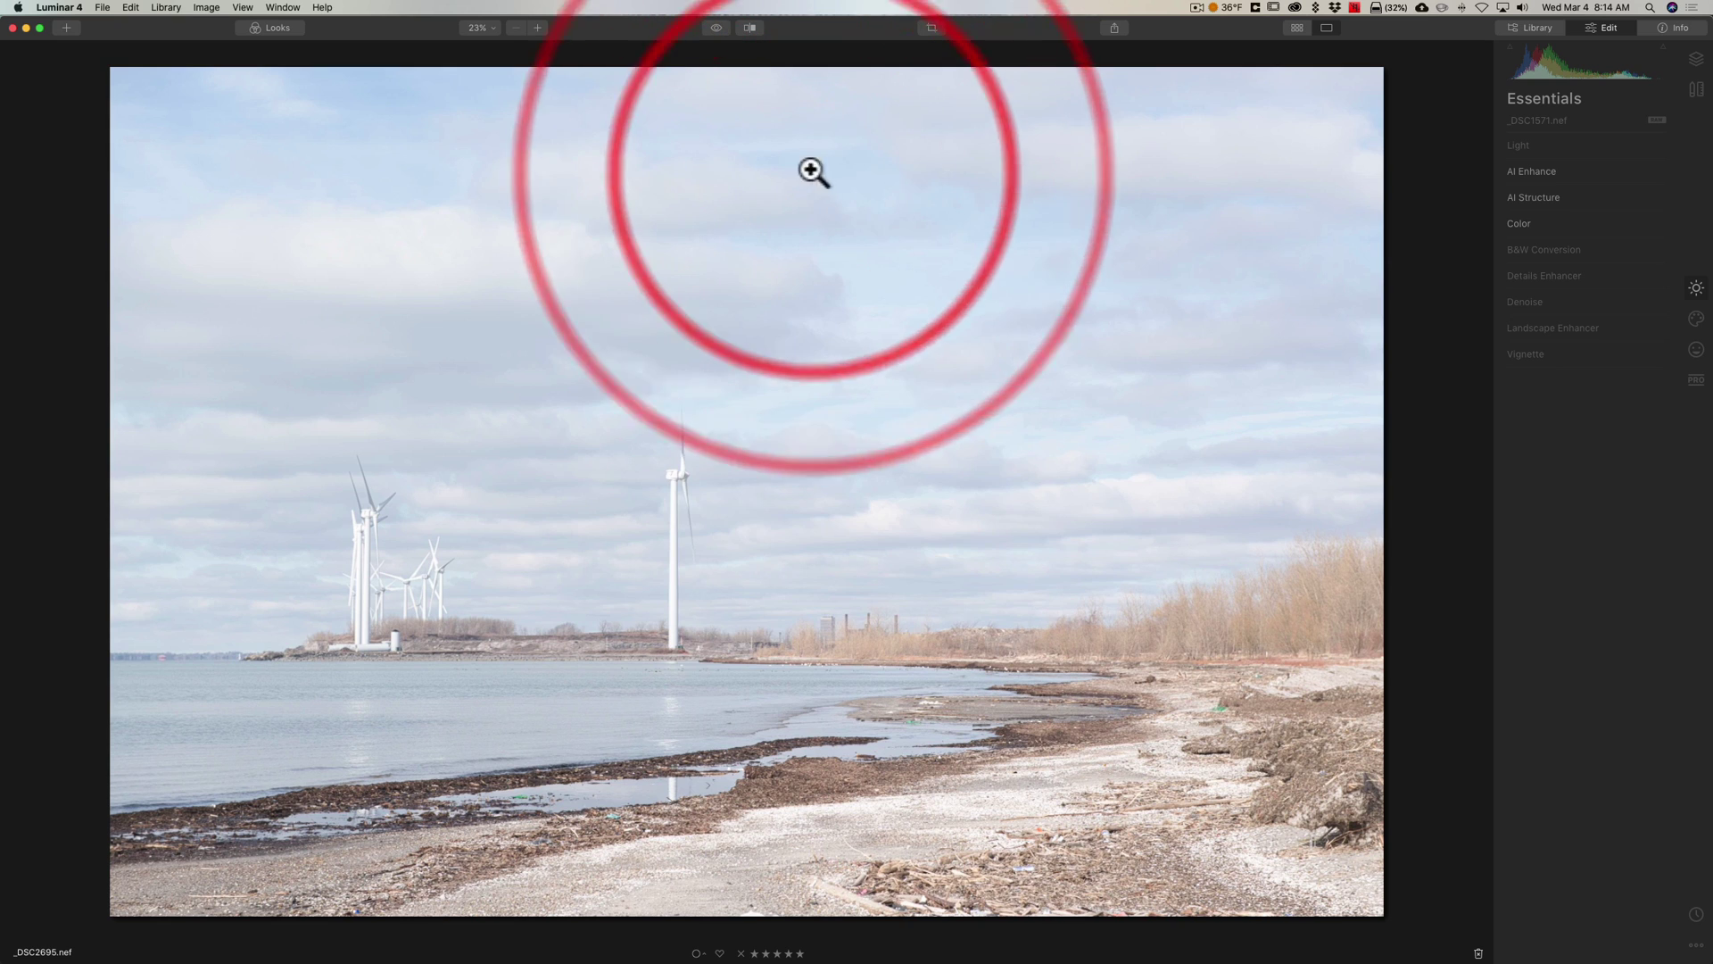
click(1547, 168)
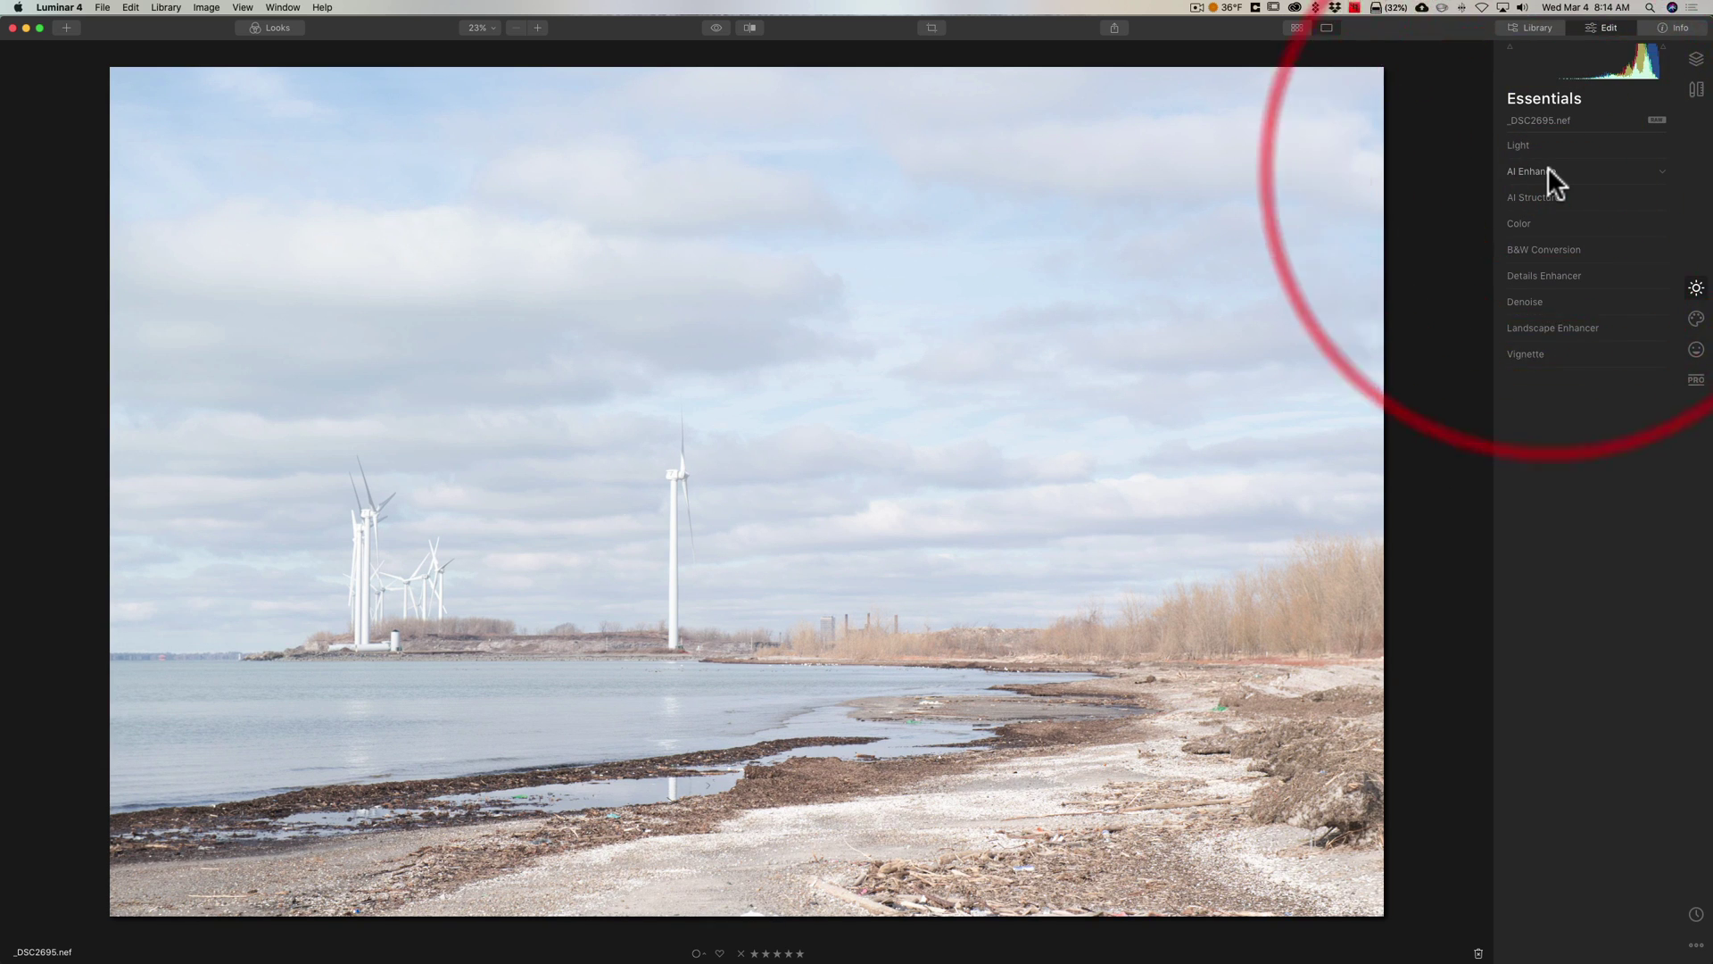
drag(1491, 203, 1682, 203)
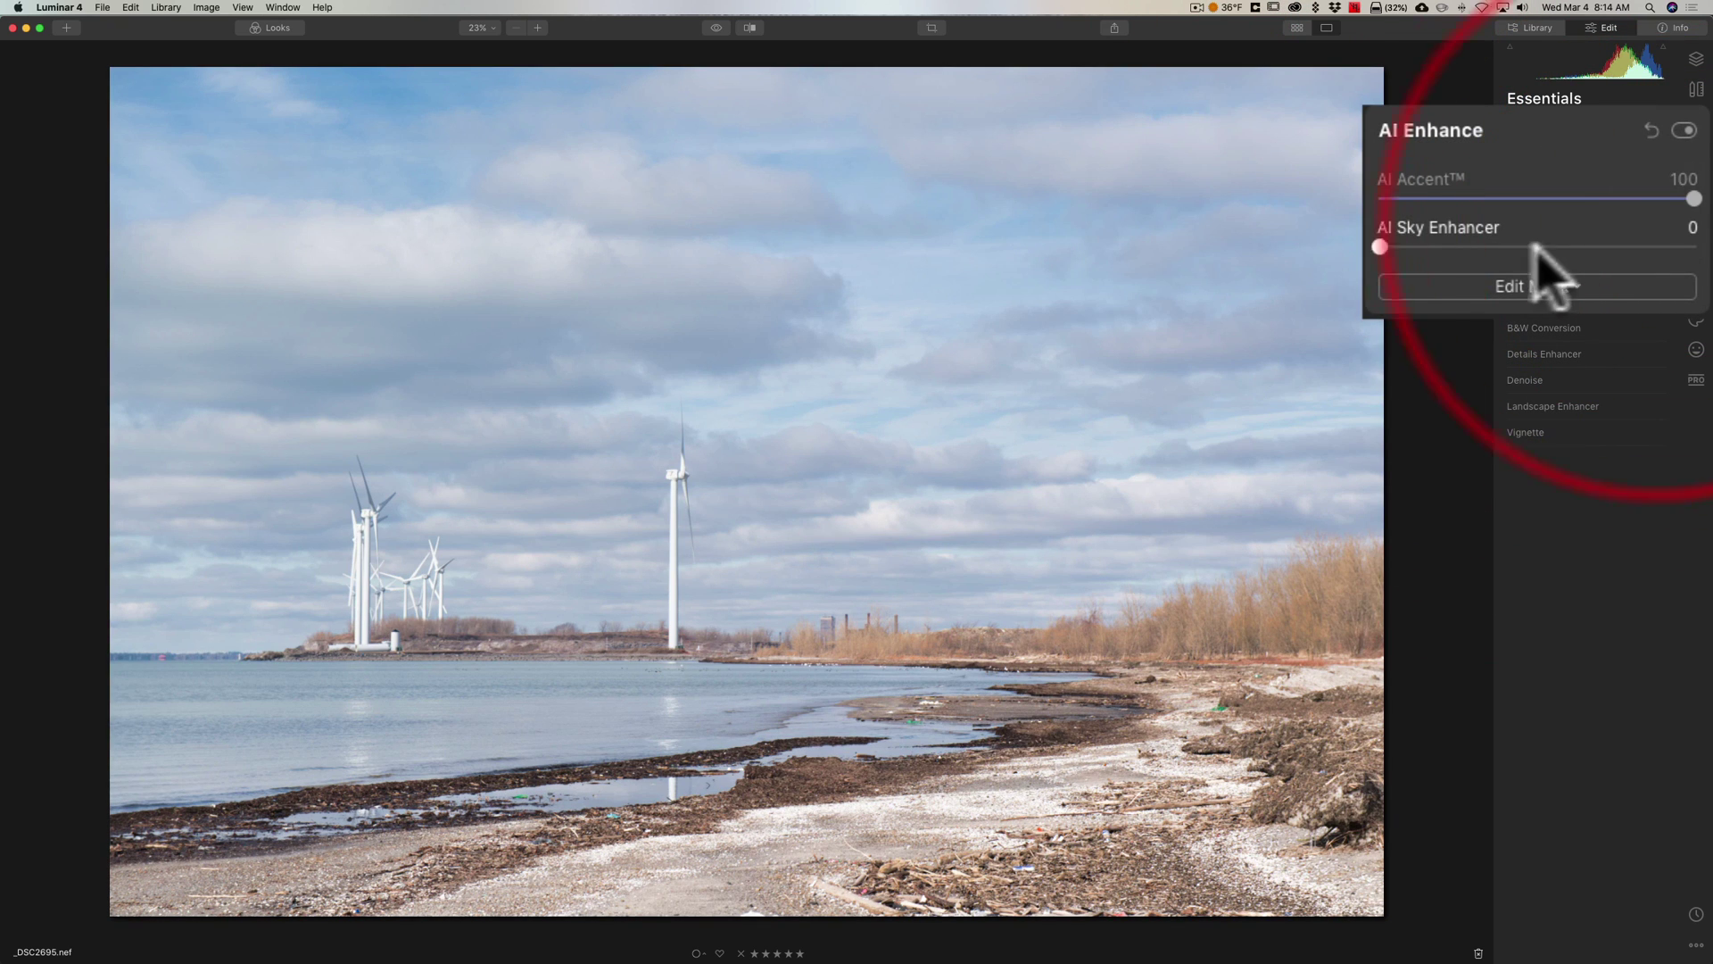
drag(1380, 248, 1546, 247)
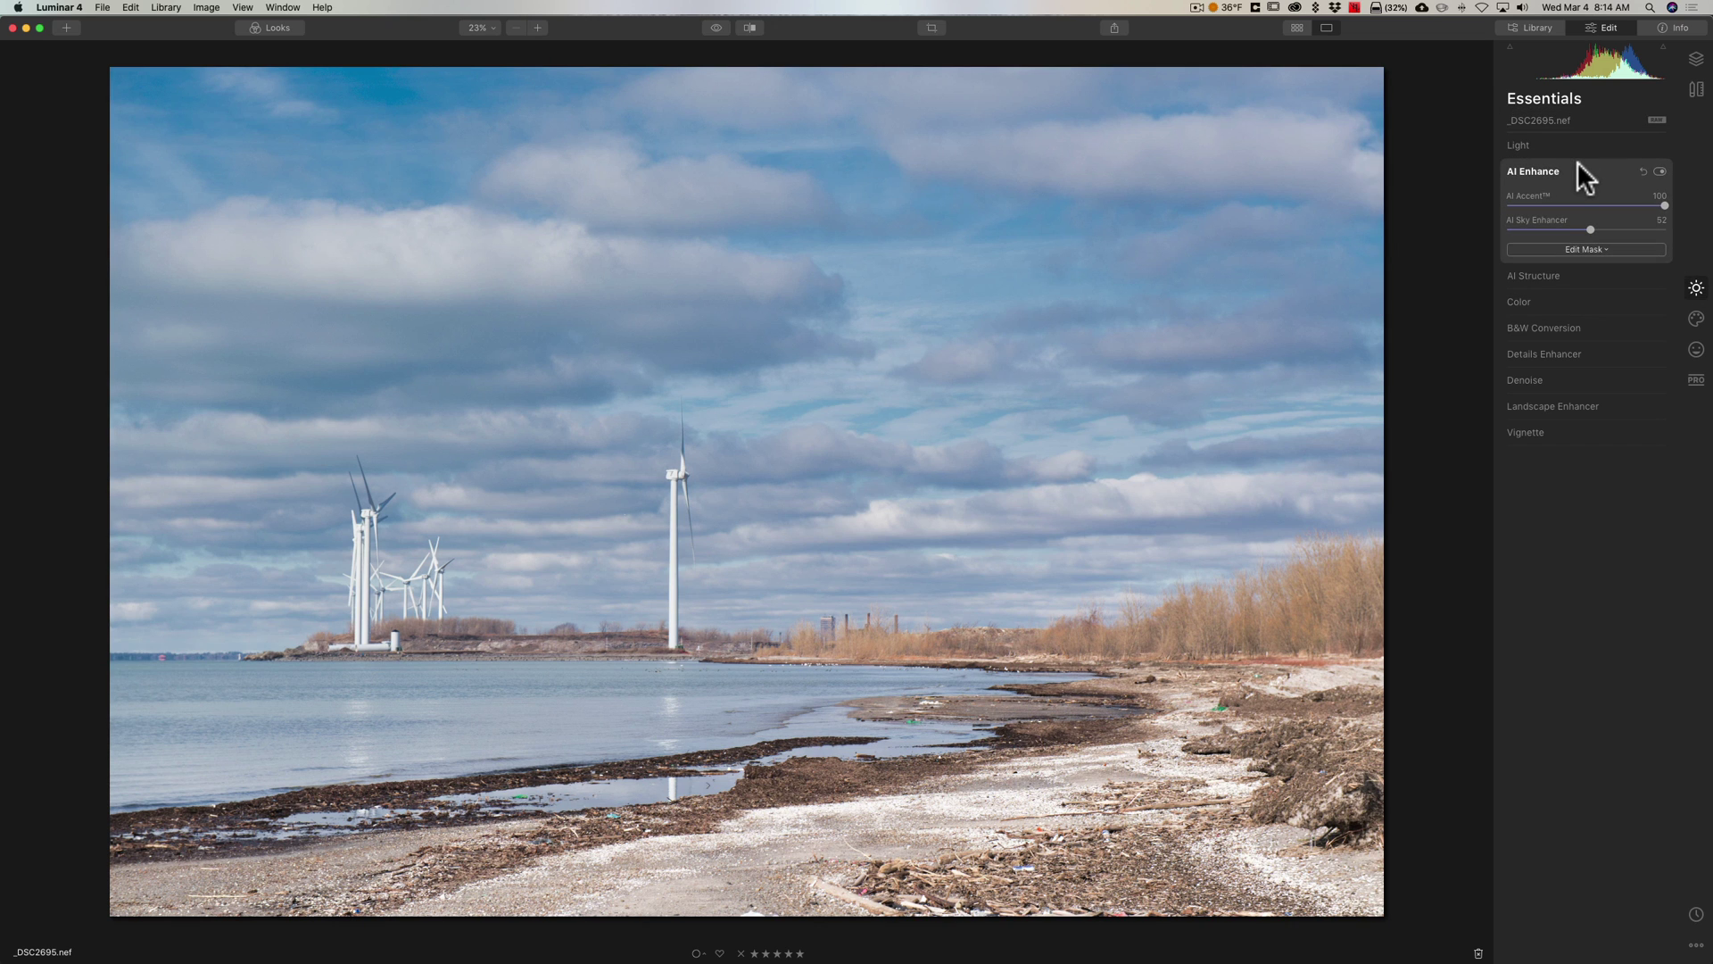
click(1579, 272)
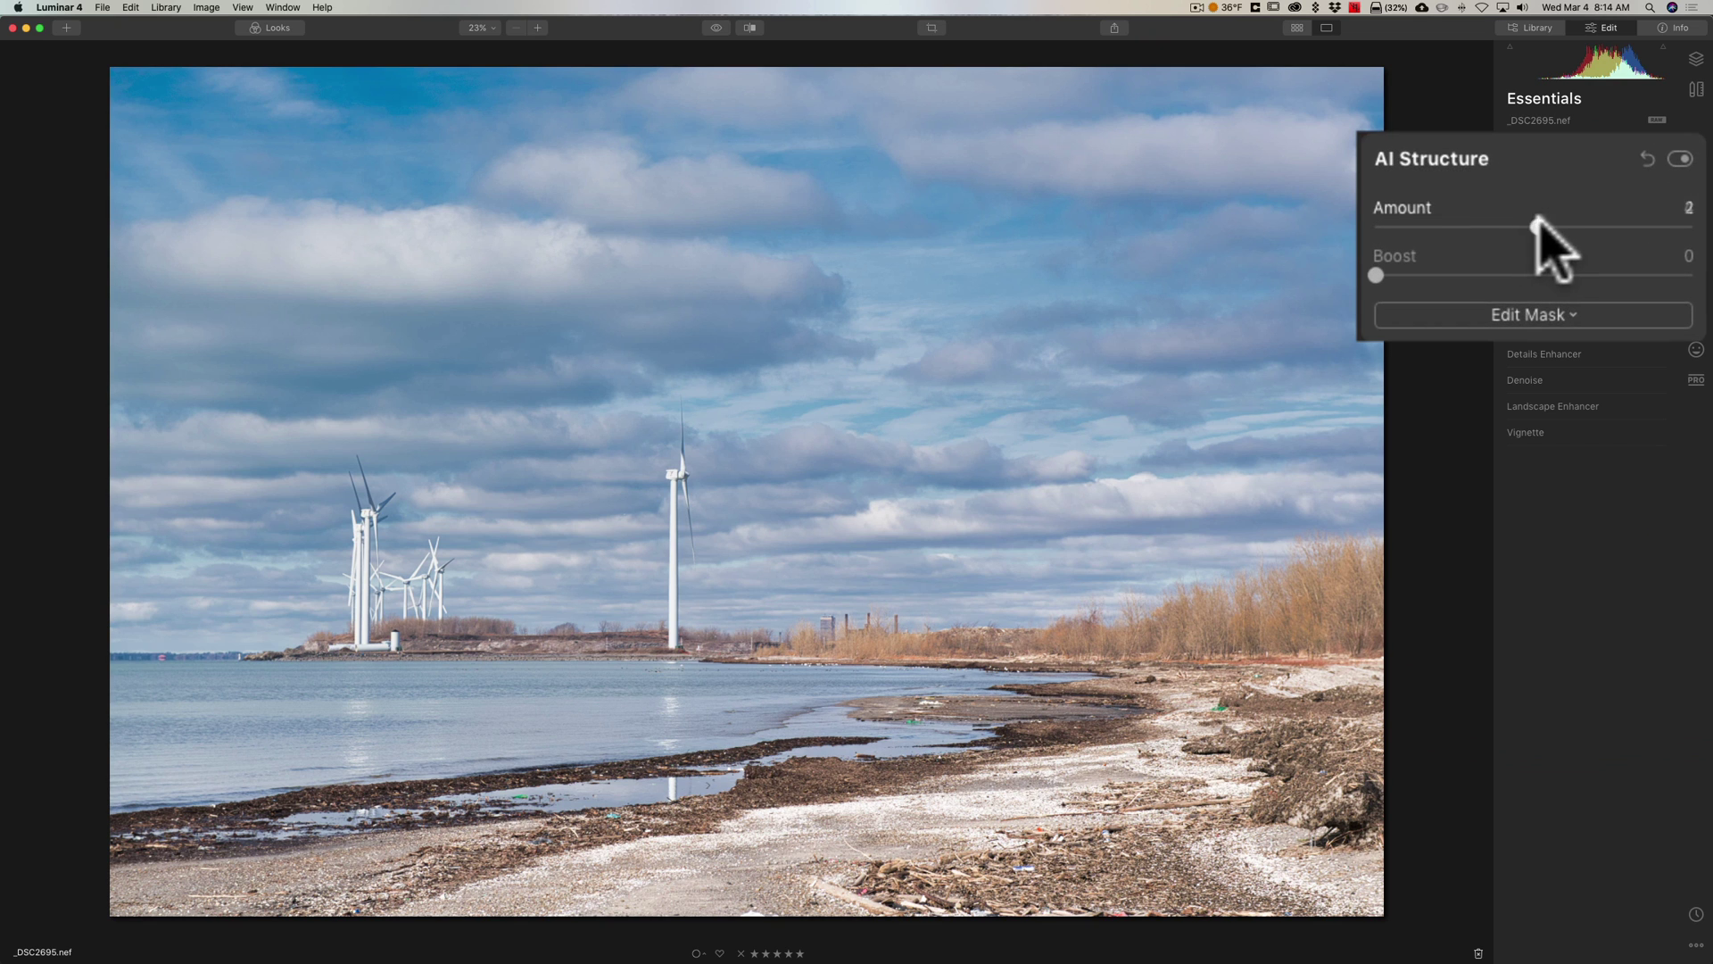
drag(1586, 231, 1599, 231)
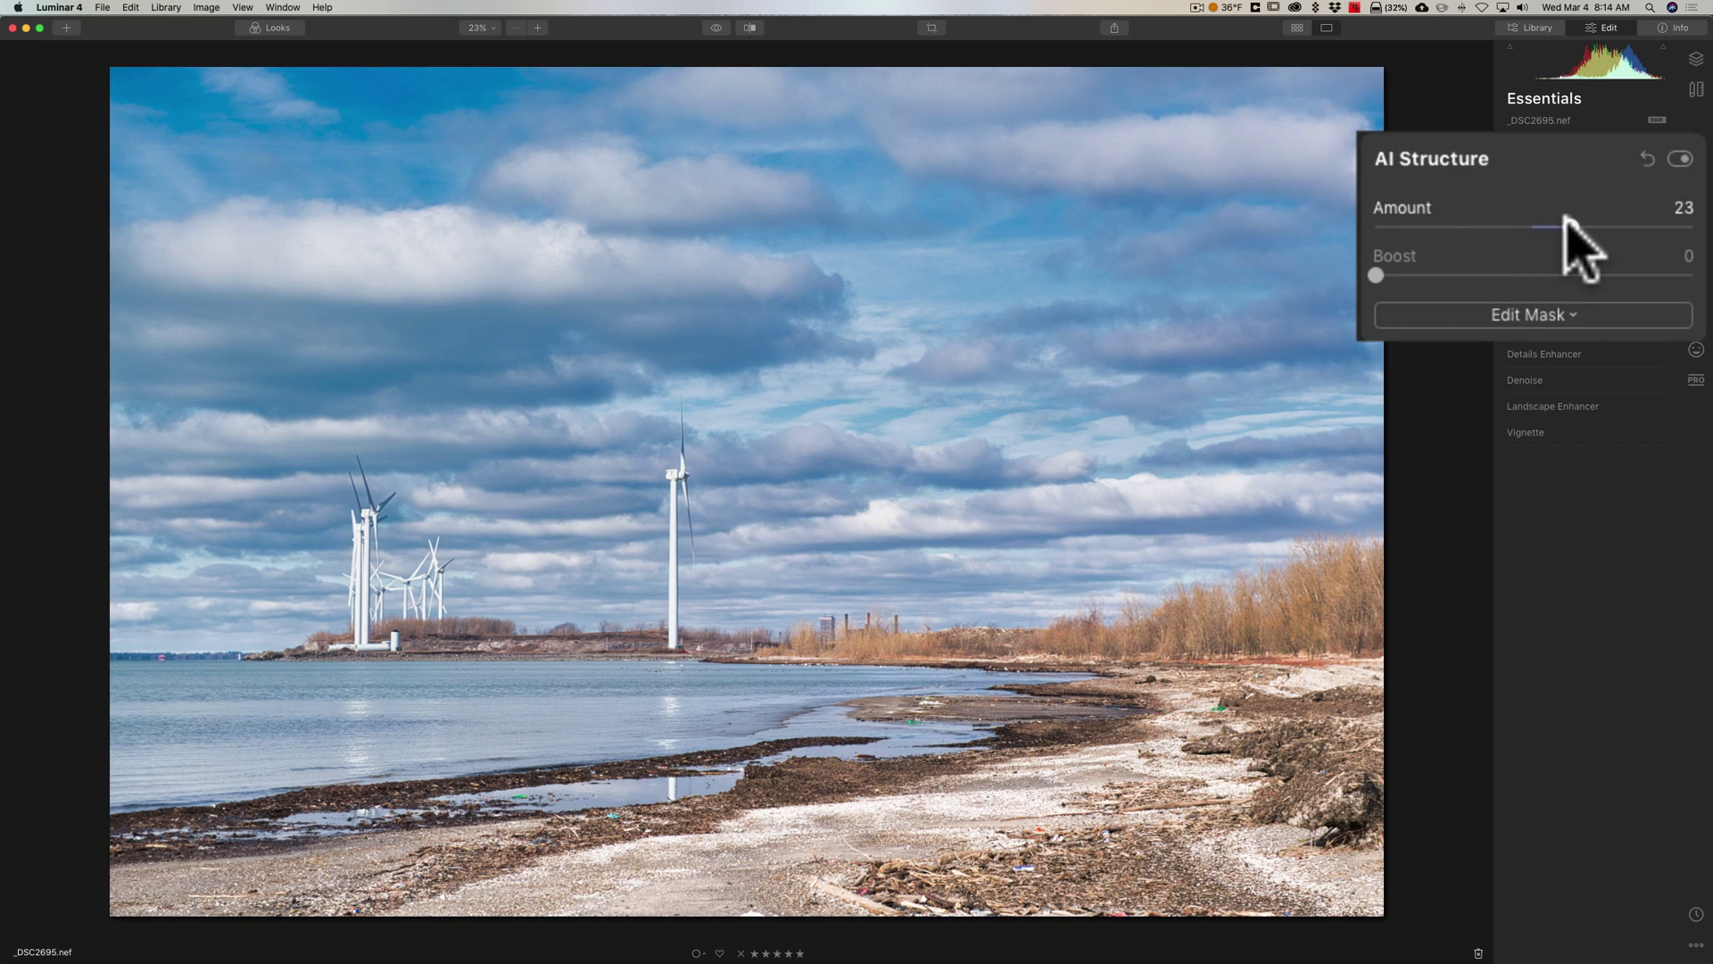
click(1552, 174)
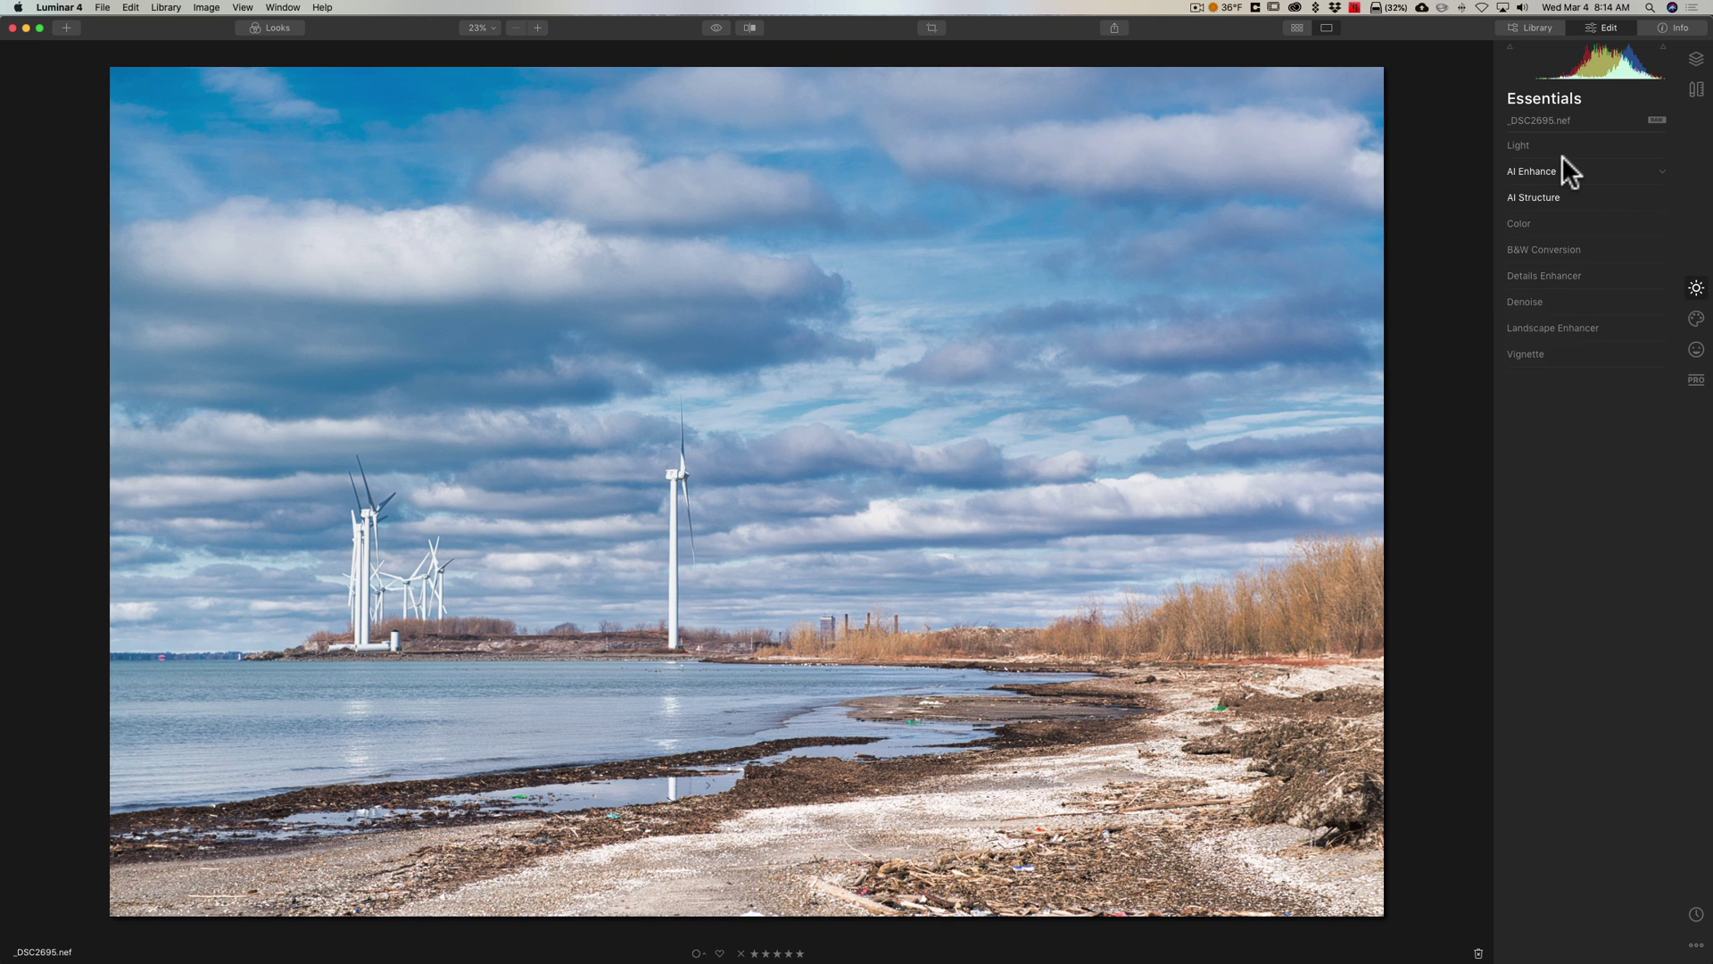
Step: Compare against the original, then lower AI Accent on the wind-turbine beach photo to 62
key(backslash)
key(backslash)
click(1571, 168)
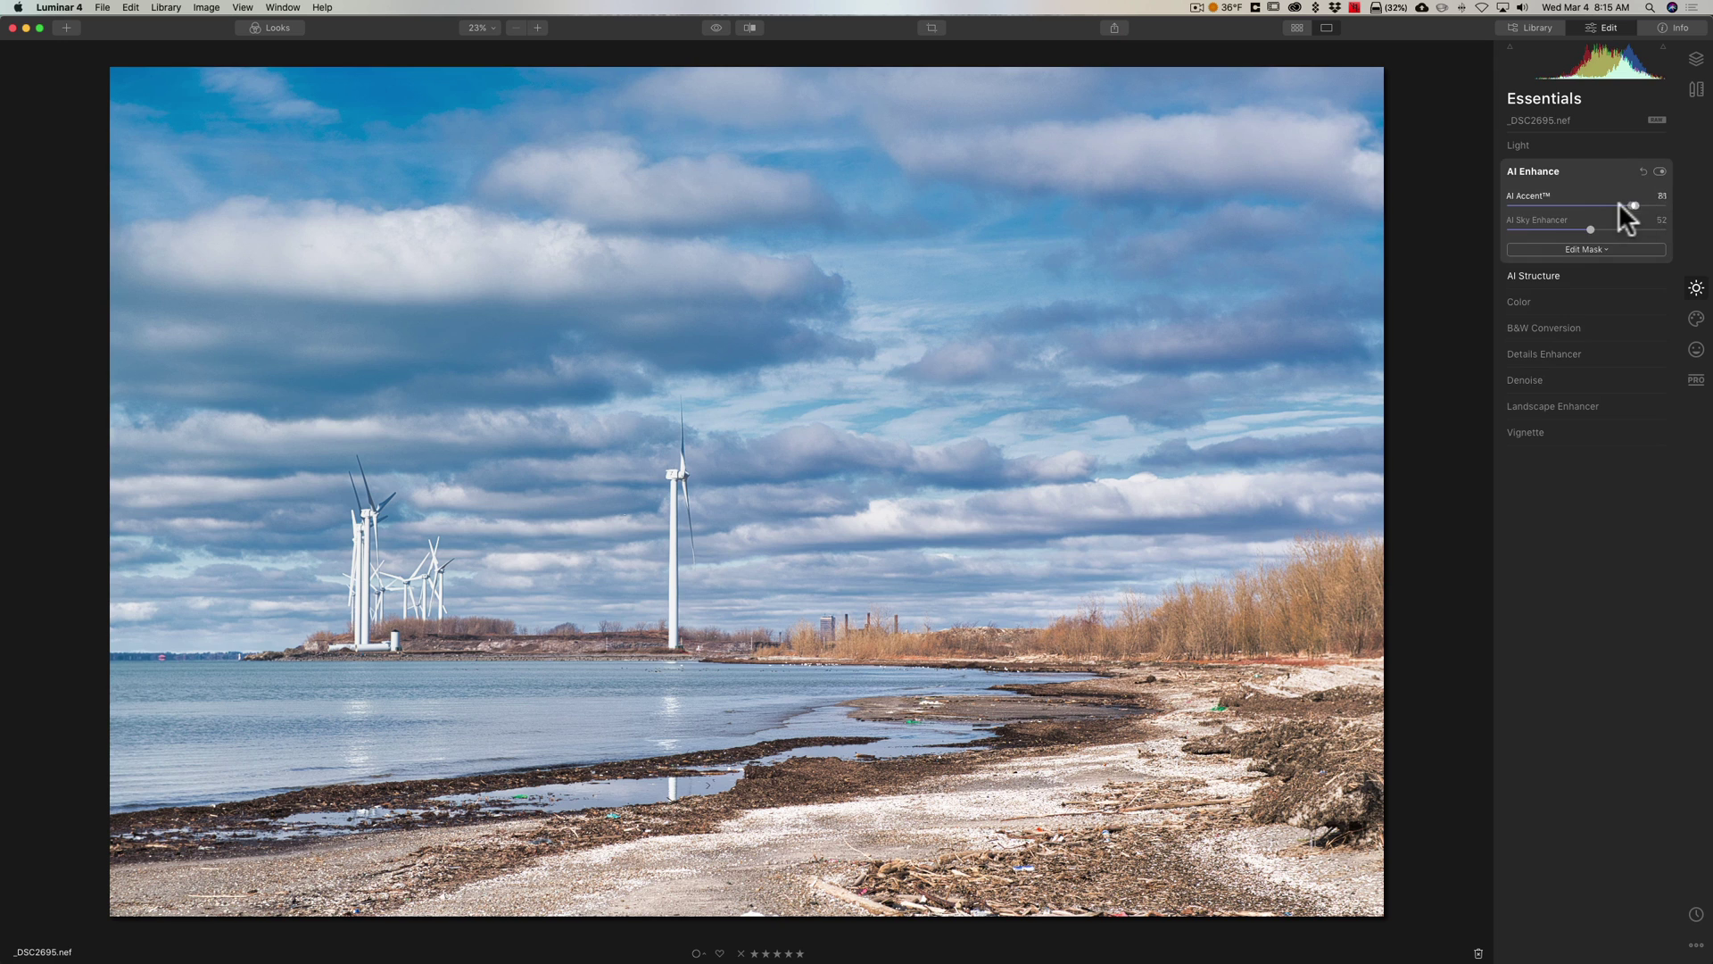
drag(1617, 202, 1573, 198)
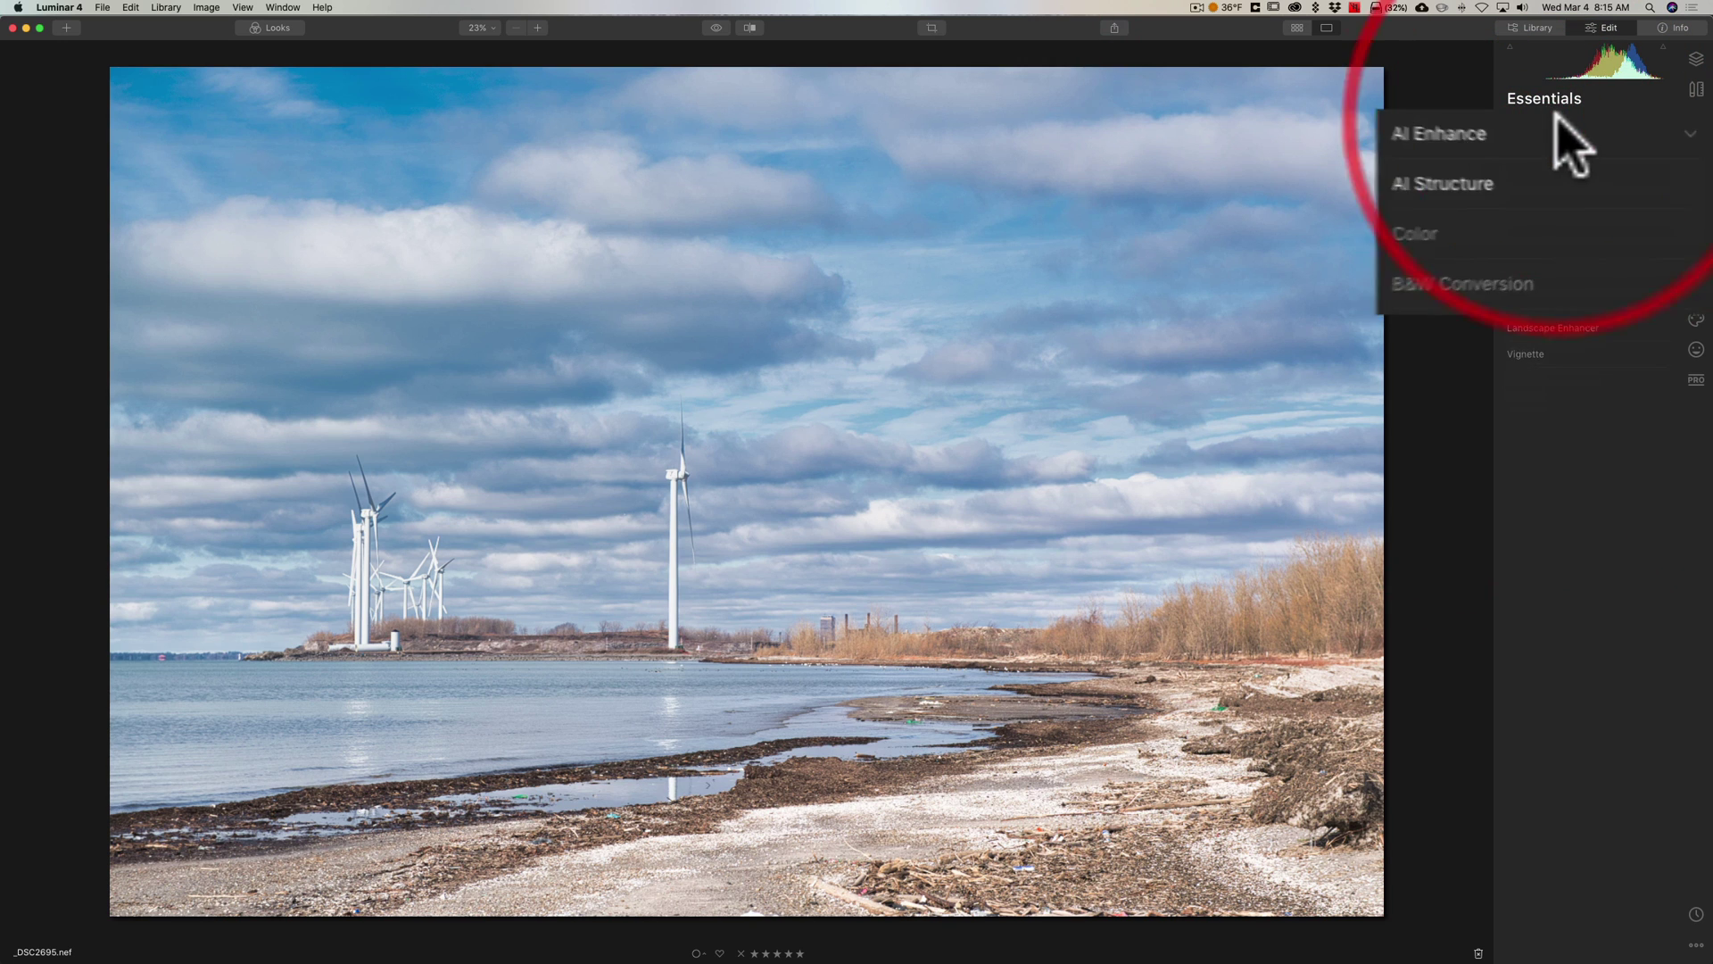
click(1594, 169)
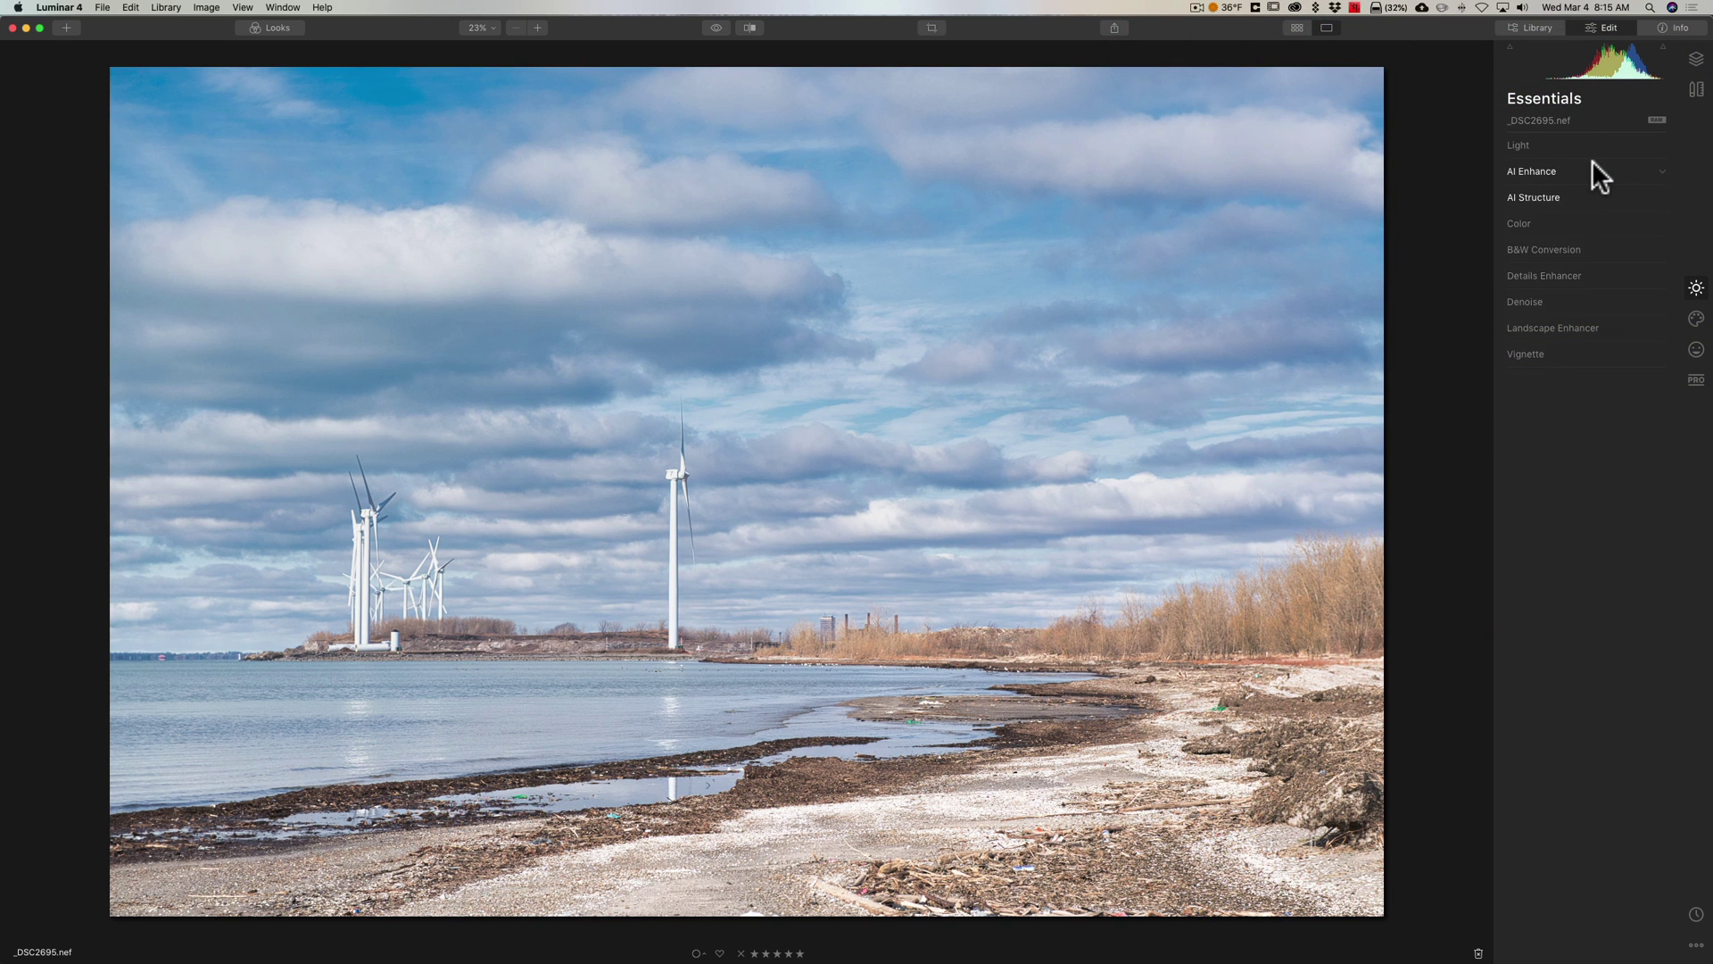